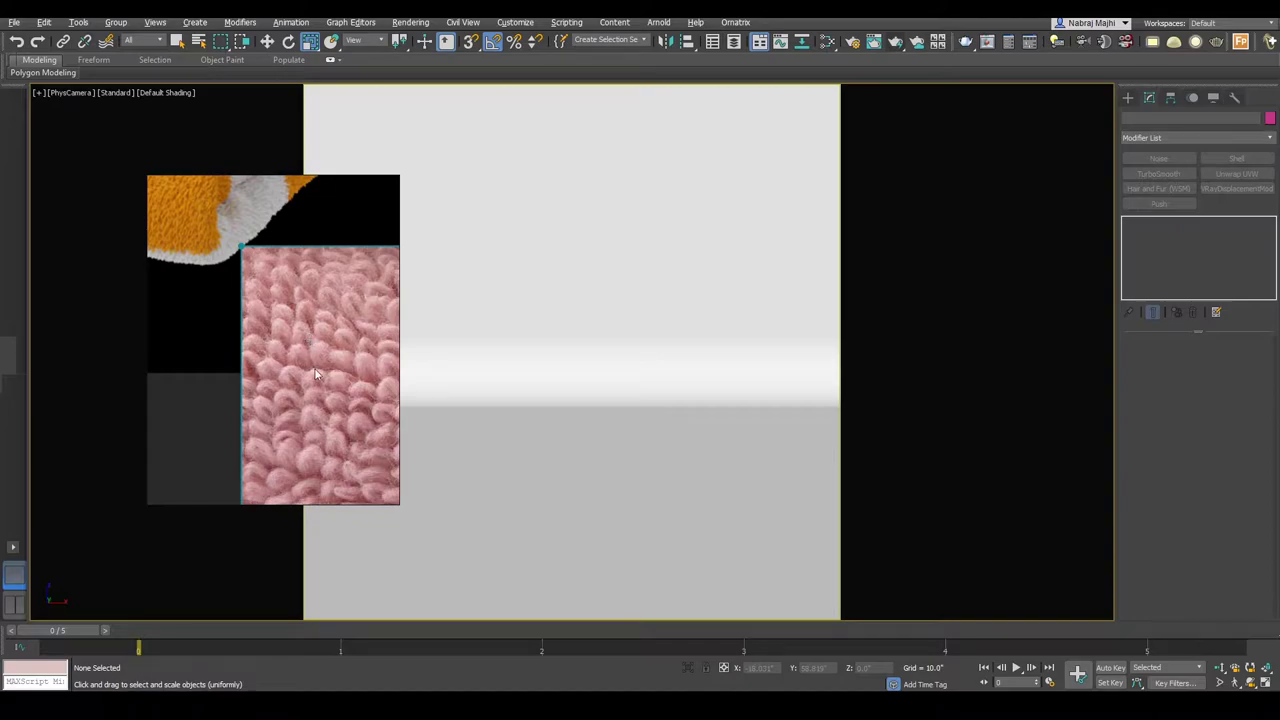
- Create a sphere, zero its X and Y position, and raise it into full view
{"action": "right_click", "coordinate": [535, 483]}
{"action": "left_click", "coordinate": [556, 475]}
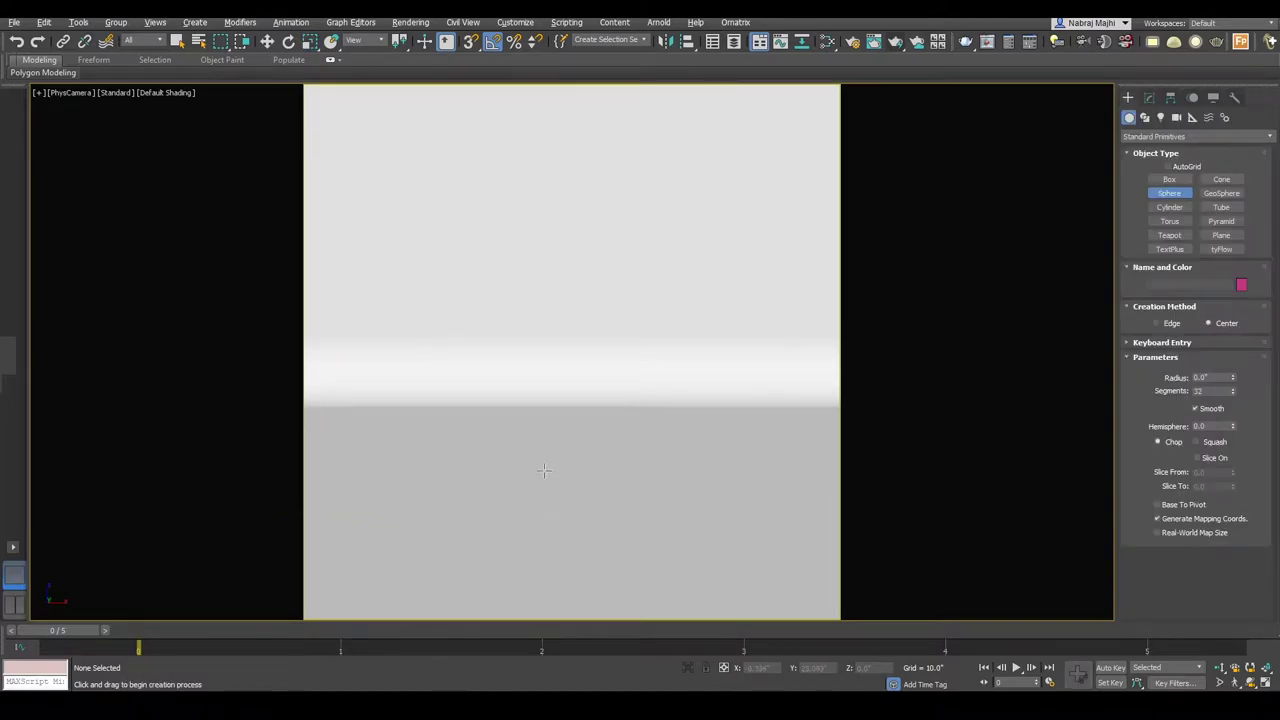
{"action": "left_click_drag", "start_coordinate": [545, 460], "coordinate": [593, 507]}
{"action": "key", "text": "w"}
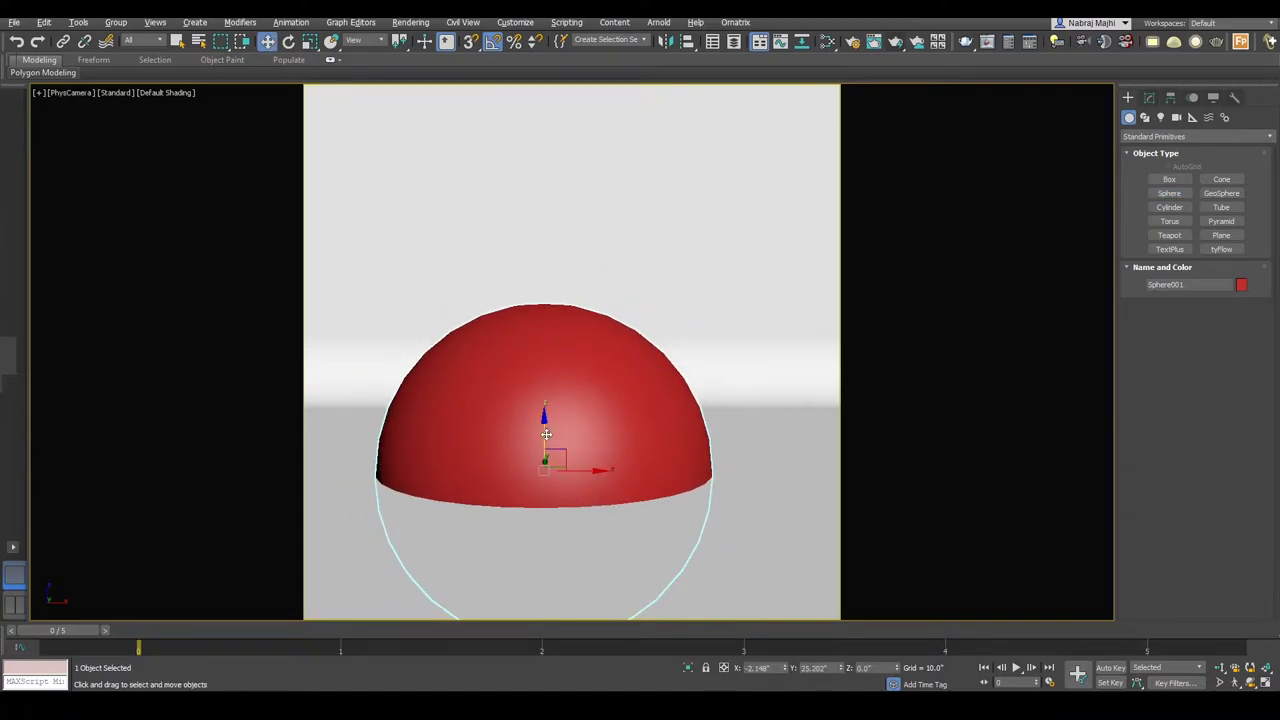
{"action": "right_click", "coordinate": [778, 667]}
{"action": "right_click", "coordinate": [833, 667]}
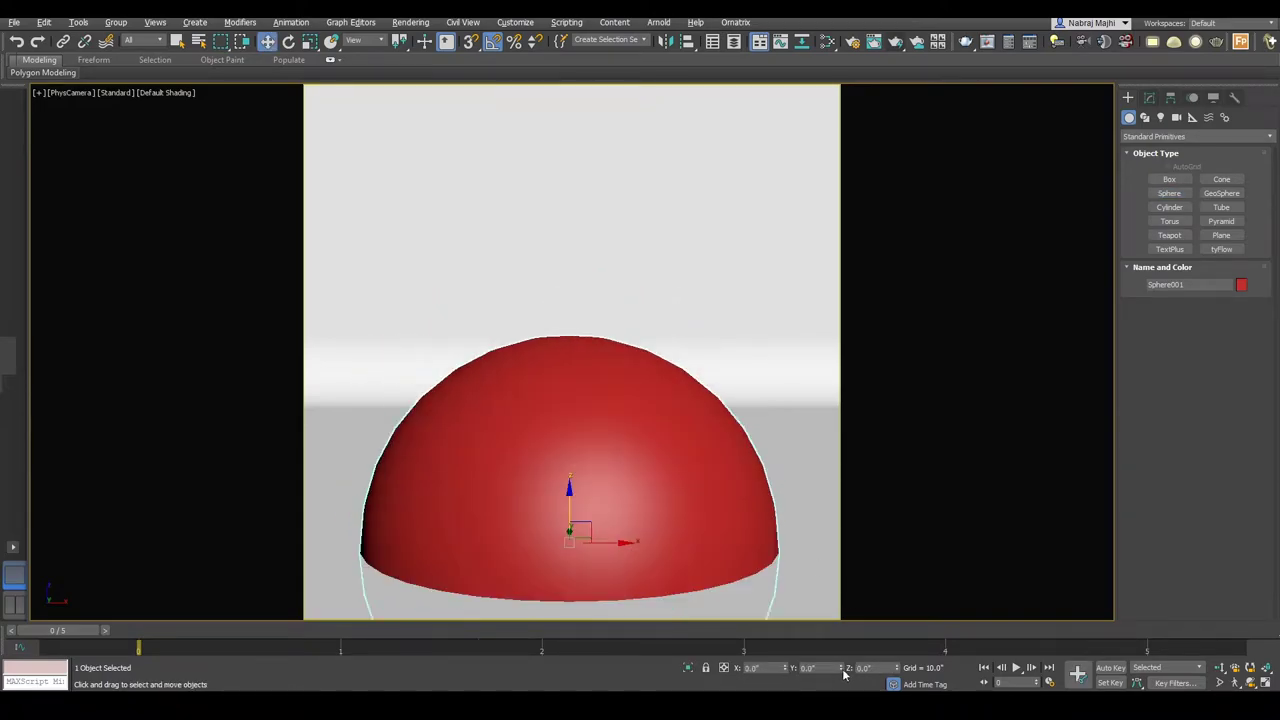
{"action": "left_click_drag", "start_coordinate": [569, 495], "coordinate": [572, 298]}
- Scale the sphere down, show edged faces, and convert it to Editable Poly
{"action": "key", "text": "r"}
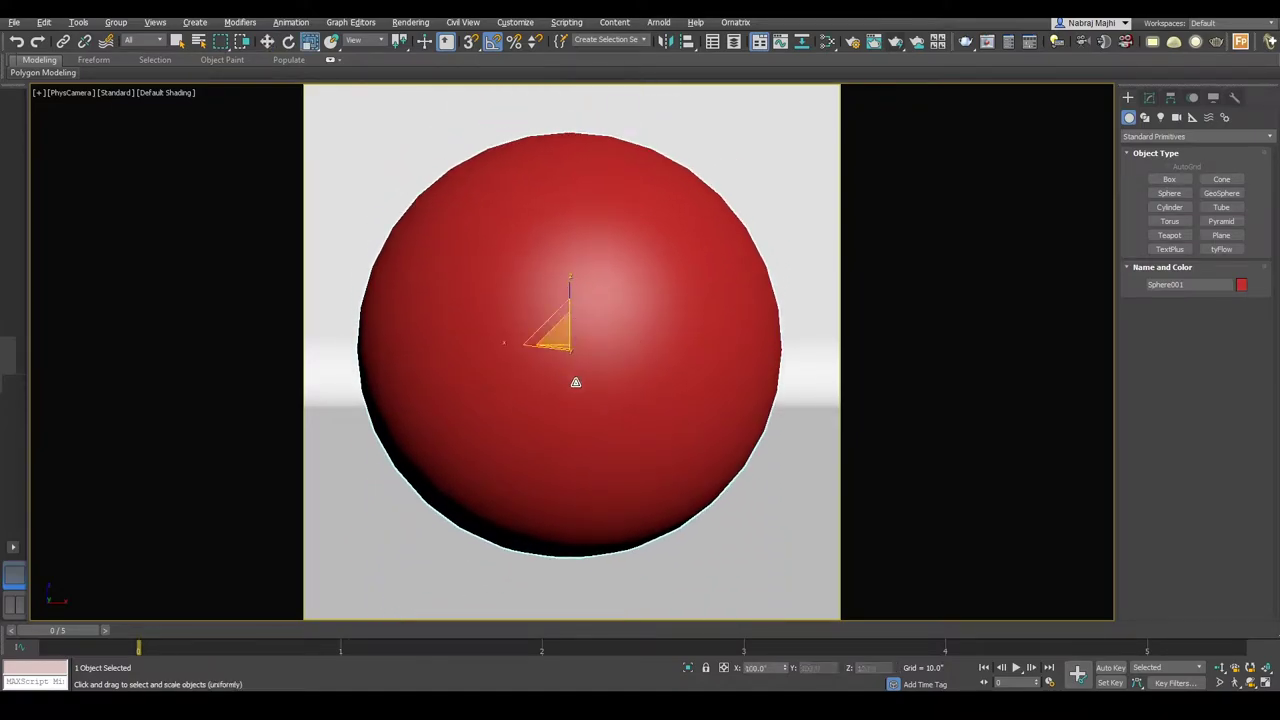
{"action": "left_click_drag", "start_coordinate": [574, 374], "coordinate": [563, 325]}
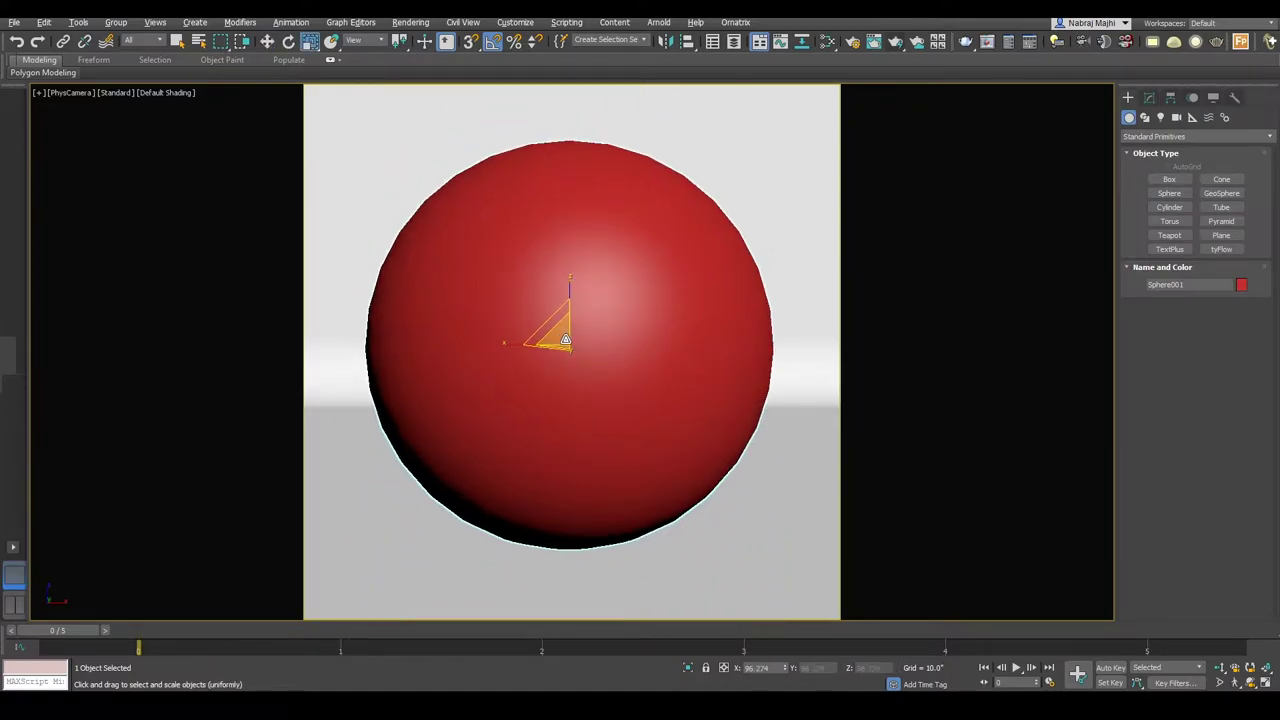
{"action": "key", "text": "F4"}
{"action": "right_click", "coordinate": [613, 316]}
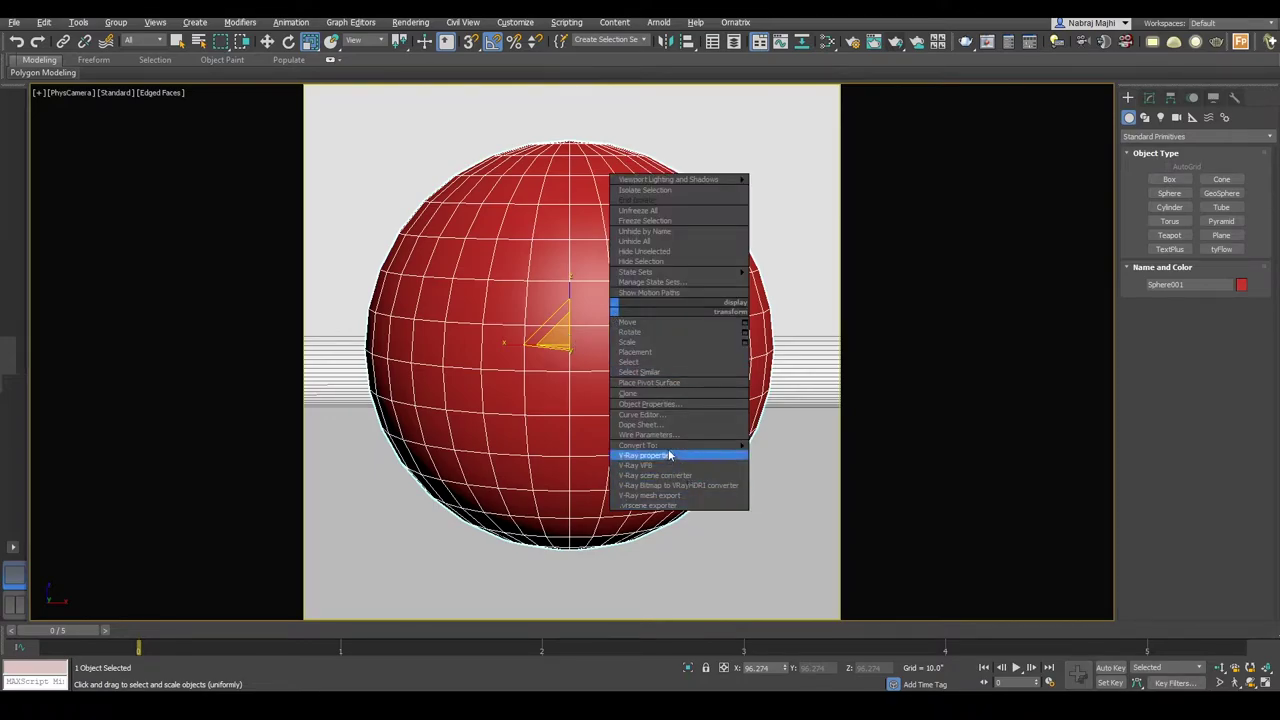
{"action": "mouse_move", "coordinate": [690, 445]}
{"action": "left_click", "coordinate": [797, 455]}
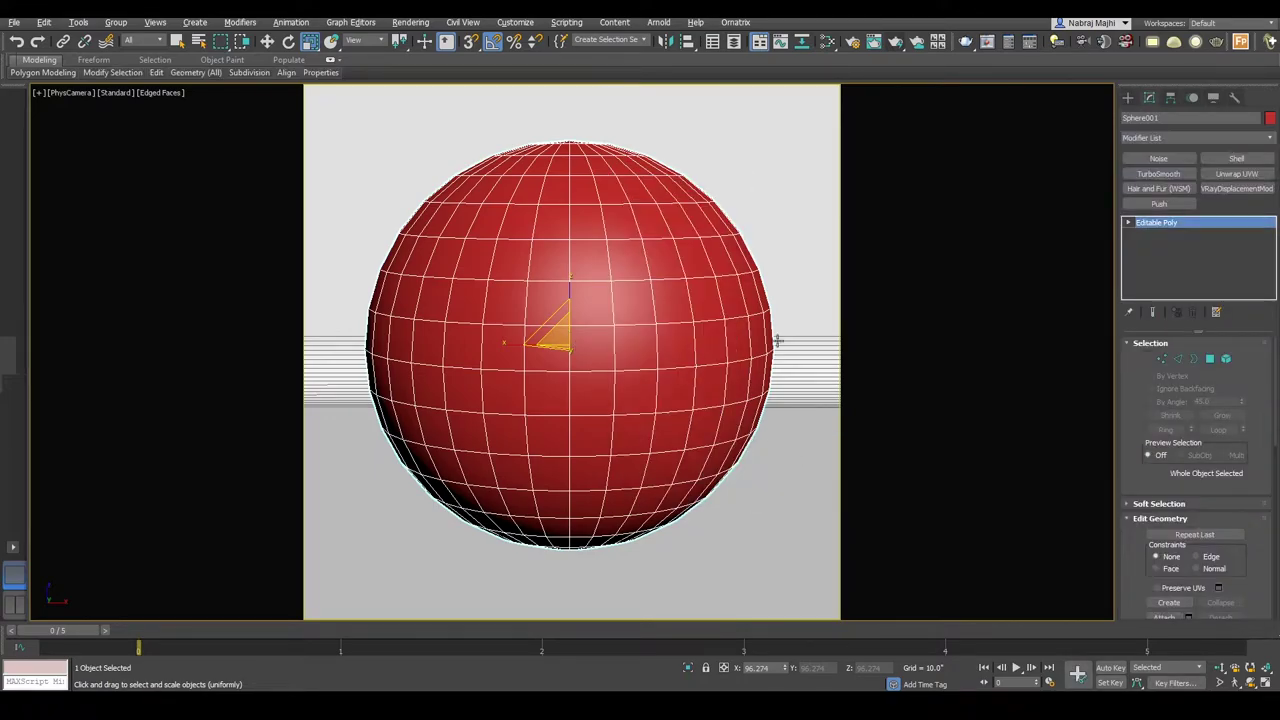
- Add VRayFur to the selected sphere from the Create > V-Ray menu
{"action": "left_click", "coordinate": [195, 22]}
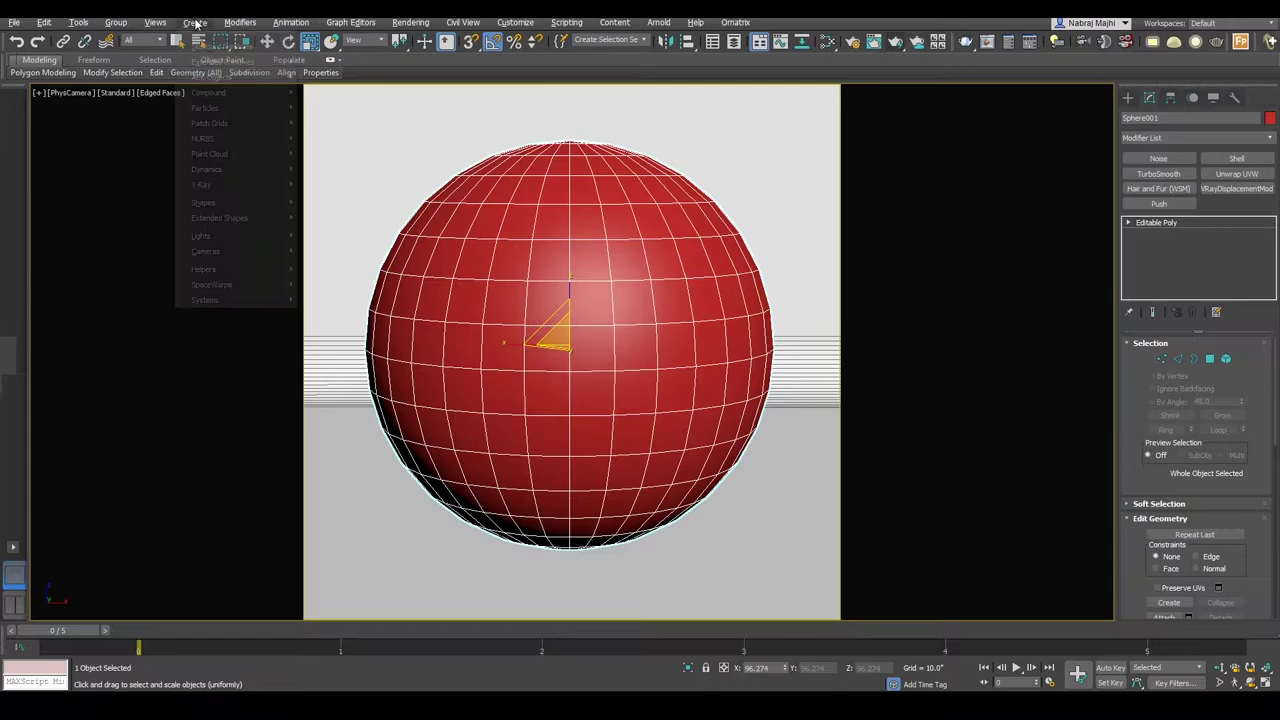
{"action": "mouse_move", "coordinate": [230, 187]}
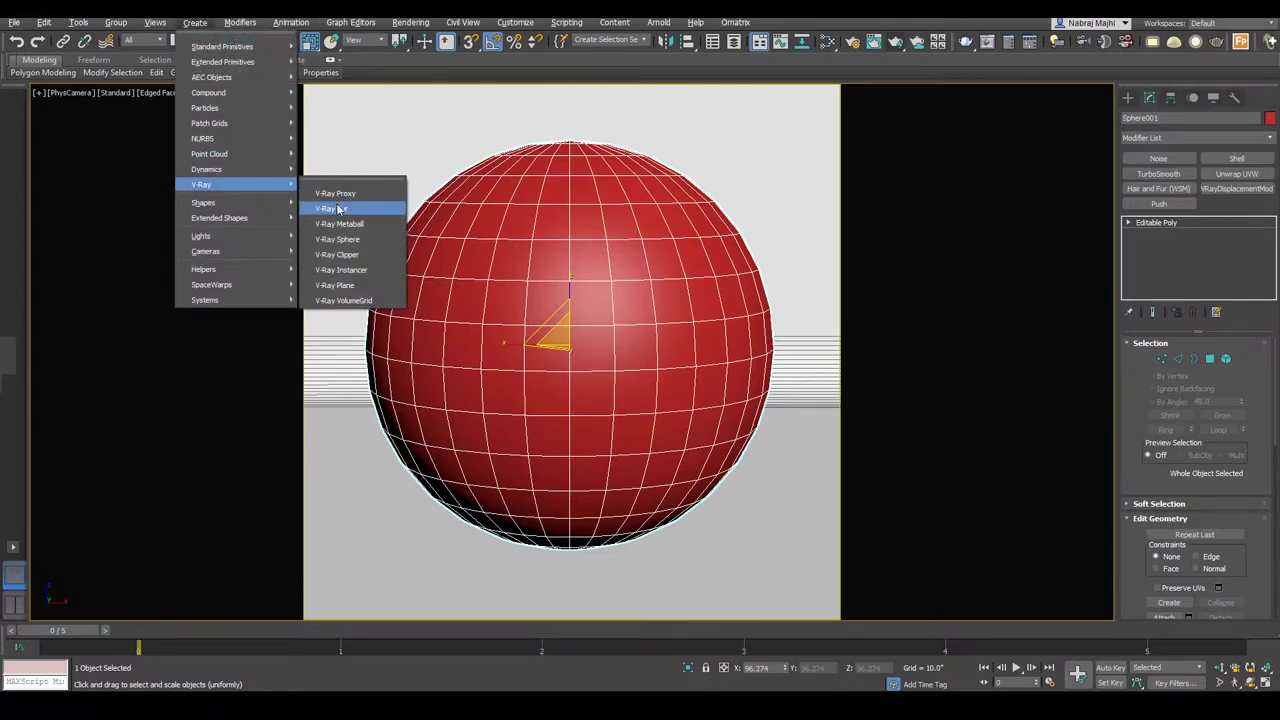
{"action": "left_click", "coordinate": [336, 204]}
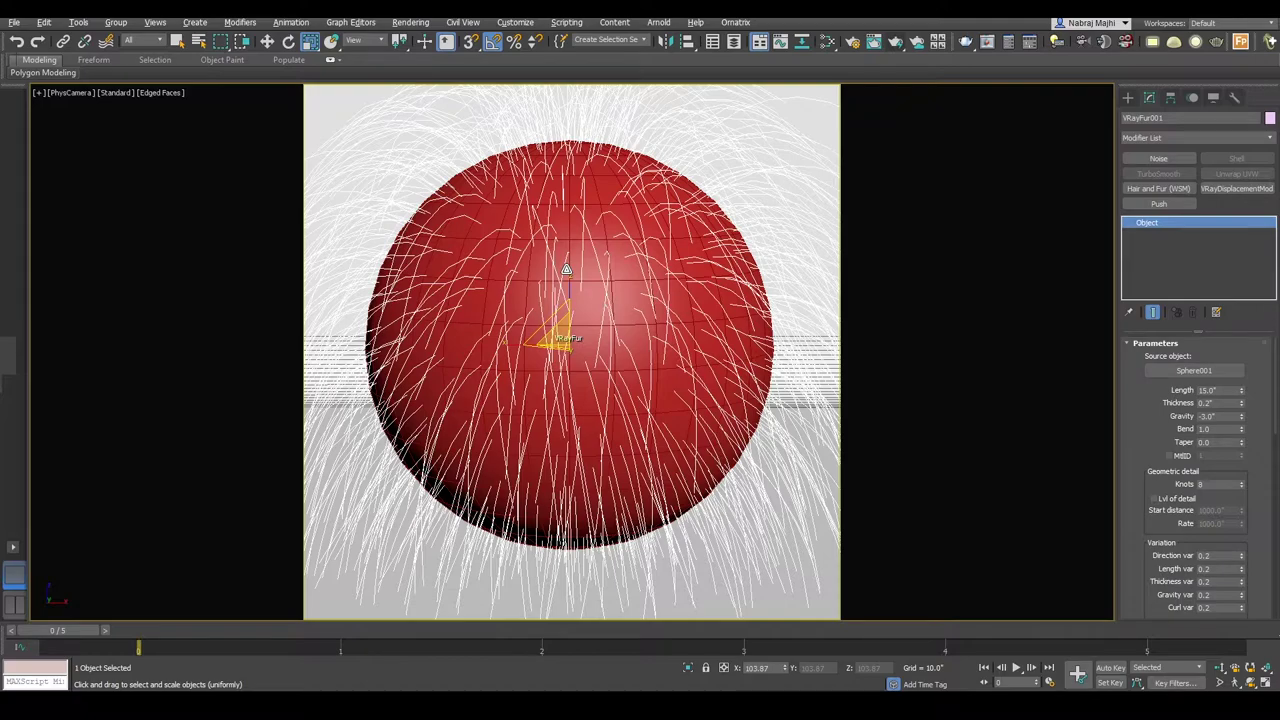
- Set the fur Length to 0 and Knots to 16
{"action": "right_click", "coordinate": [1242, 394]}
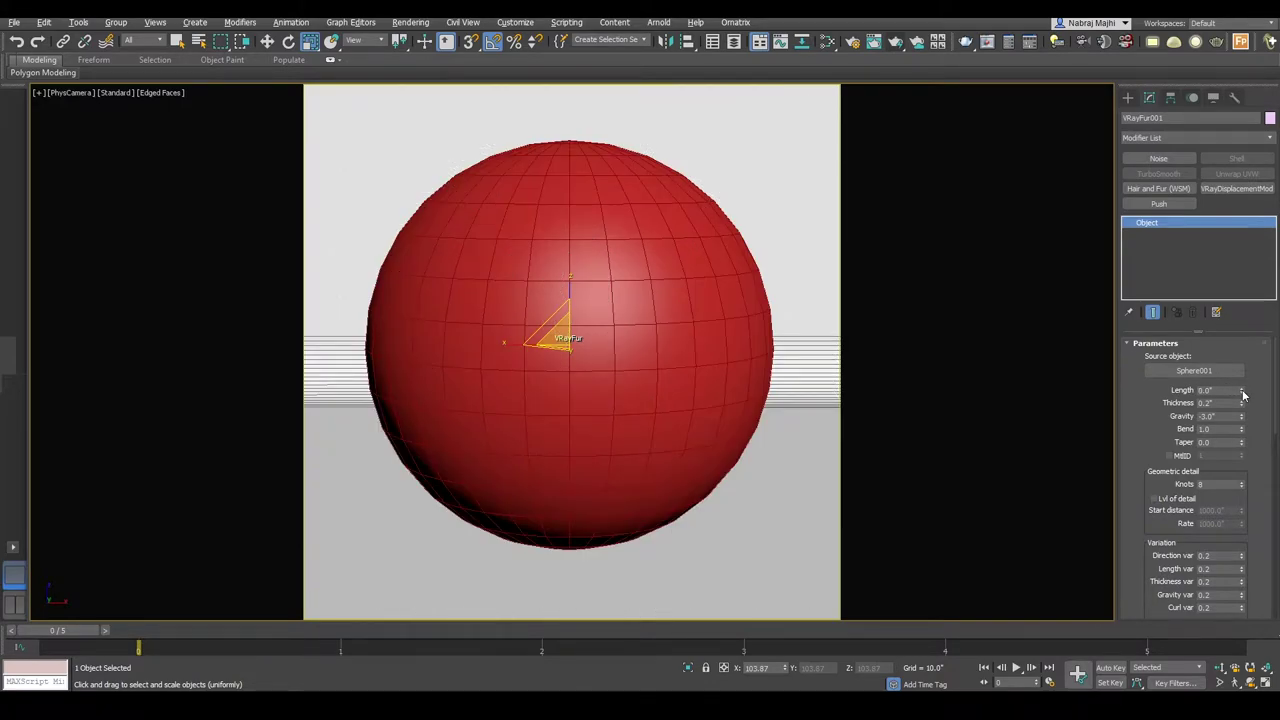
{"action": "scroll", "coordinate": [1245, 519], "scroll_direction": "down", "scroll_amount": 2}
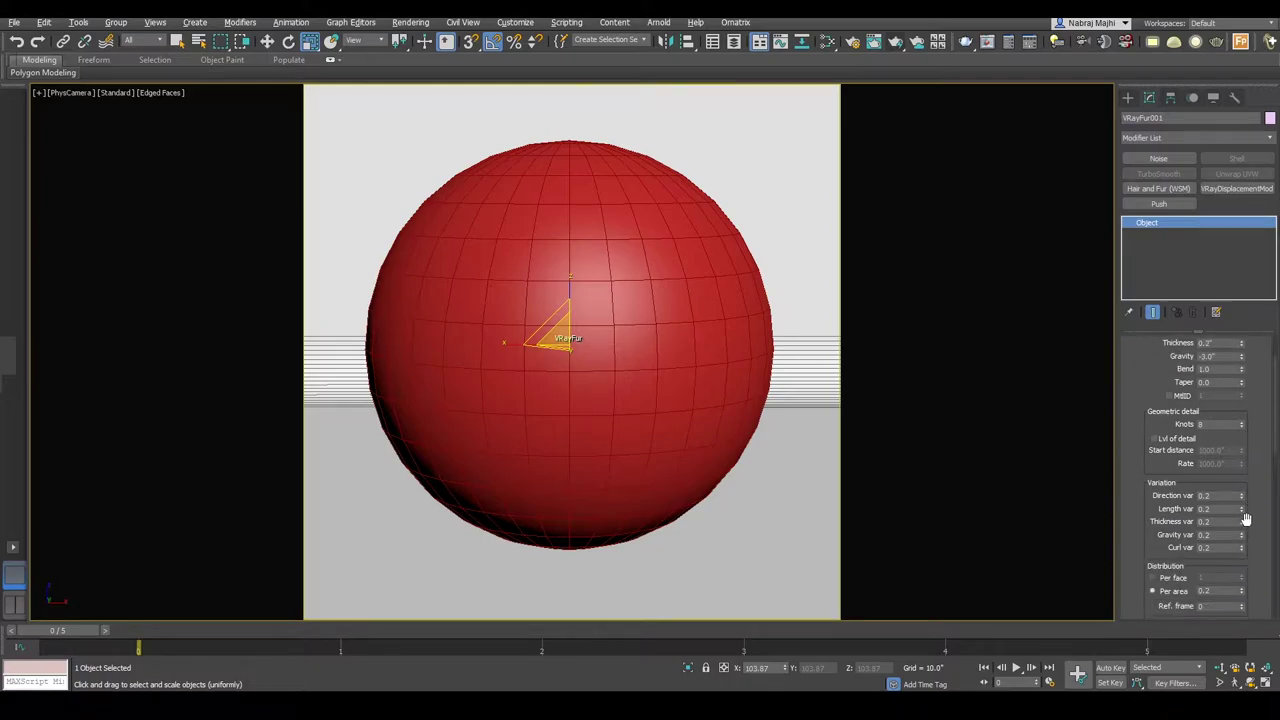
{"action": "scroll", "coordinate": [1245, 519], "scroll_direction": "up", "scroll_amount": 1}
{"action": "double_click", "coordinate": [1222, 465]}
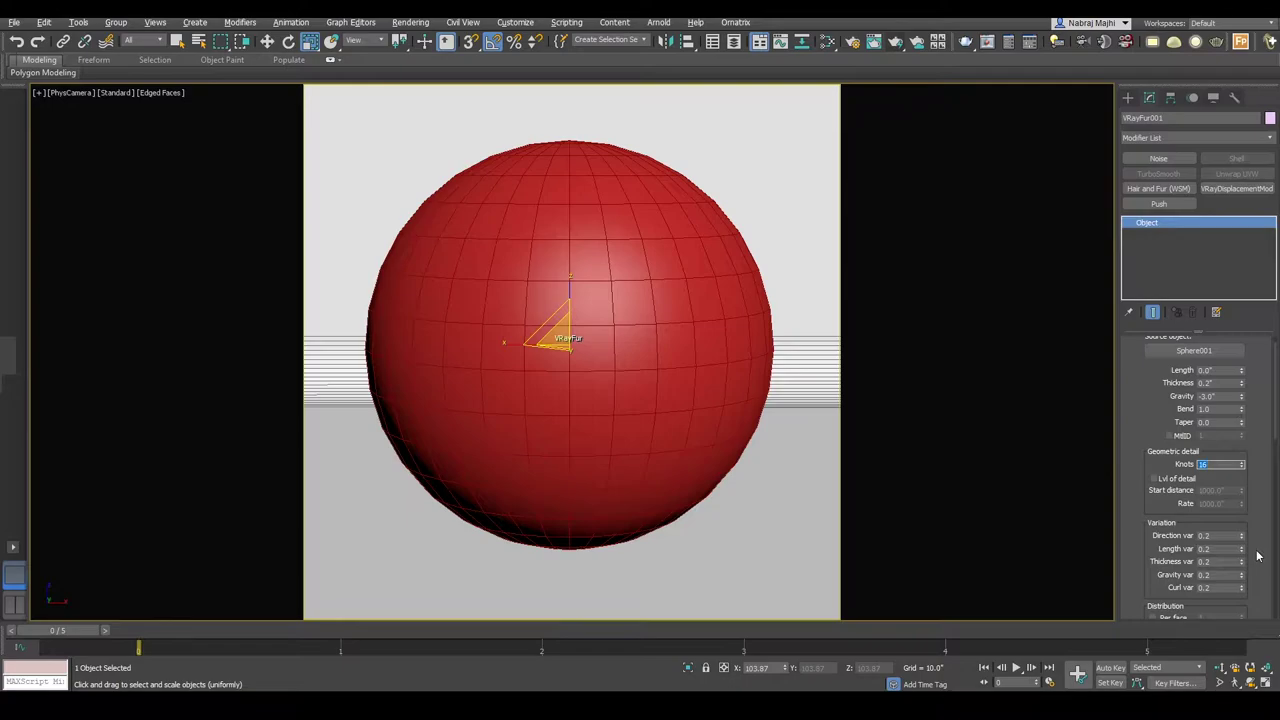
- Enable Curl with a curl radius of 0.1 and 1 curl
{"action": "scroll", "coordinate": [1257, 556], "scroll_direction": "down", "scroll_amount": 8}
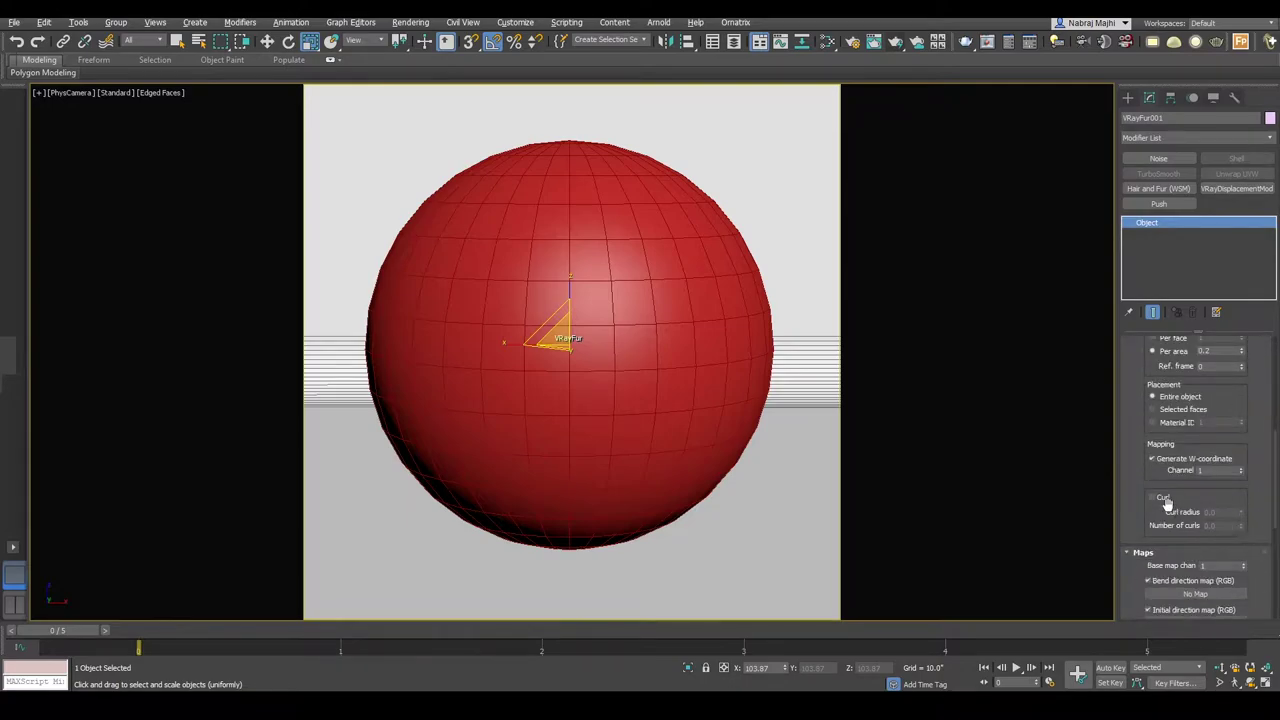
{"action": "left_click", "coordinate": [1156, 498]}
{"action": "double_click", "coordinate": [1218, 512]}
{"action": "left_click", "coordinate": [1222, 526]}
{"action": "type", "text": "1"}
{"action": "key", "text": "Return"}
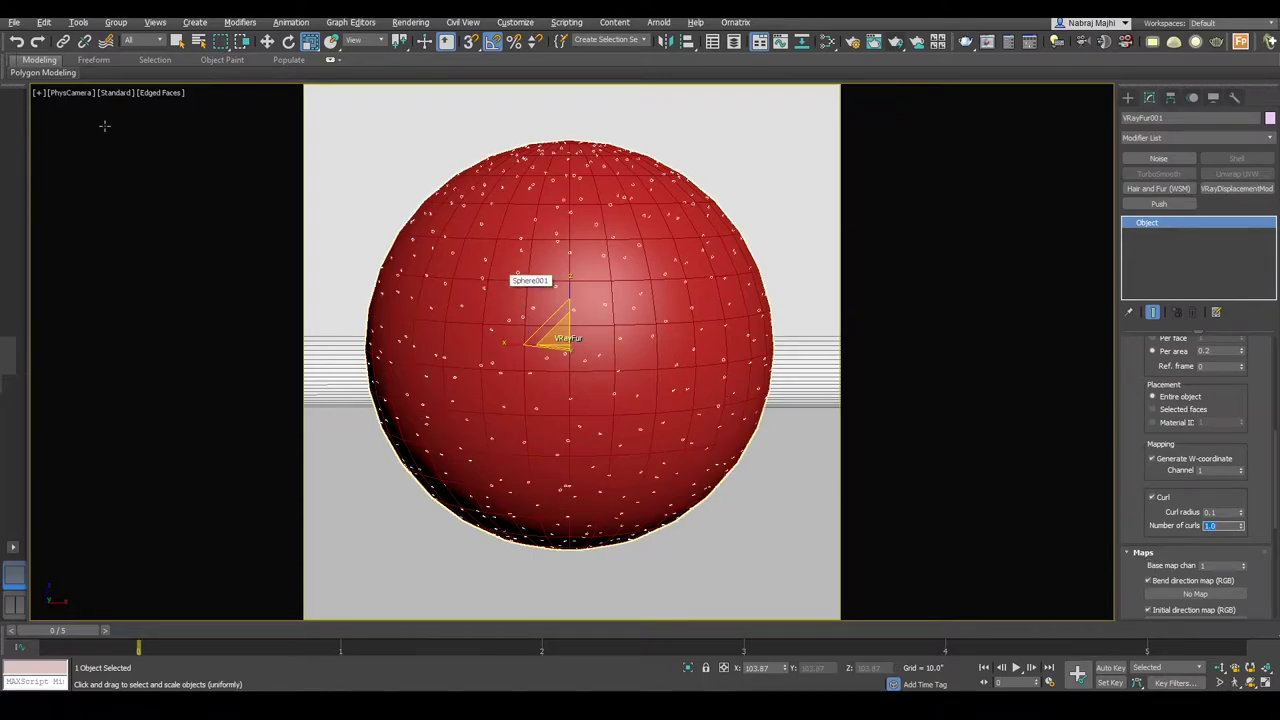
- Switch the viewport to Perspective and zoom in to inspect the fur curls
{"action": "left_click", "coordinate": [68, 92]}
{"action": "left_click", "coordinate": [105, 140]}
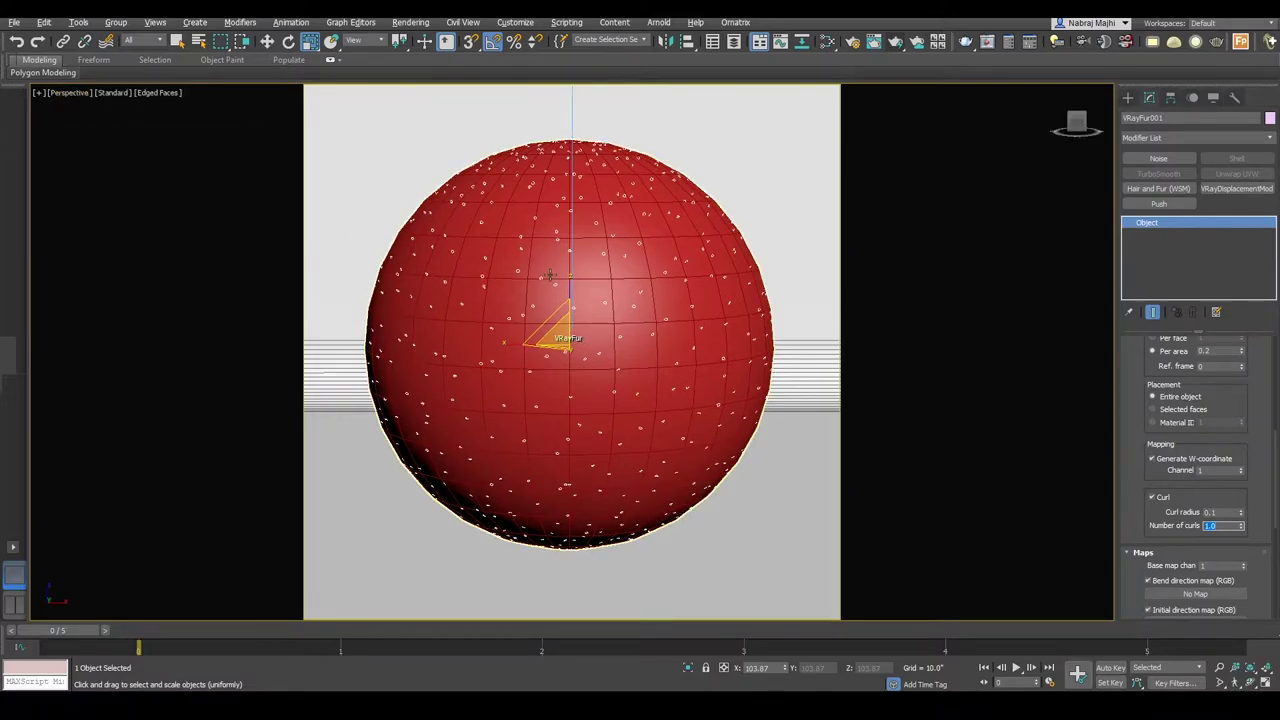
{"action": "scroll", "coordinate": [518, 276], "scroll_direction": "up", "scroll_amount": 8}
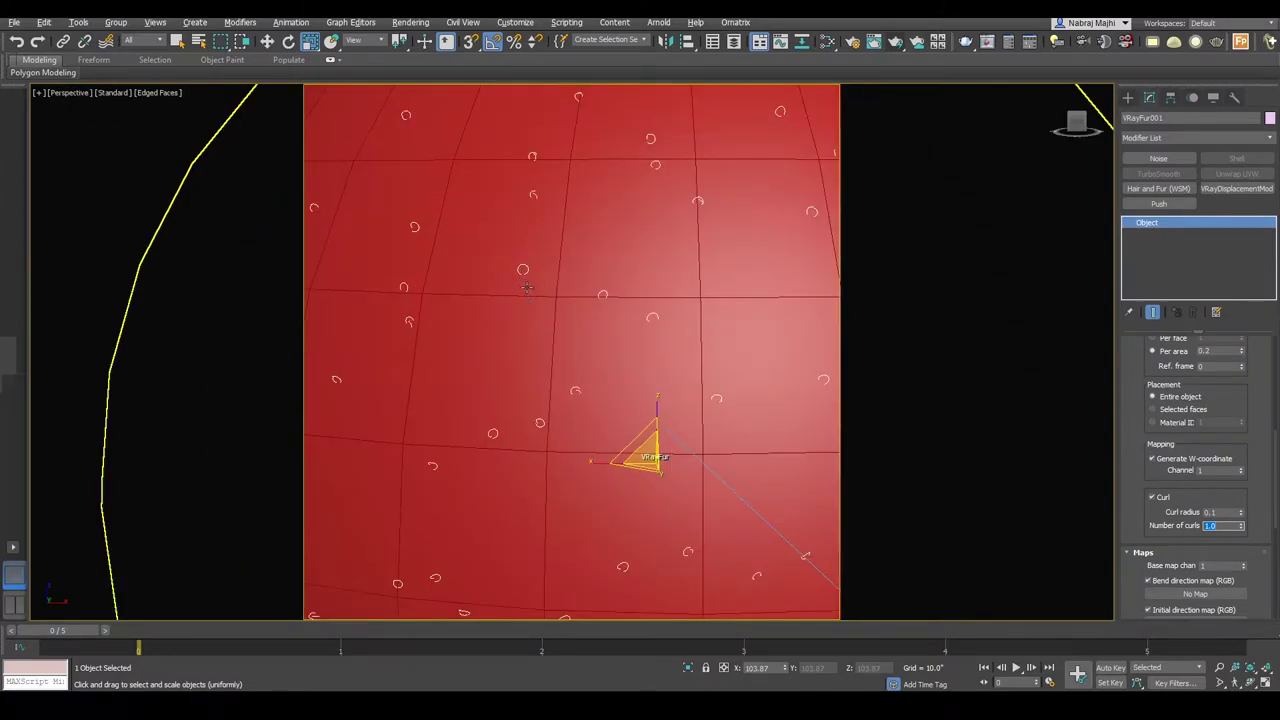
{"action": "scroll", "coordinate": [512, 266], "scroll_direction": "up", "scroll_amount": 3}
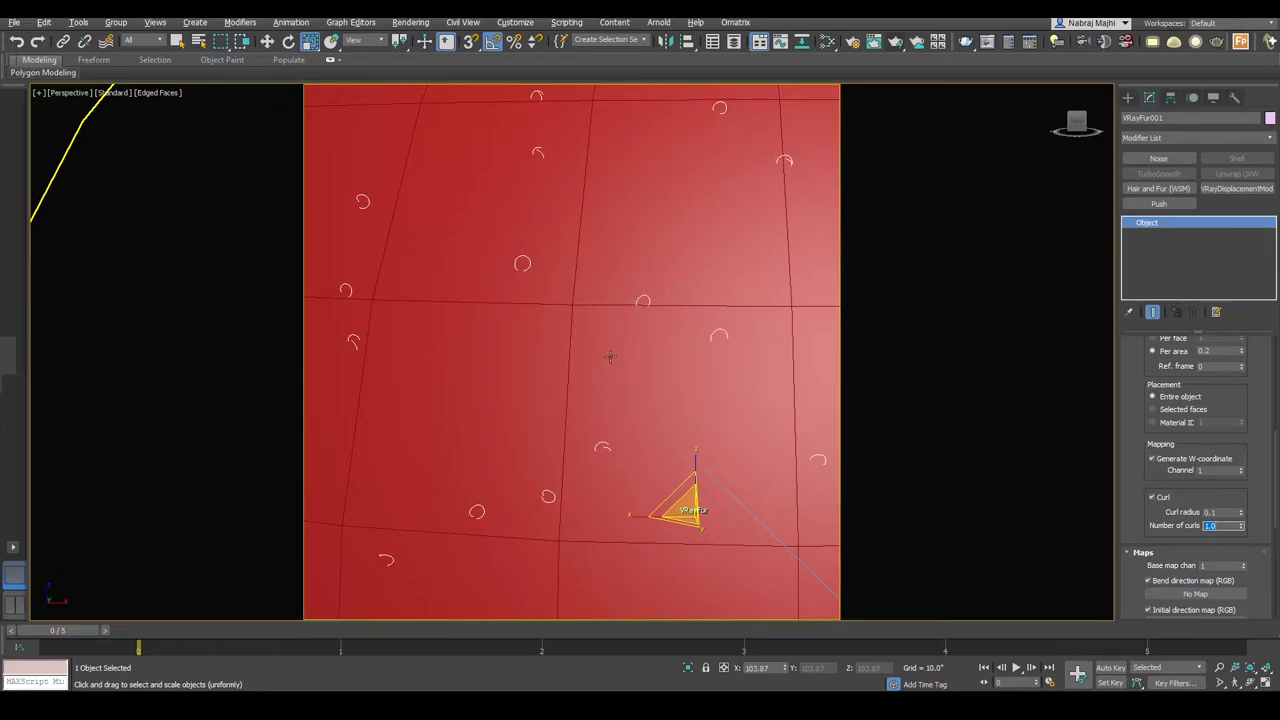
{"action": "scroll", "coordinate": [534, 281], "scroll_direction": "down", "scroll_amount": 2}
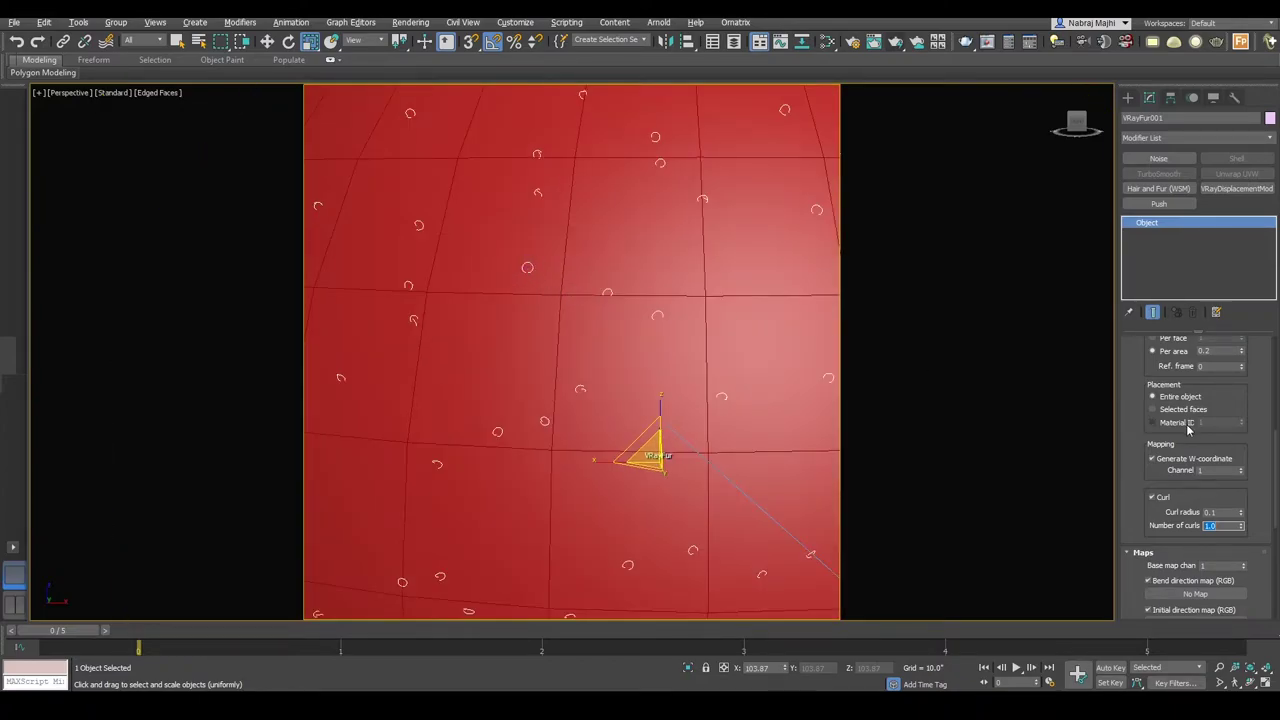
{"action": "scroll", "coordinate": [1260, 450], "scroll_direction": "up", "scroll_amount": 10}
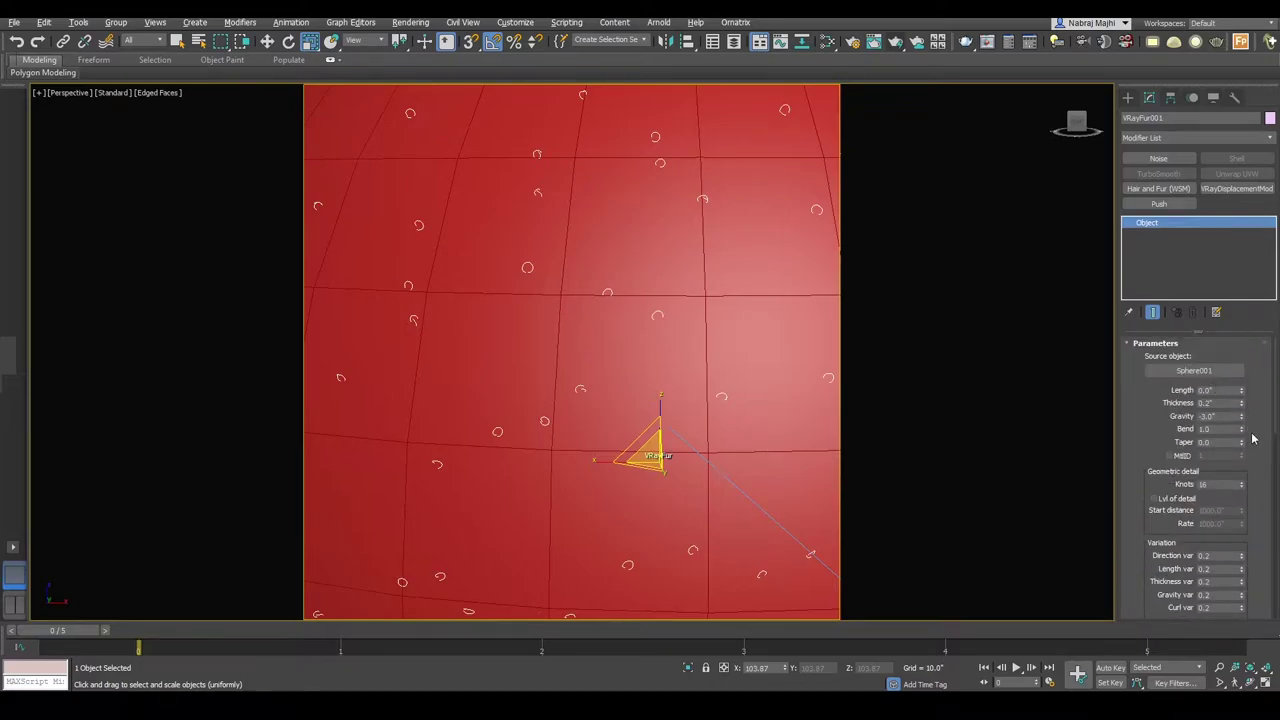
{"action": "scroll", "coordinate": [1252, 440], "scroll_direction": "down", "scroll_amount": 10}
{"action": "scroll", "coordinate": [1255, 450], "scroll_direction": "down", "scroll_amount": 1}
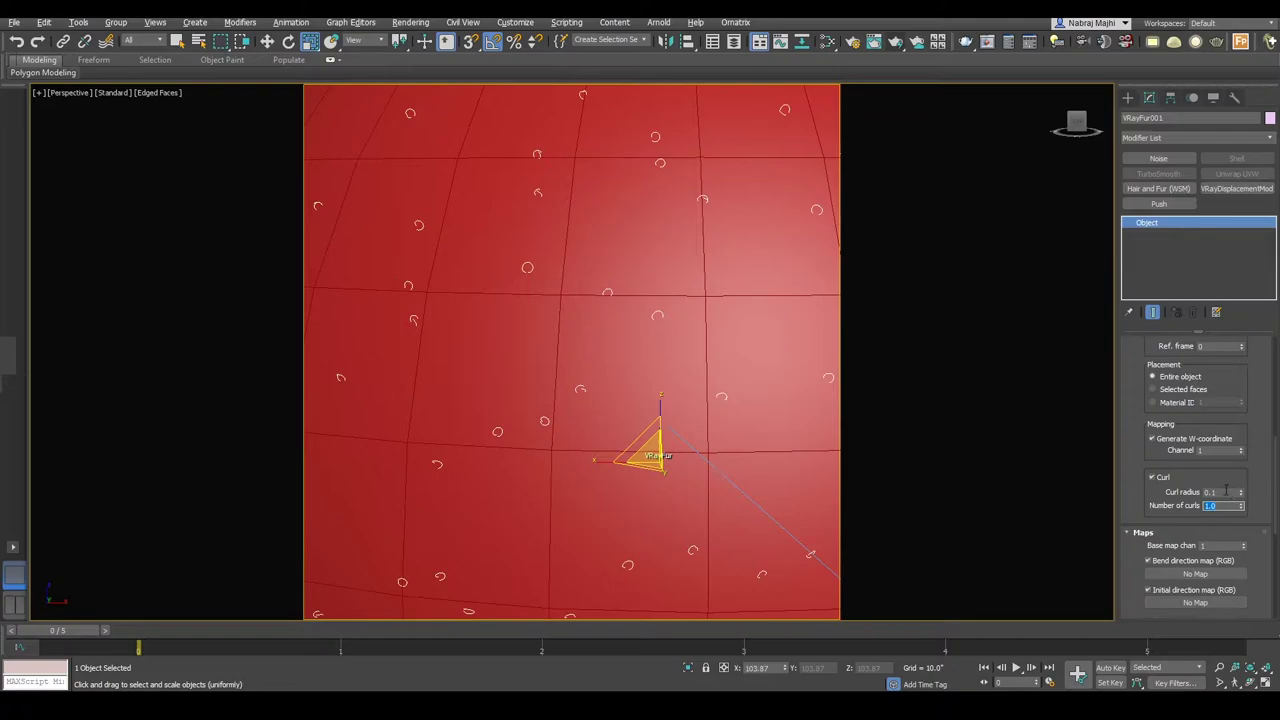
- Set the VRayFur curl radius to 0.2
{"action": "left_click", "coordinate": [1214, 491]}
{"action": "type", "text": "0.2"}
{"action": "key", "text": "Return"}
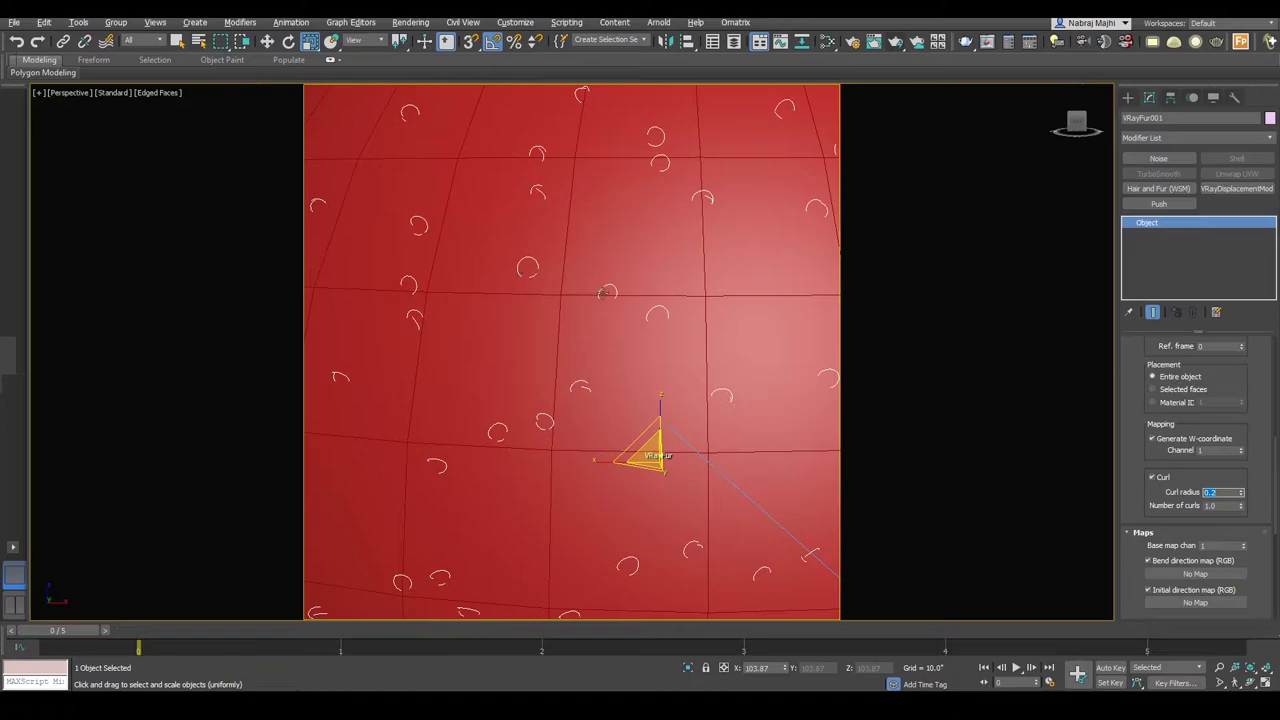
{"action": "scroll", "coordinate": [604, 292], "scroll_direction": "down", "scroll_amount": 5}
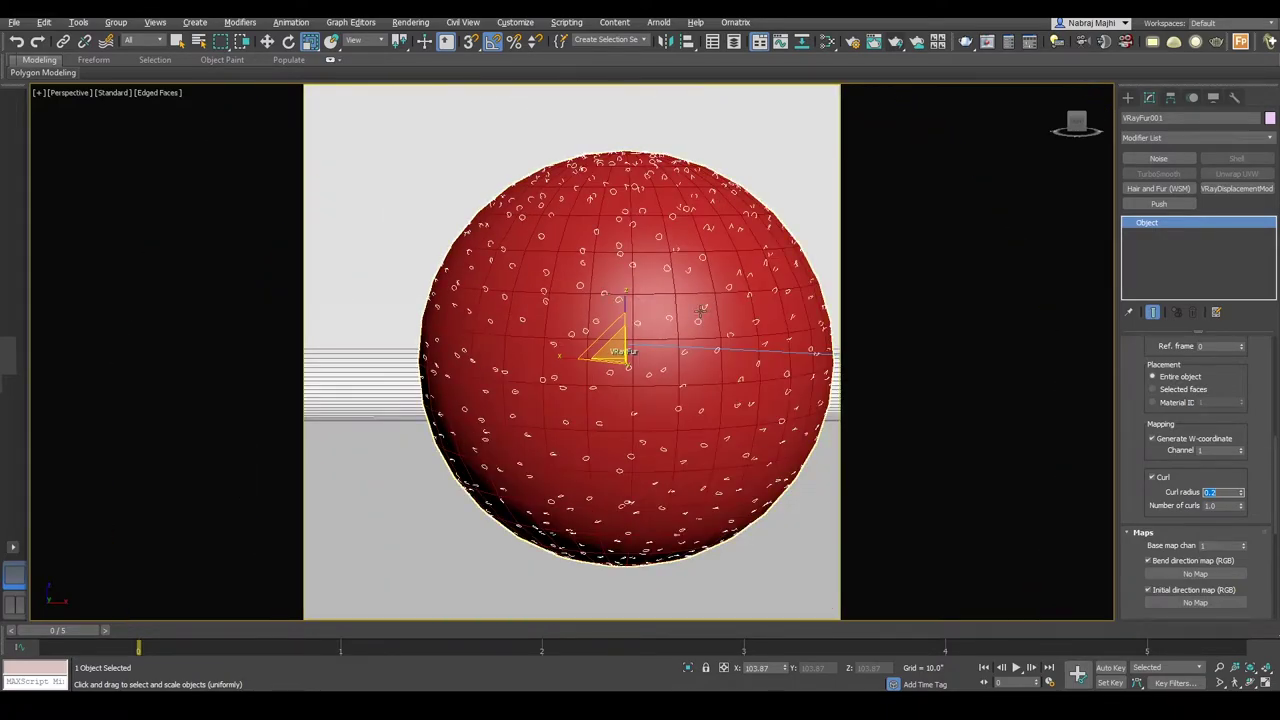
- Return to the PhysCamera view with C and scroll the panel to the Maps rollout
{"action": "key", "text": "c"}
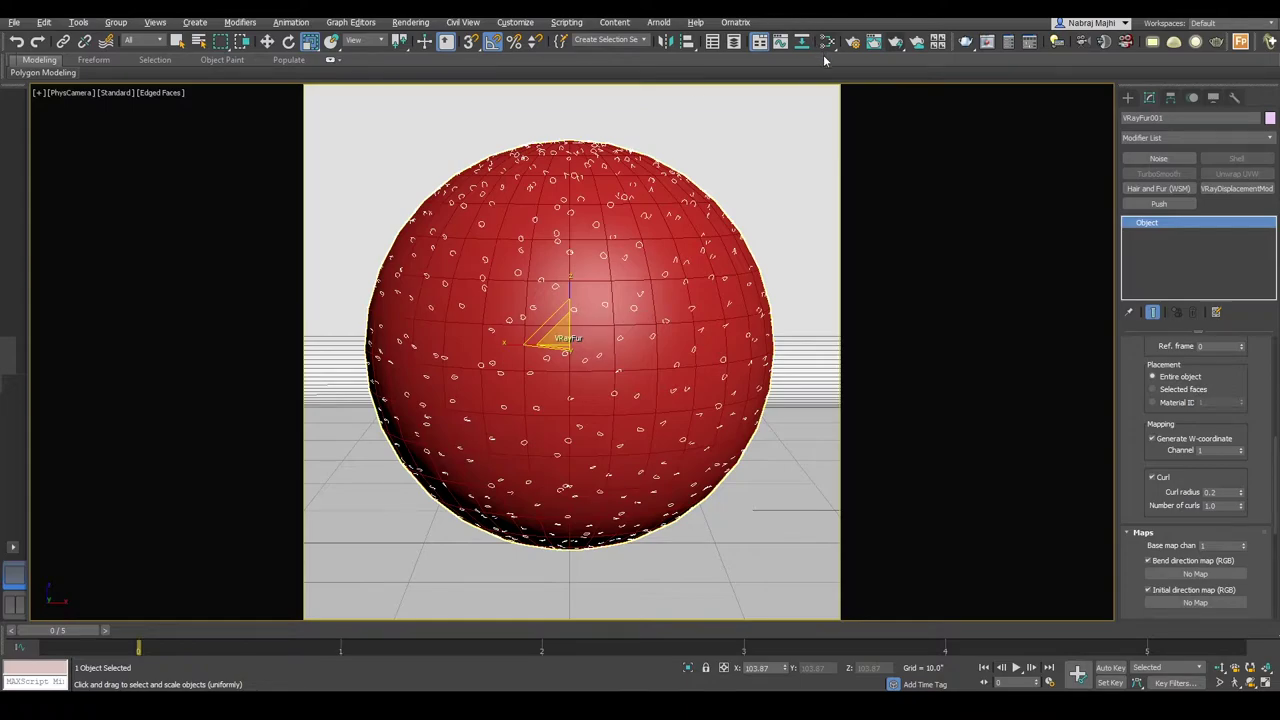
{"action": "scroll", "coordinate": [1134, 460], "scroll_direction": "down", "scroll_amount": 2}
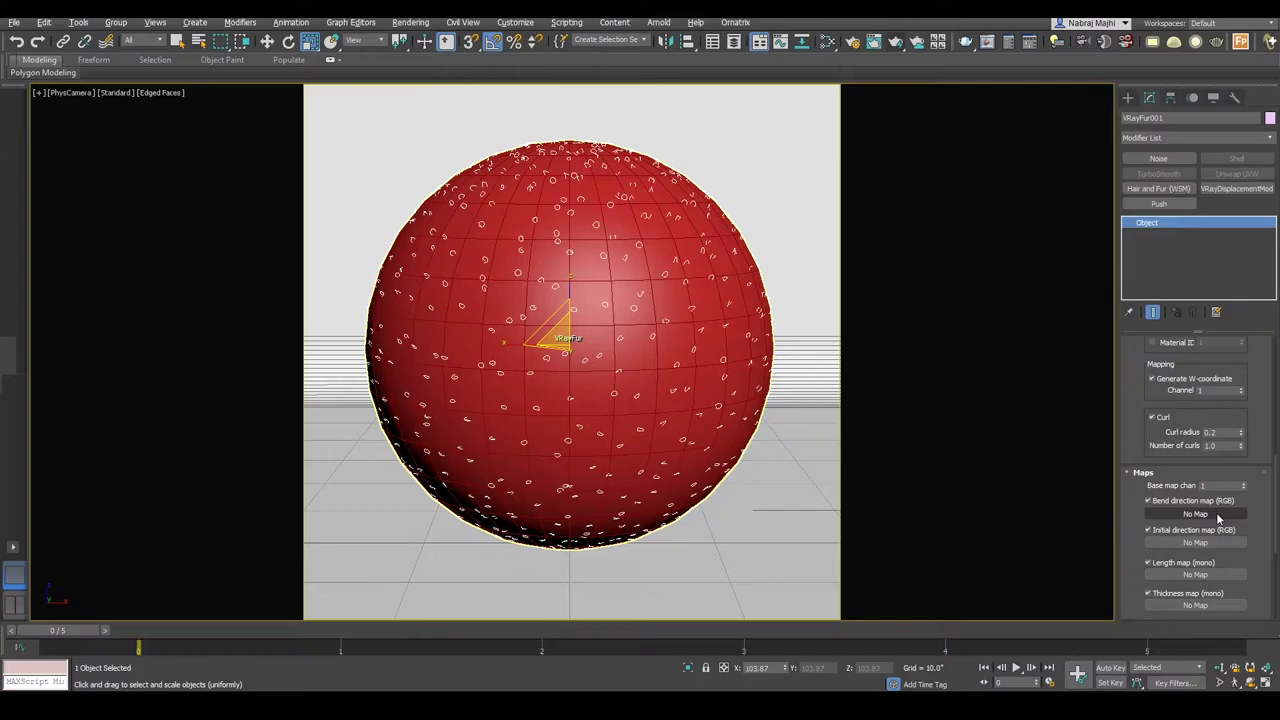
- Add a VRayColor map node in the Slate Material Editor and show its parameters
{"action": "left_click", "coordinate": [828, 41]}
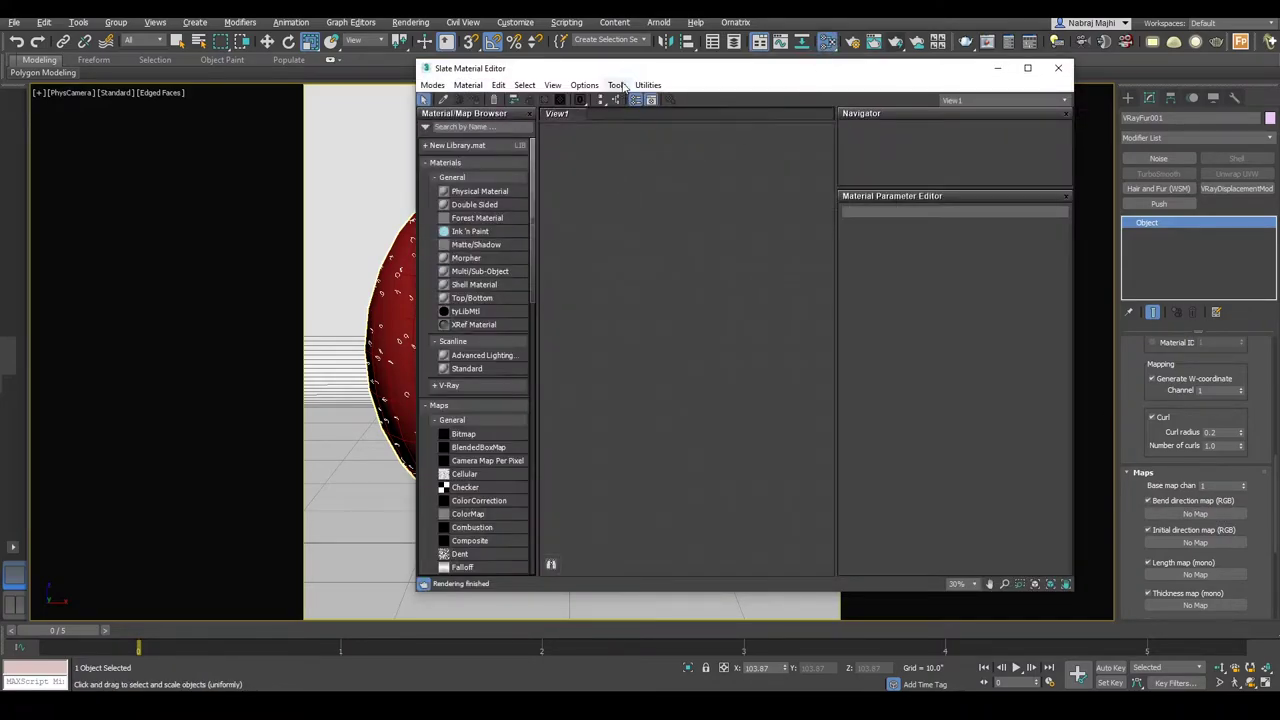
{"action": "left_click_drag", "start_coordinate": [637, 66], "coordinate": [414, 64]}
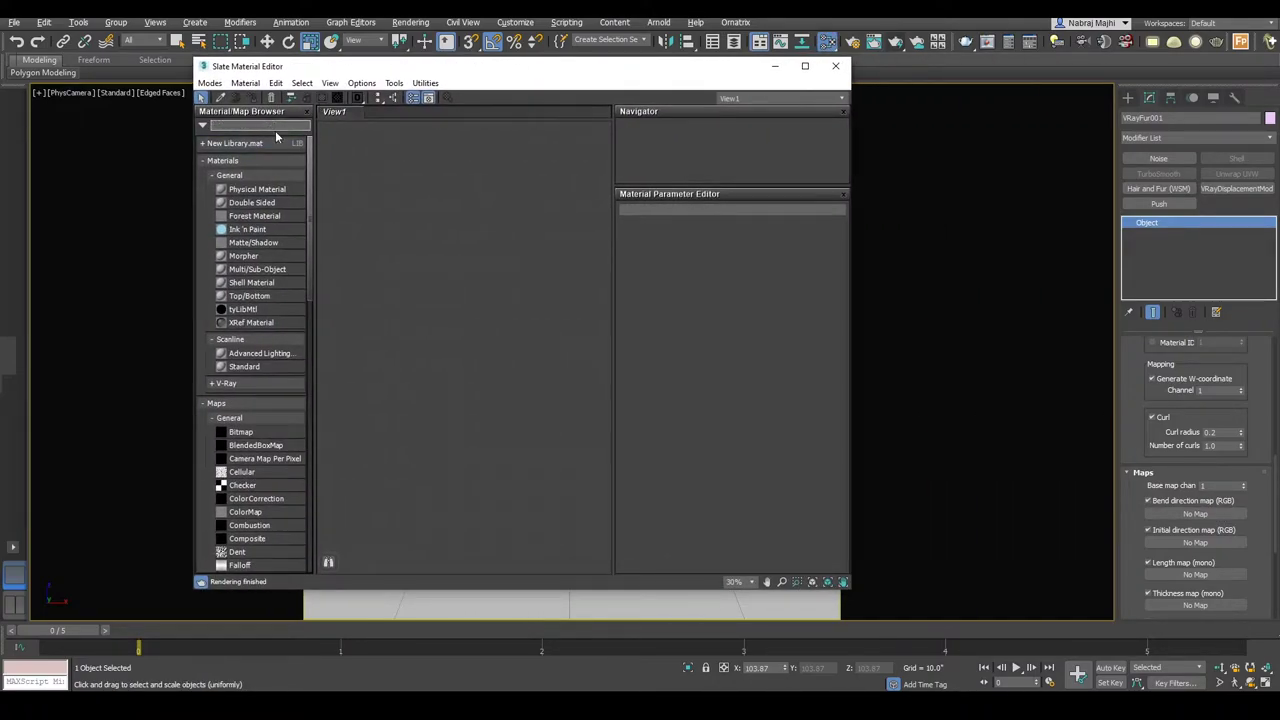
{"action": "type", "text": "aycolo"}
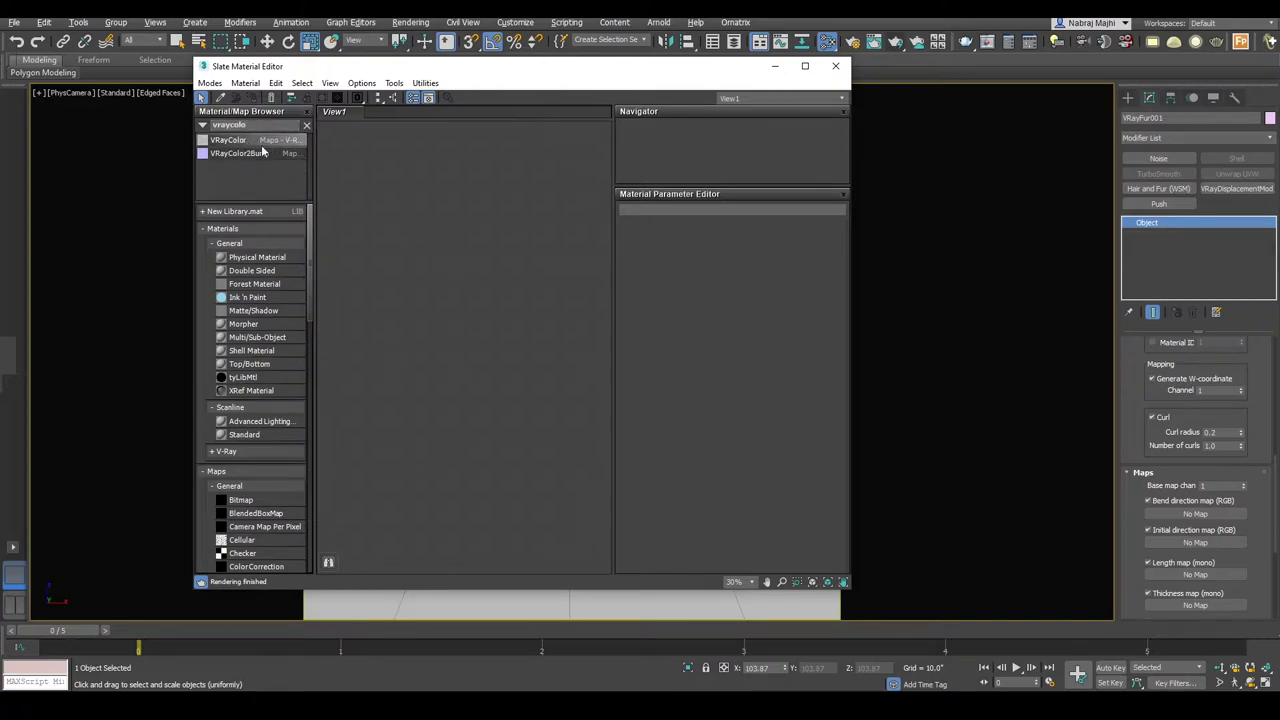
{"action": "left_click_drag", "start_coordinate": [240, 140], "coordinate": [474, 284]}
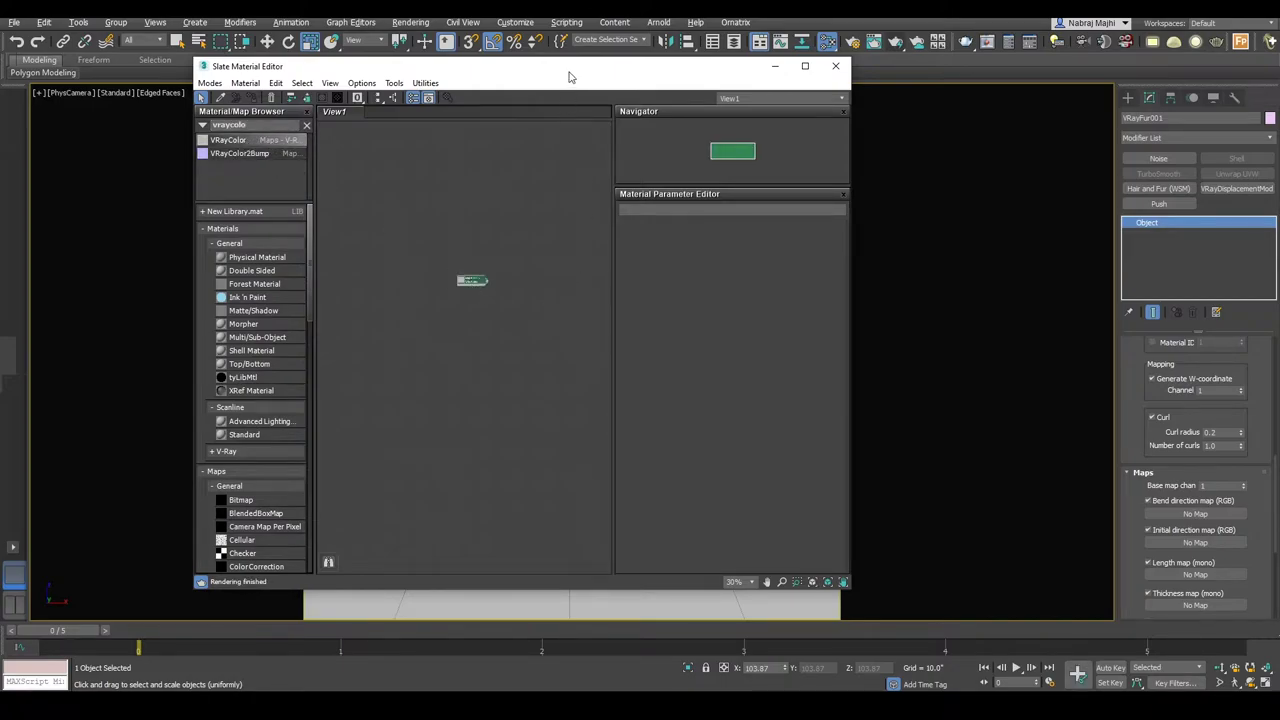
{"action": "left_click_drag", "start_coordinate": [570, 75], "coordinate": [288, 93]}
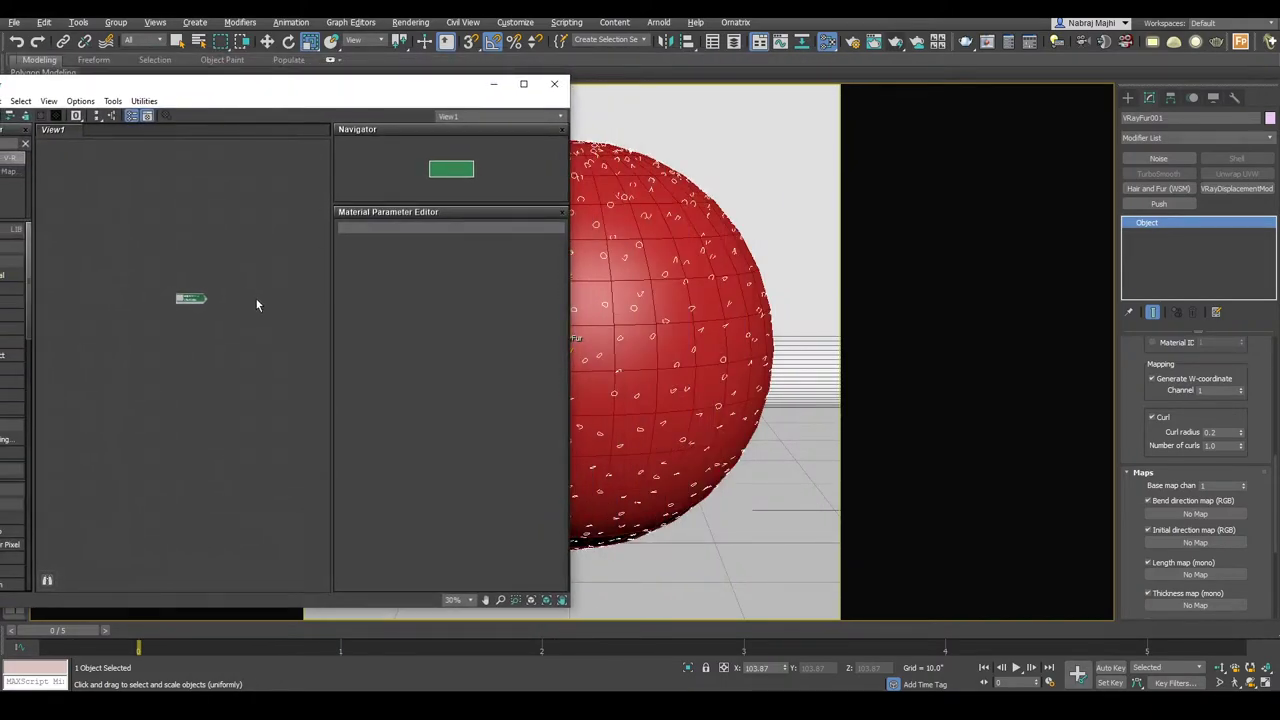
{"action": "scroll", "coordinate": [205, 307], "scroll_direction": "up", "scroll_amount": 6}
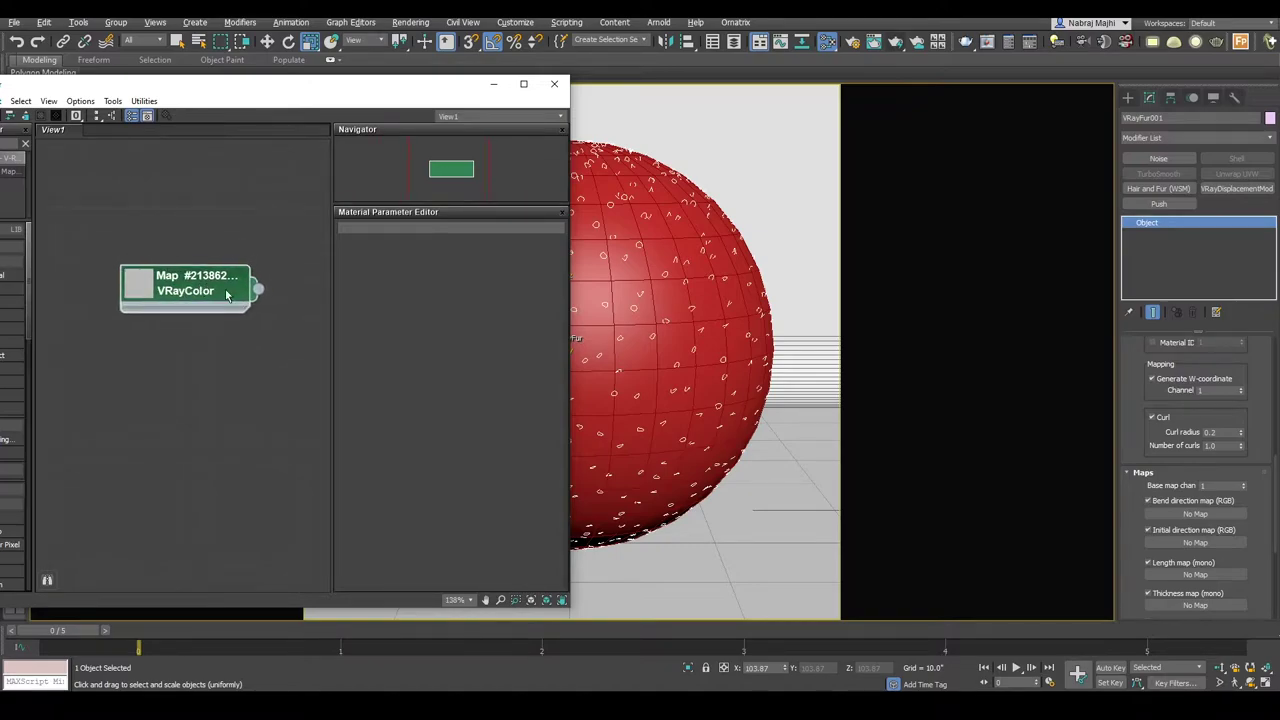
{"action": "double_click", "coordinate": [228, 293]}
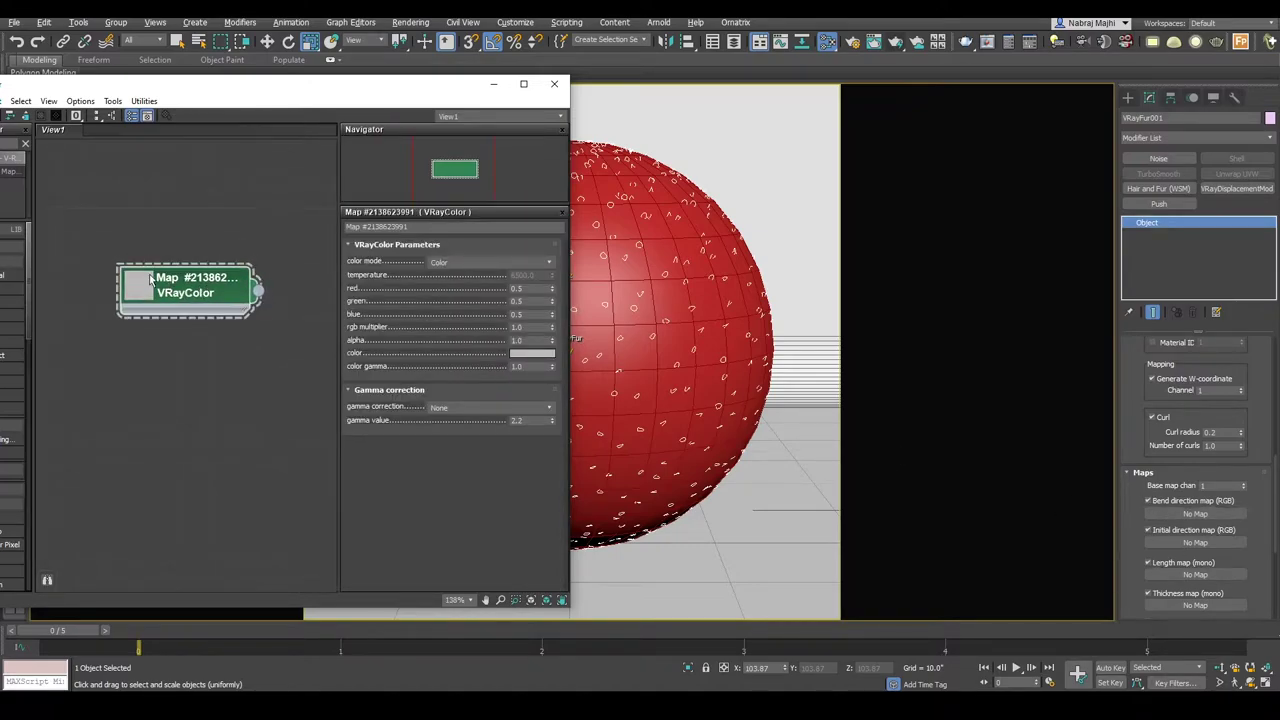
- Wire the VRayColor map into the fur's Bend direction slot as an instance and open its colour picker
{"action": "left_click_drag", "start_coordinate": [257, 291], "coordinate": [1198, 514]}
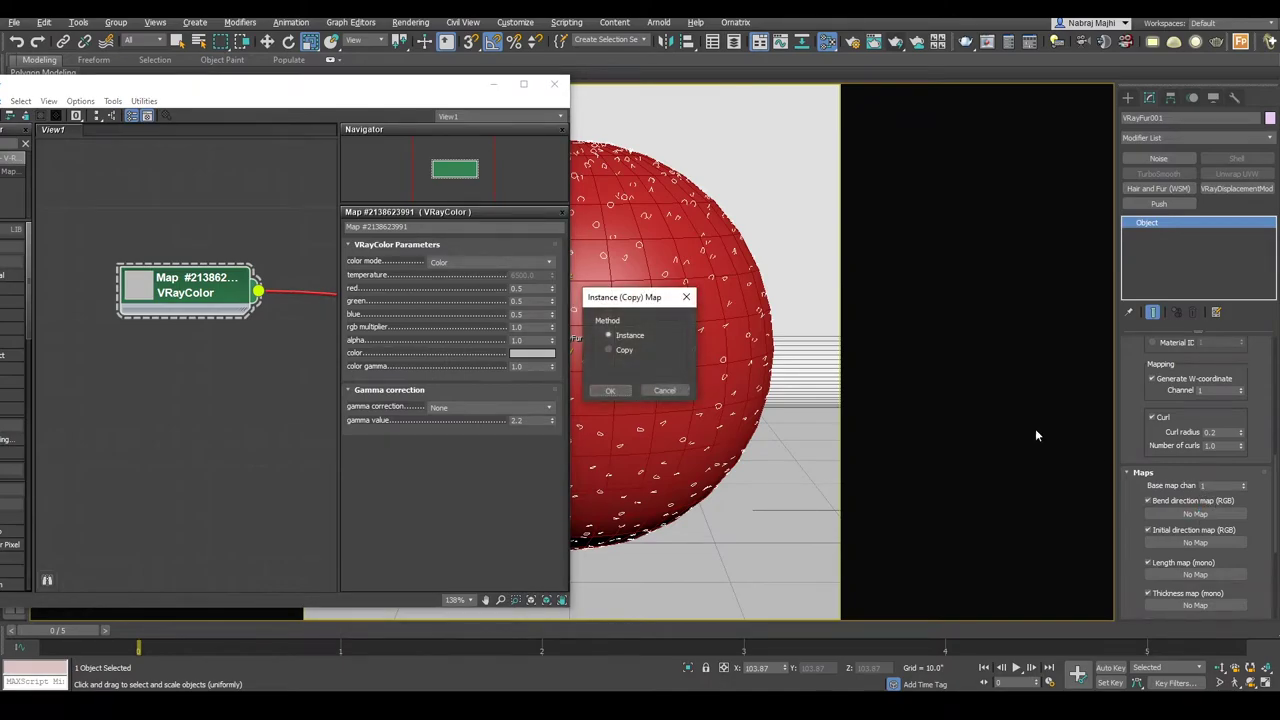
{"action": "left_click", "coordinate": [610, 391]}
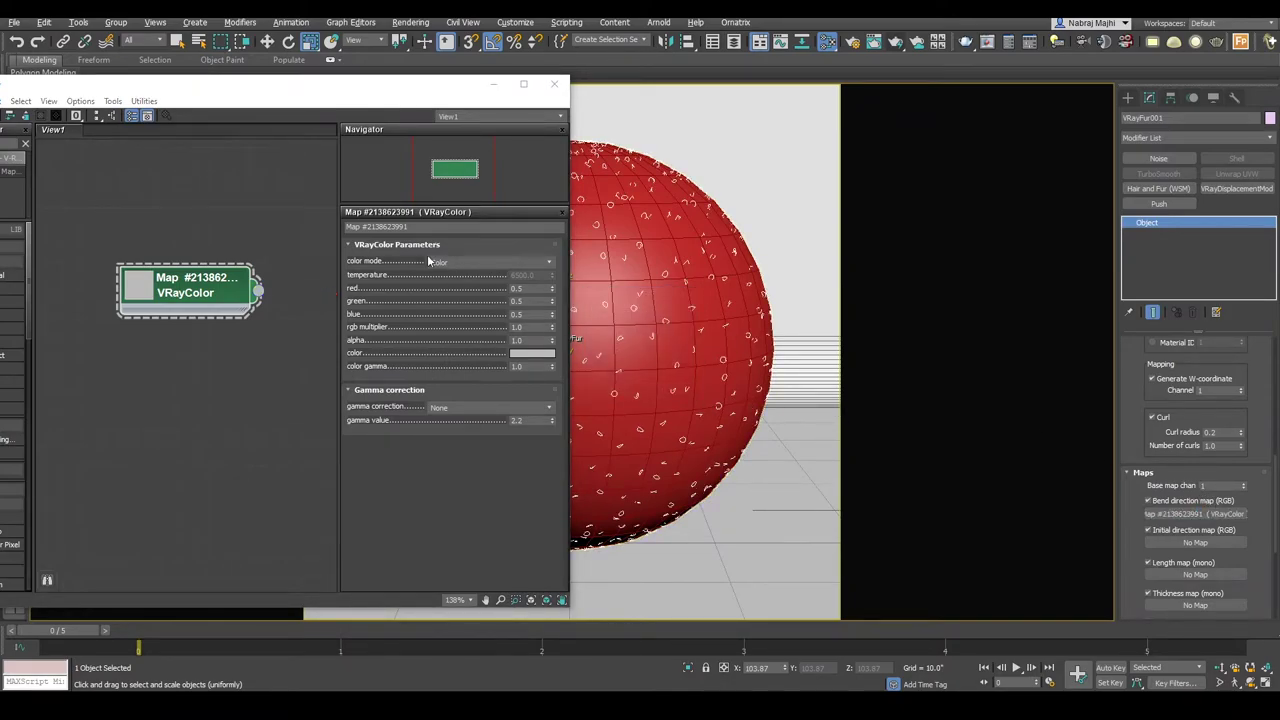
{"action": "left_click_drag", "start_coordinate": [370, 87], "coordinate": [302, 85]}
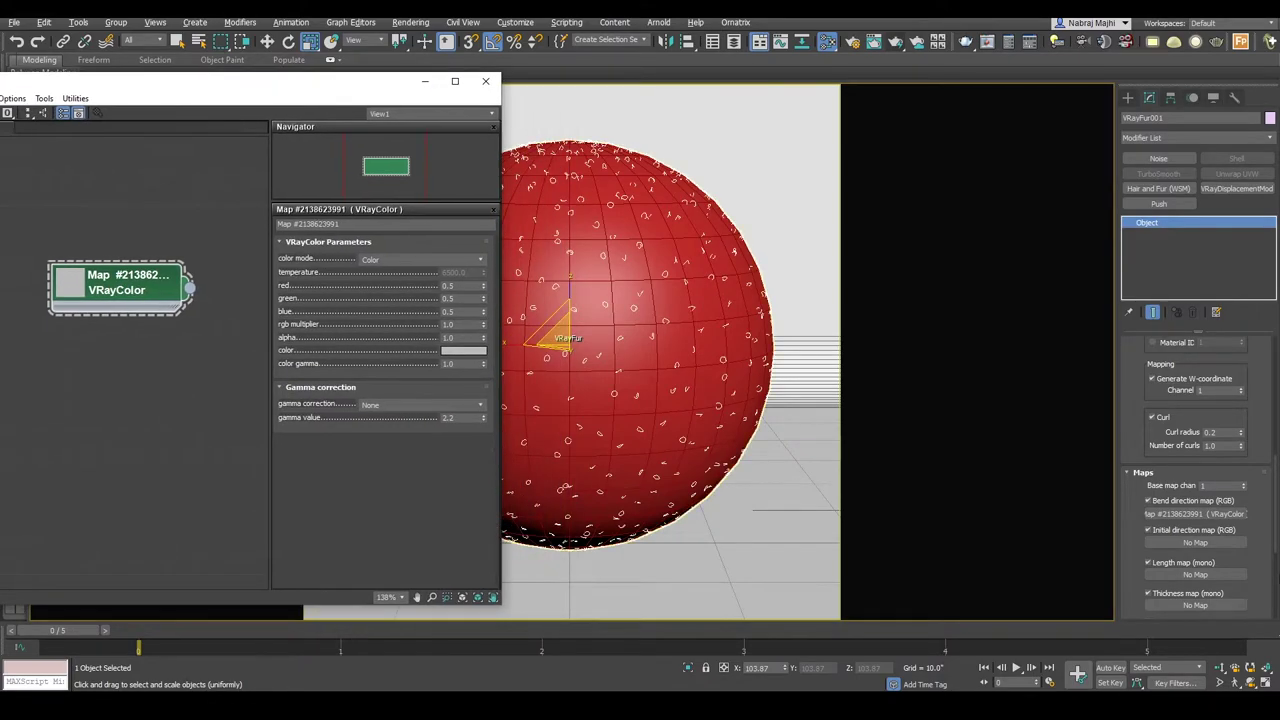
{"action": "left_click", "coordinate": [1149, 505]}
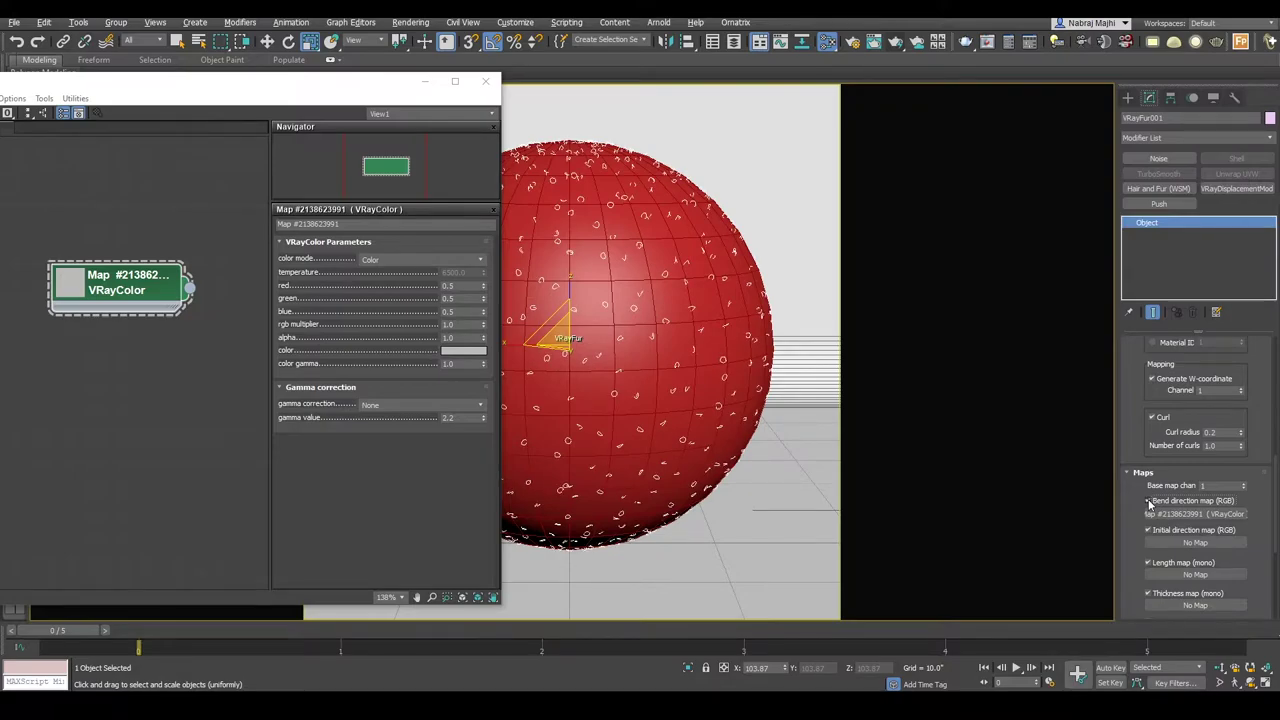
{"action": "left_click", "coordinate": [463, 350]}
{"action": "left_click_drag", "start_coordinate": [423, 58], "coordinate": [218, 93]}
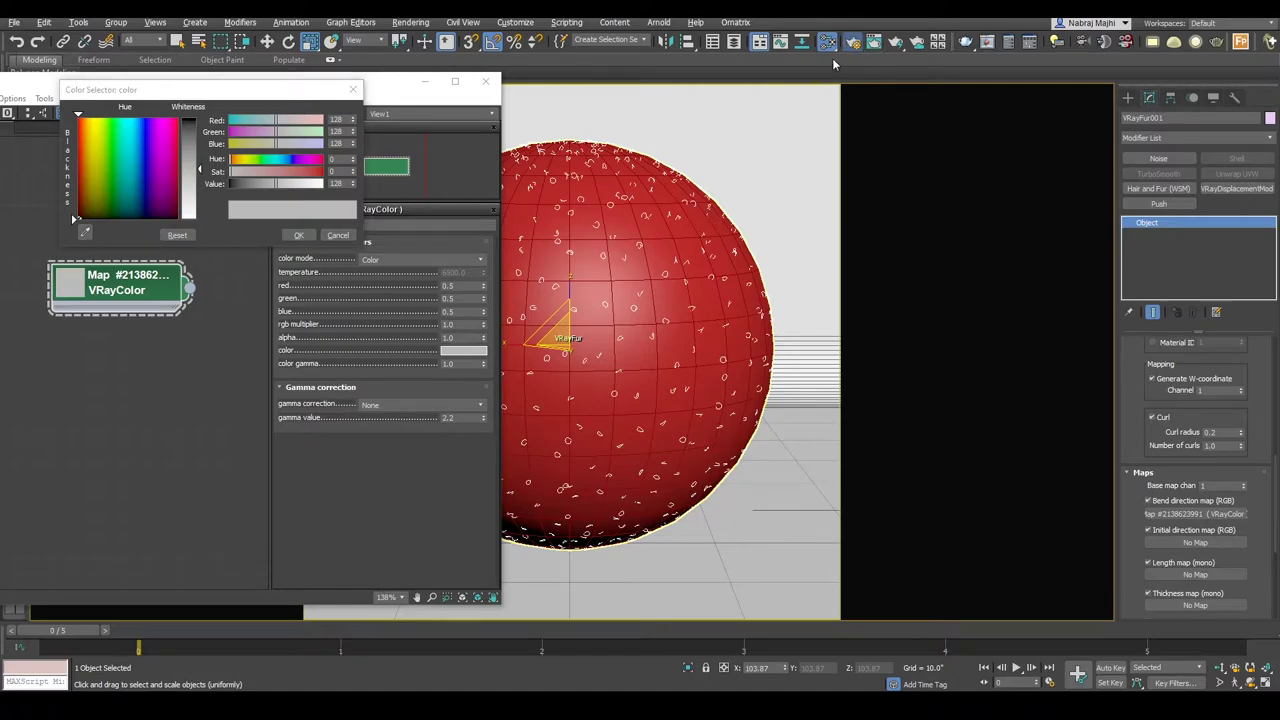
- Show the last V-Ray frame buffer from Render Setup's V-Ray Frame buffer rollout
{"action": "left_click", "coordinate": [965, 41]}
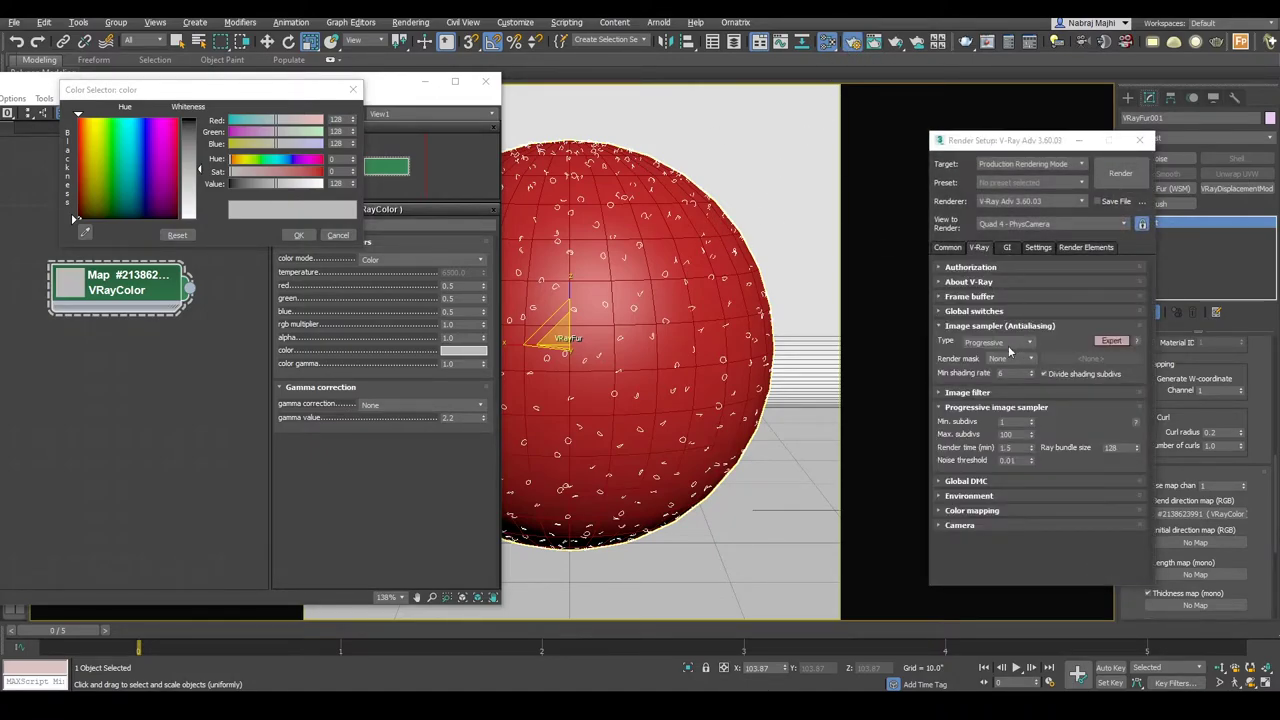
{"action": "left_click", "coordinate": [946, 249]}
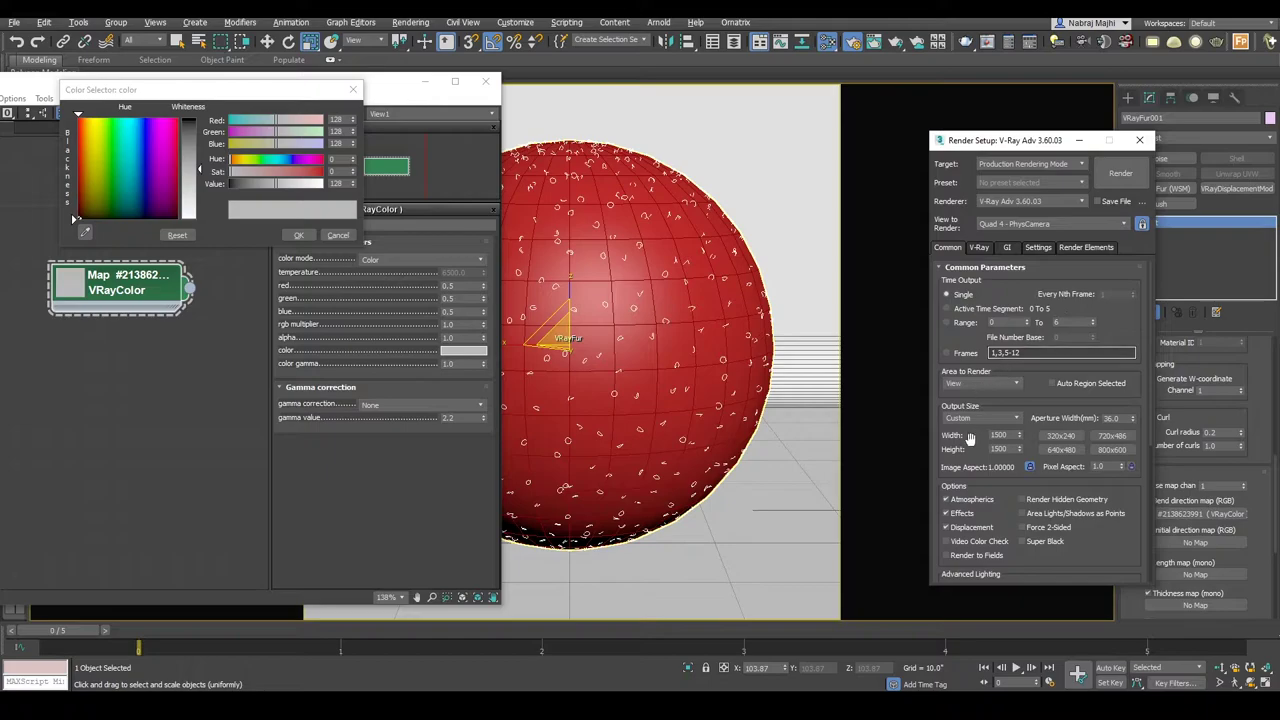
{"action": "scroll", "coordinate": [995, 483], "scroll_direction": "down", "scroll_amount": 3}
{"action": "left_click", "coordinate": [979, 247]}
{"action": "left_click", "coordinate": [970, 296]}
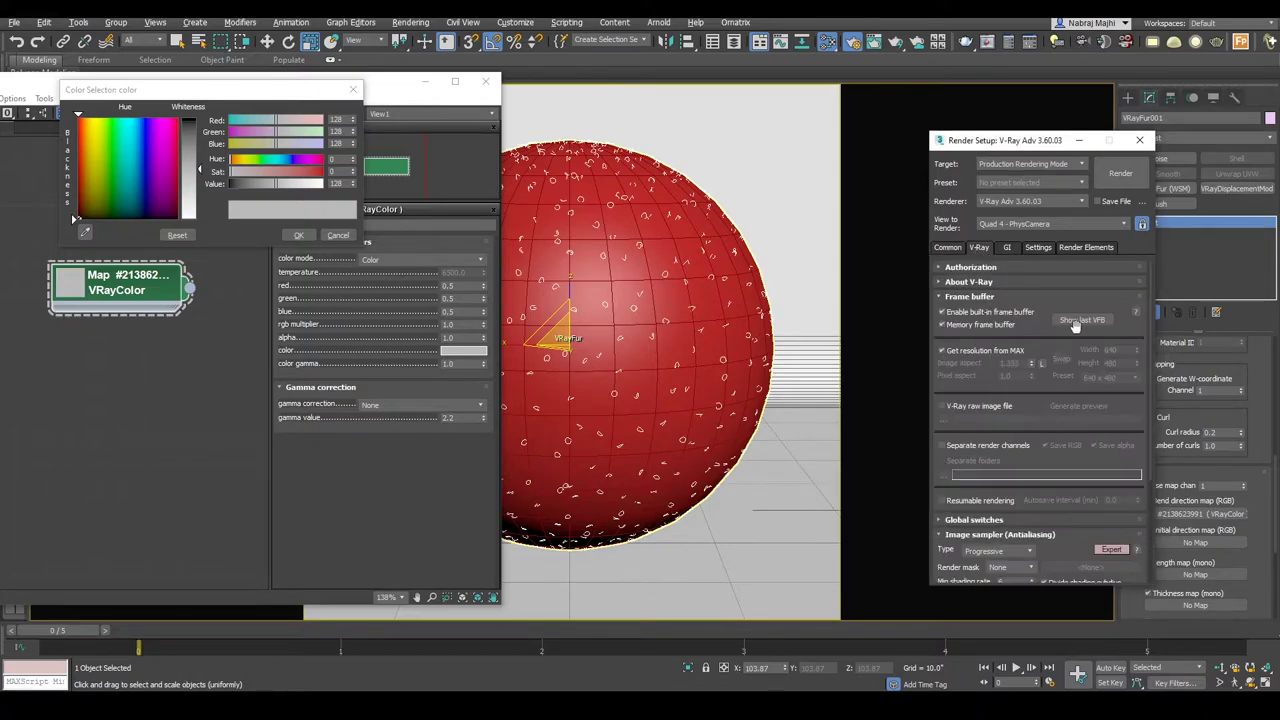
{"action": "left_click", "coordinate": [1085, 320]}
{"action": "left_click", "coordinate": [1139, 140]}
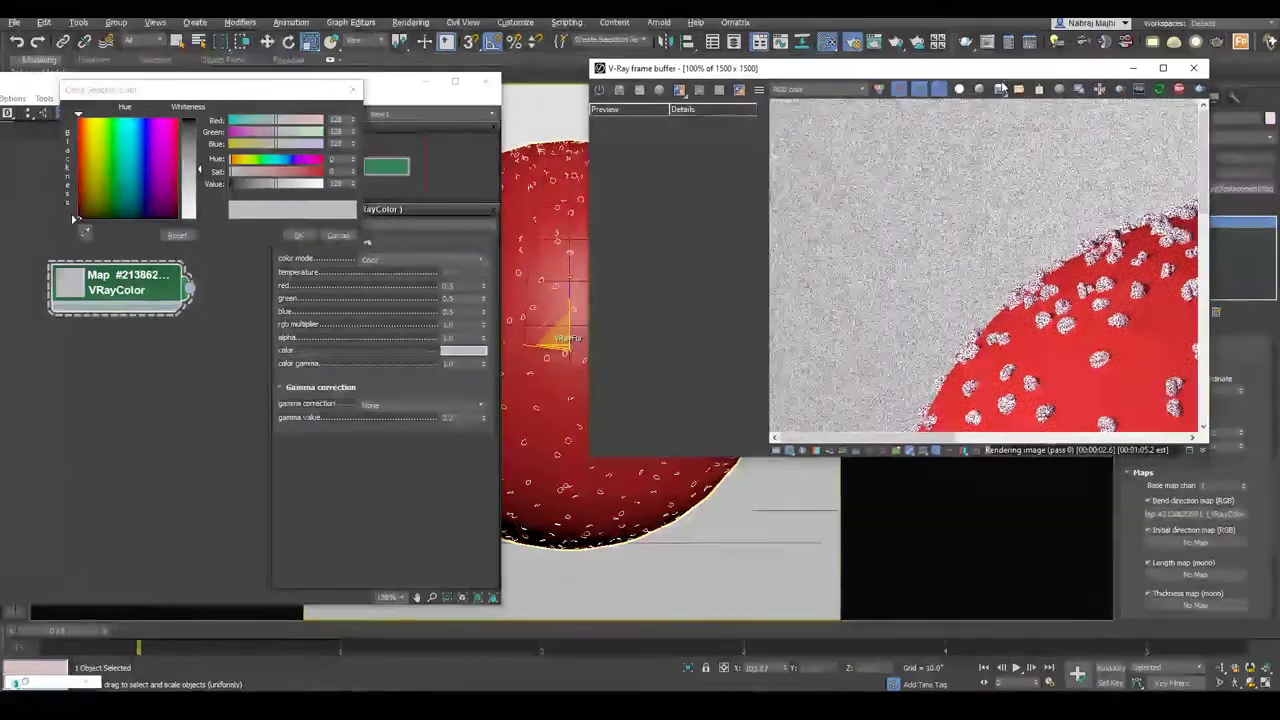
- Reposition the V-Ray frame buffer window beside the viewport
{"action": "scroll", "coordinate": [1026, 313], "scroll_direction": "down", "scroll_amount": 3}
{"action": "scroll", "coordinate": [1024, 271], "scroll_direction": "up", "scroll_amount": 2}
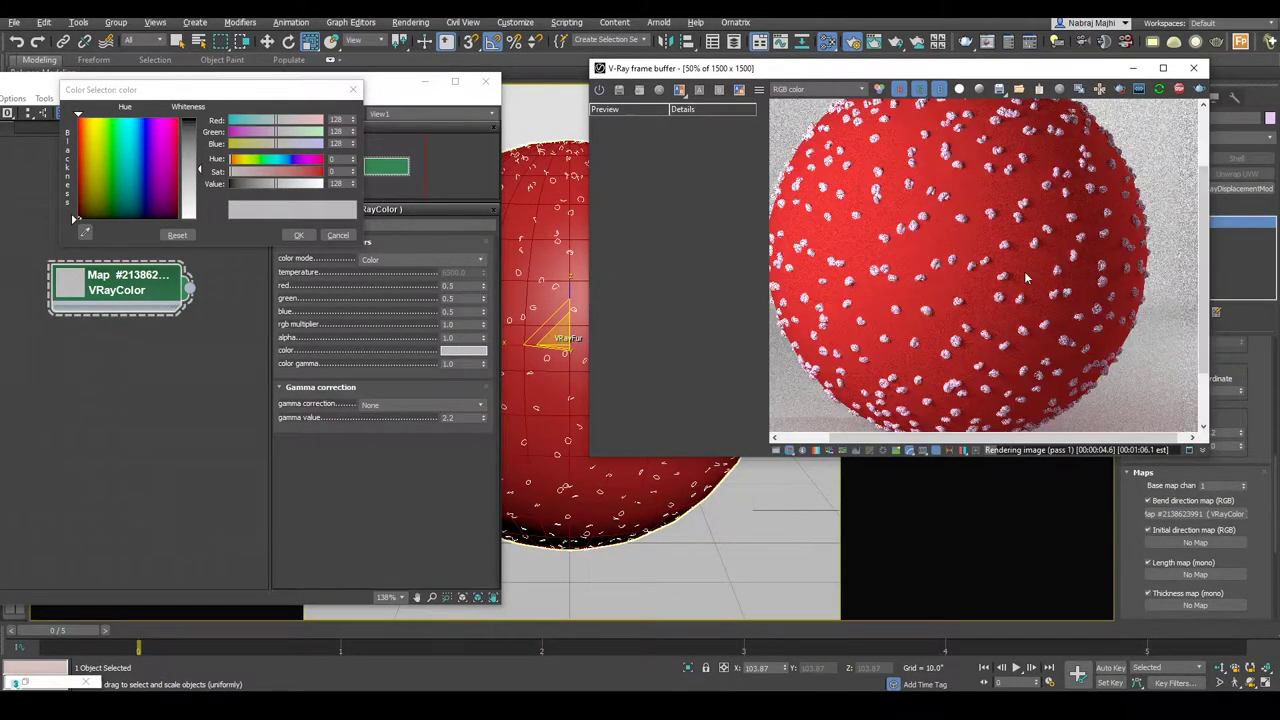
{"action": "scroll", "coordinate": [999, 254], "scroll_direction": "down", "scroll_amount": 1}
{"action": "mouse_move", "coordinate": [895, 71]}
{"action": "left_mouse_down"}
{"action": "mouse_move", "coordinate": [1003, 67]}
{"action": "mouse_move", "coordinate": [920, 68]}
{"action": "left_mouse_up"}
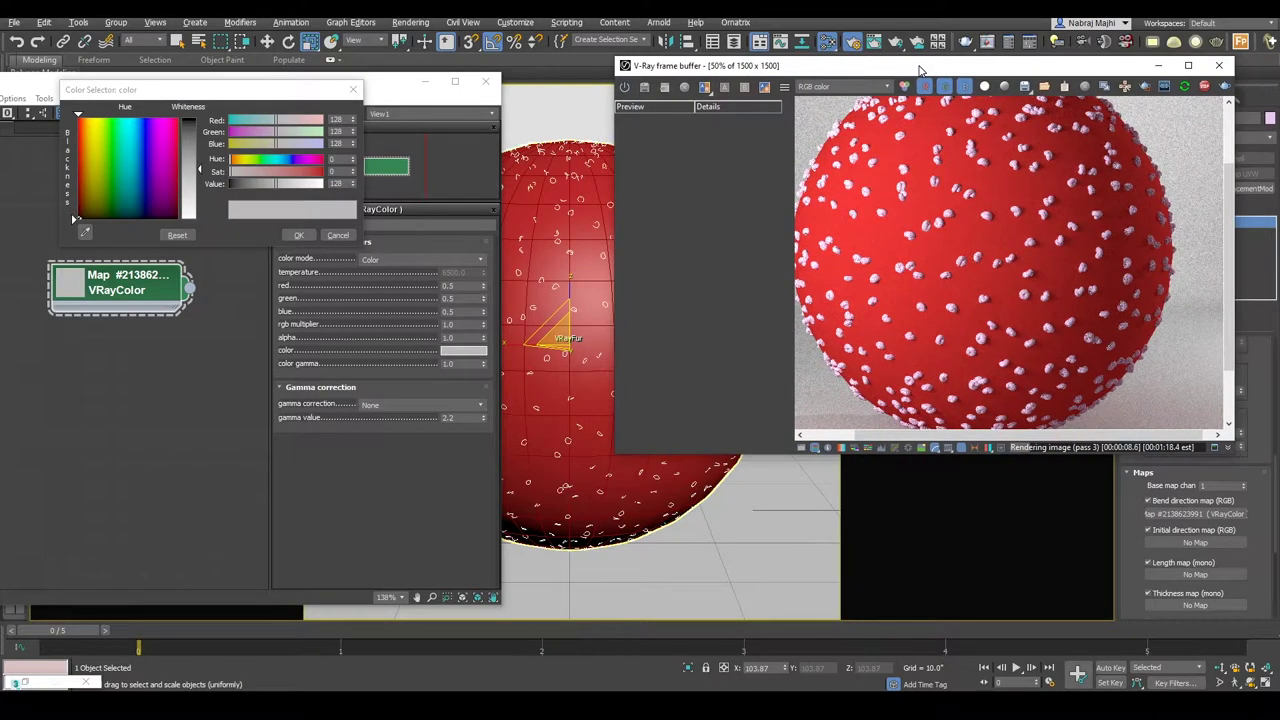
{"action": "left_click_drag", "start_coordinate": [1002, 71], "coordinate": [896, 154]}
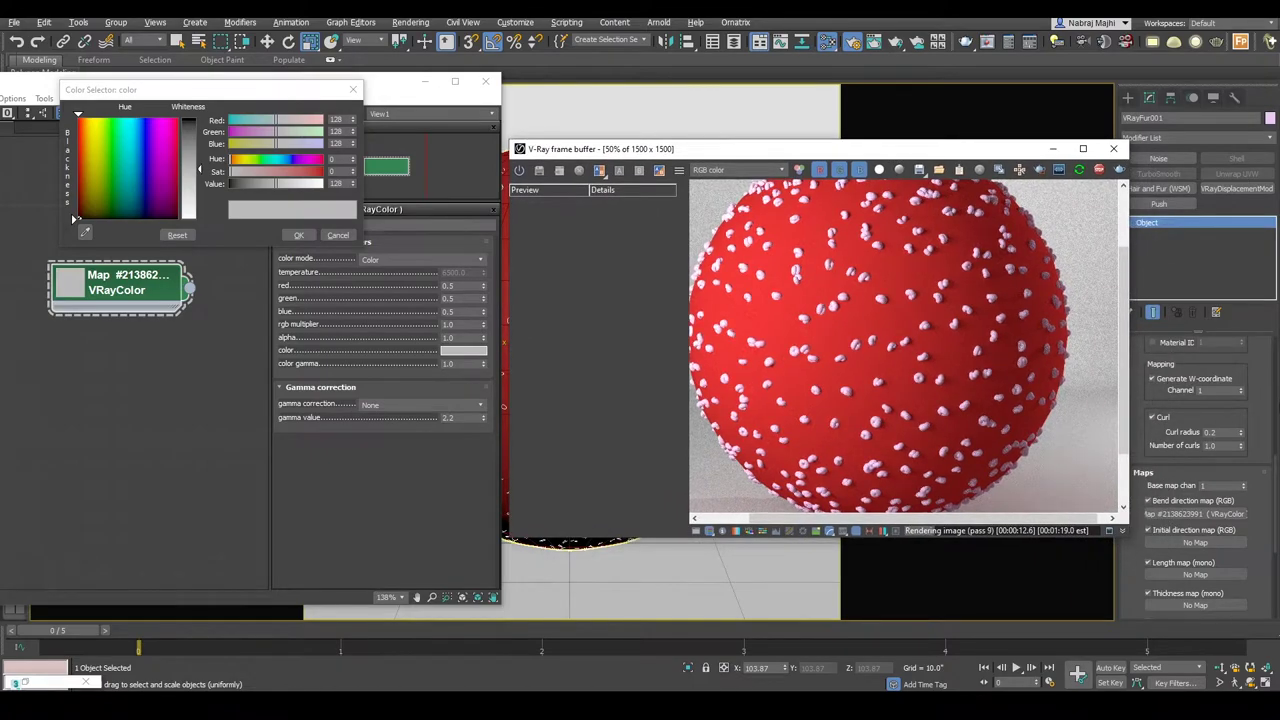
- Enable region render over the sphere's middle and select the fur Thickness field
{"action": "scroll", "coordinate": [1190, 470], "scroll_direction": "up", "scroll_amount": 10}
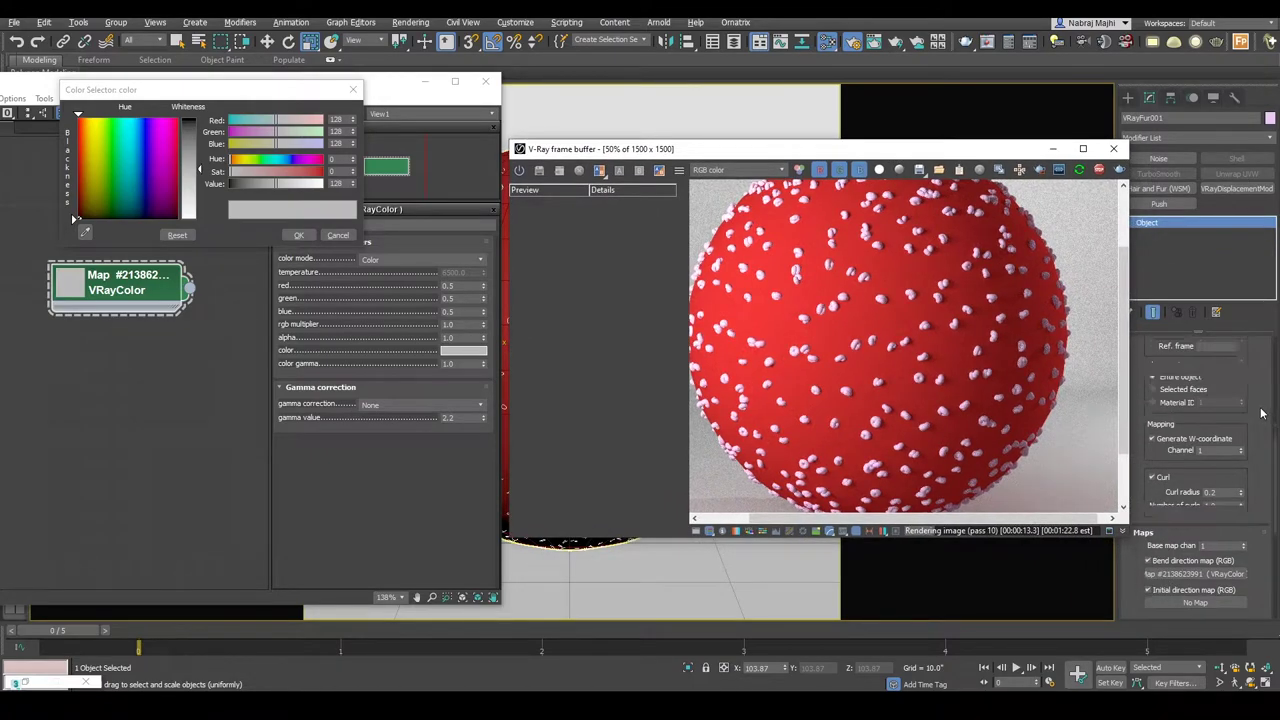
{"action": "left_click", "coordinate": [1039, 169]}
{"action": "left_click_drag", "start_coordinate": [1105, 190], "coordinate": [968, 378]}
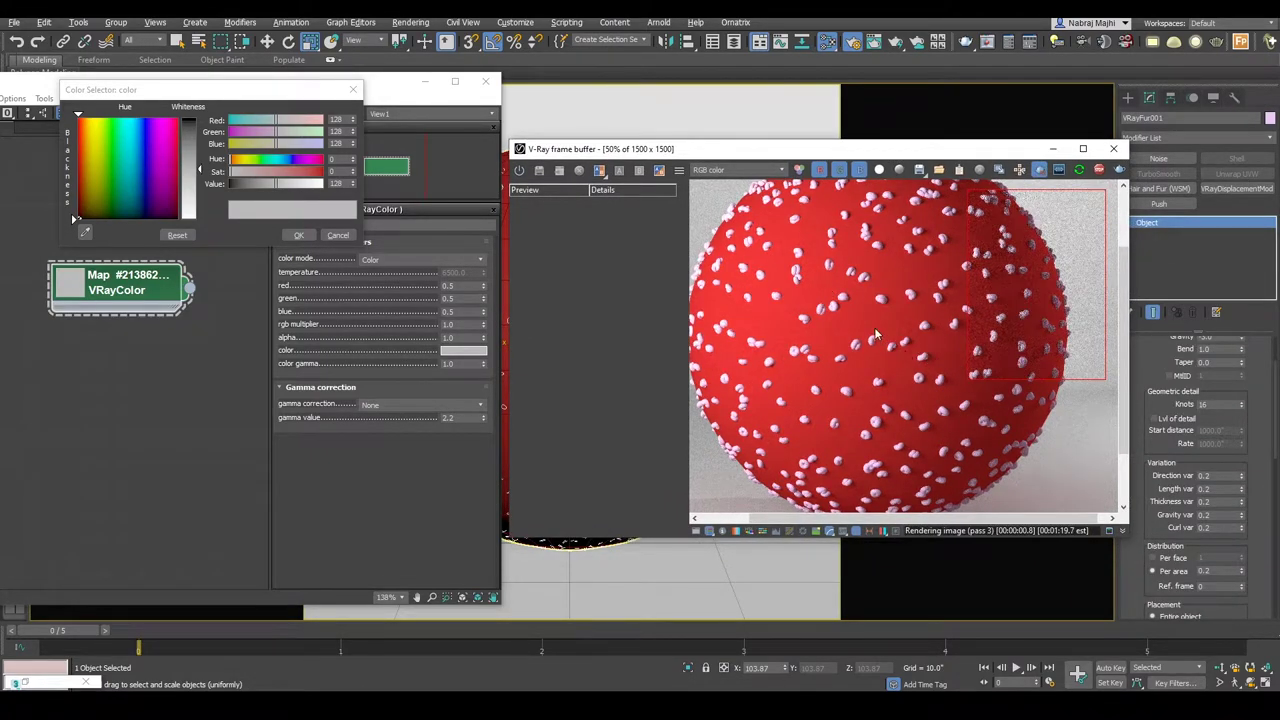
{"action": "left_click_drag", "start_coordinate": [818, 270], "coordinate": [1008, 456]}
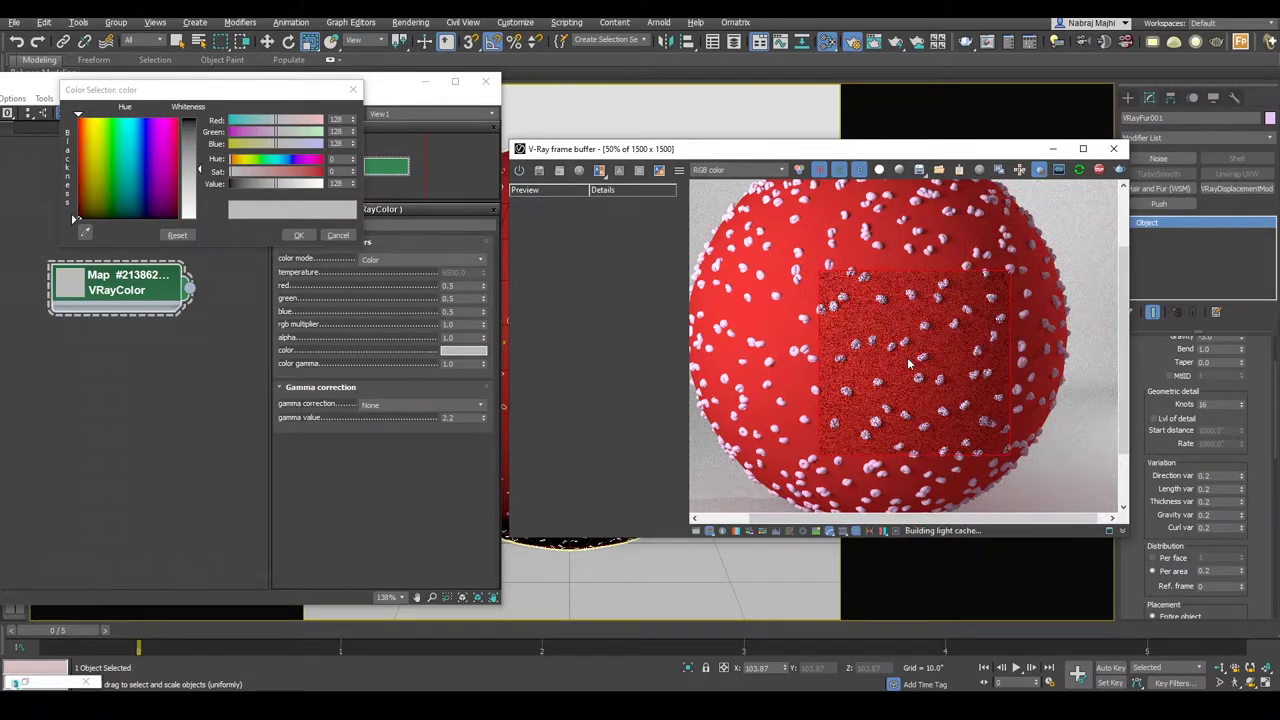
{"action": "scroll", "coordinate": [1226, 405], "scroll_direction": "up", "scroll_amount": 3}
{"action": "left_click", "coordinate": [1222, 403]}
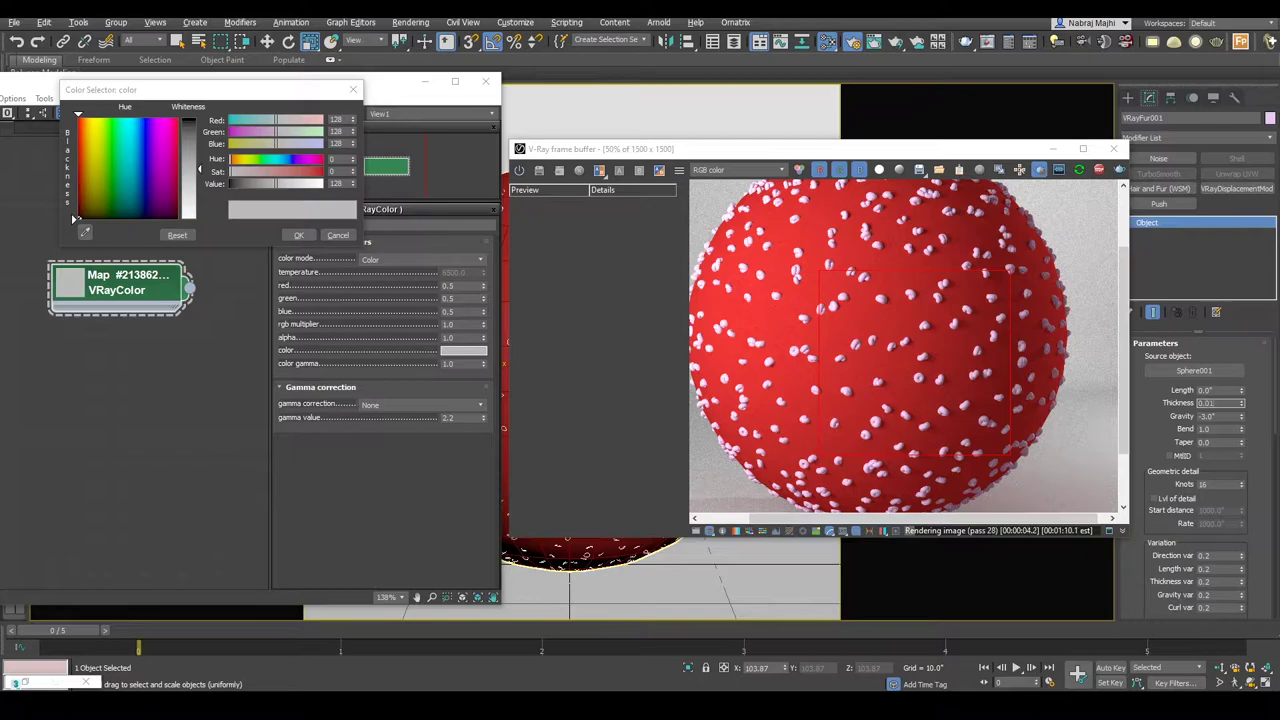
- Commit a fur thickness of 0.05
{"action": "key", "text": "Return"}
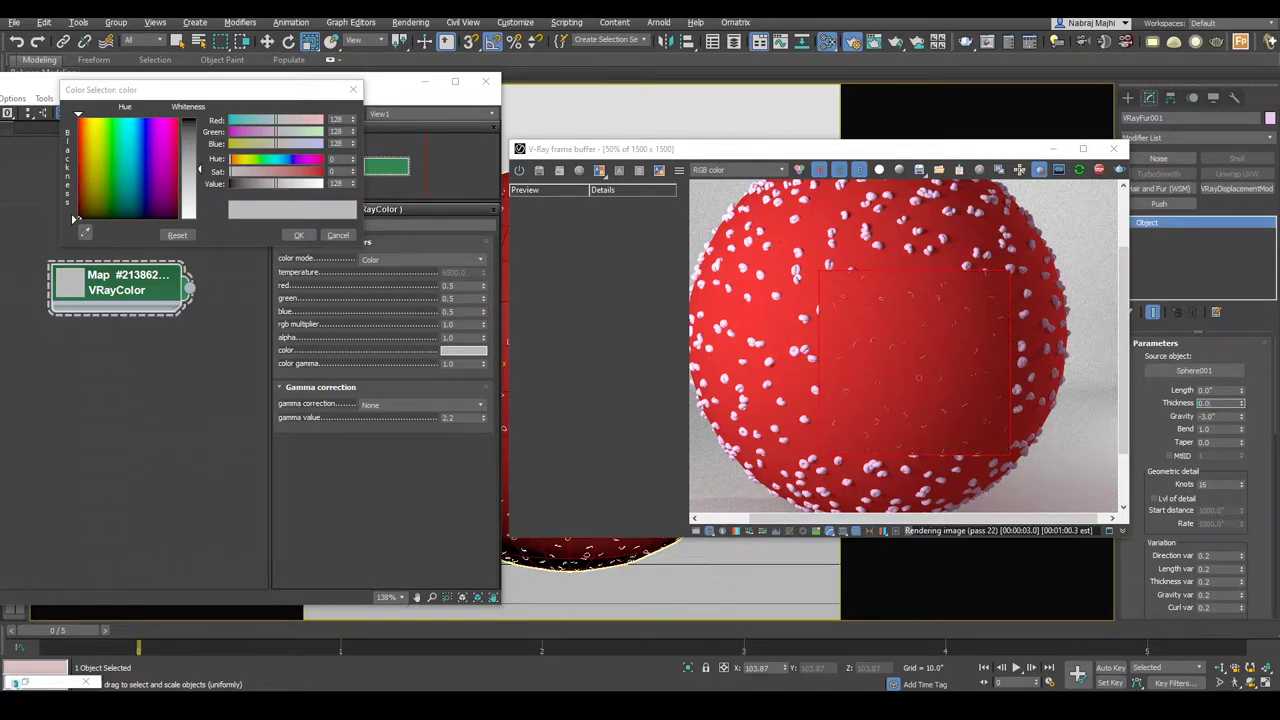
{"action": "key", "text": "Return"}
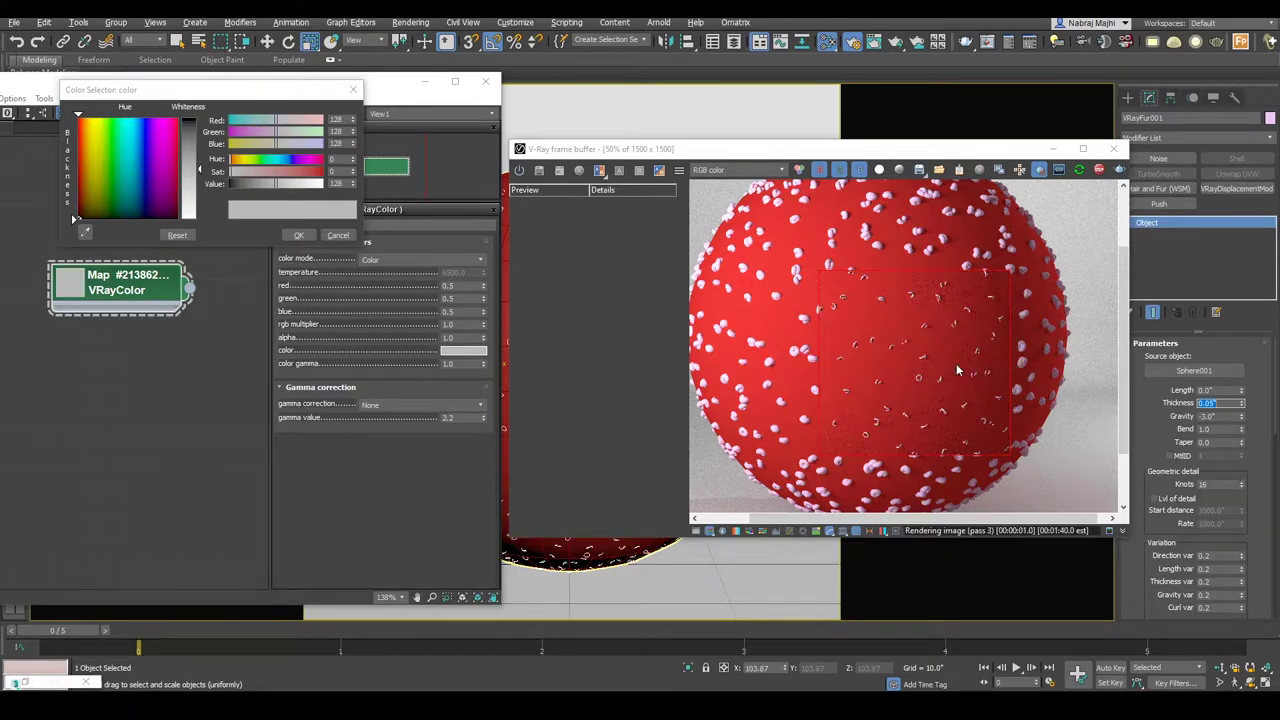
{"action": "scroll", "coordinate": [899, 353], "scroll_direction": "down", "scroll_amount": 1}
- Redraw the render region around the sphere's centre and select the Per area density field
{"action": "left_click_drag", "start_coordinate": [796, 237], "coordinate": [1032, 463]}
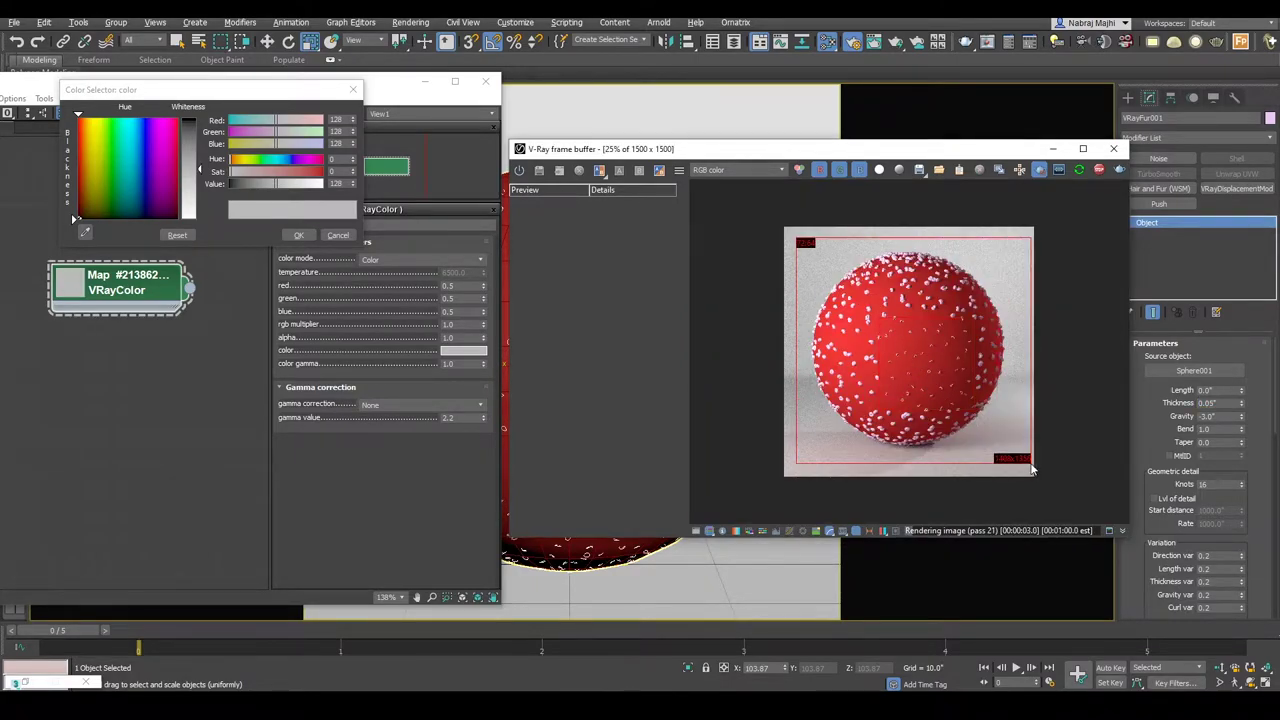
{"action": "scroll", "coordinate": [918, 375], "scroll_direction": "up", "scroll_amount": 1}
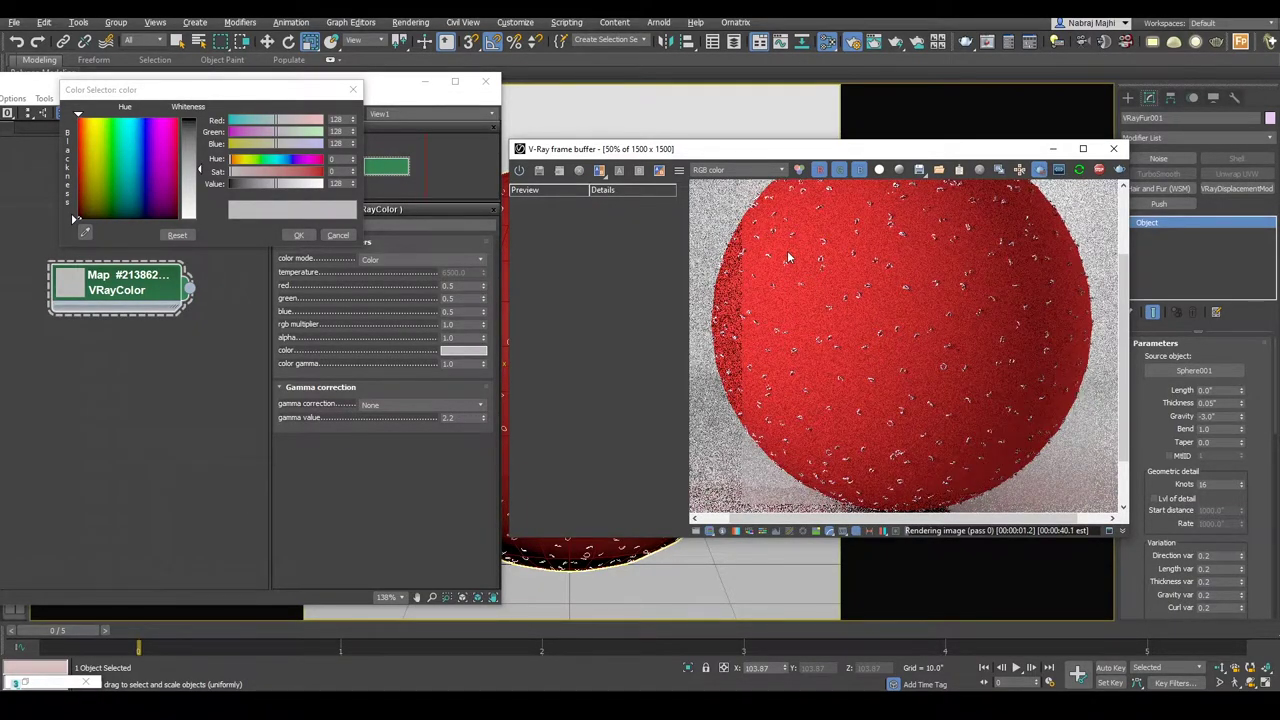
{"action": "left_click_drag", "start_coordinate": [787, 250], "coordinate": [986, 408]}
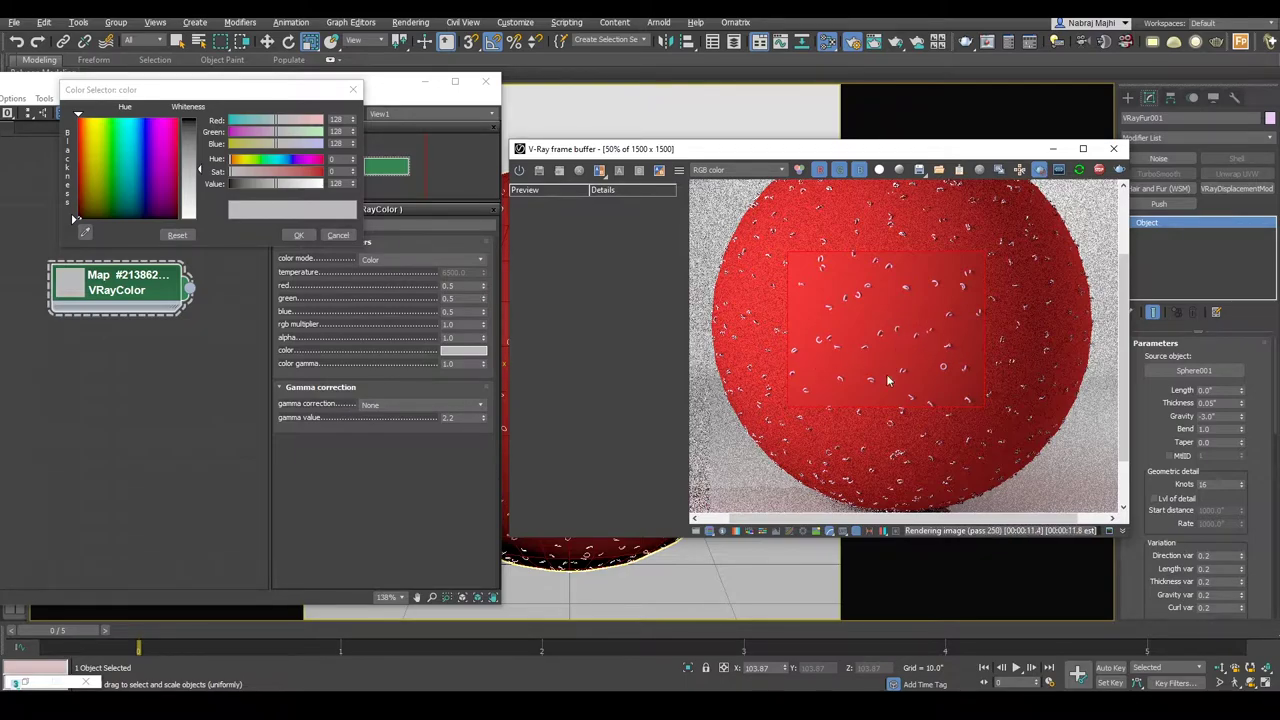
{"action": "scroll", "coordinate": [1246, 545], "scroll_direction": "down", "scroll_amount": 5}
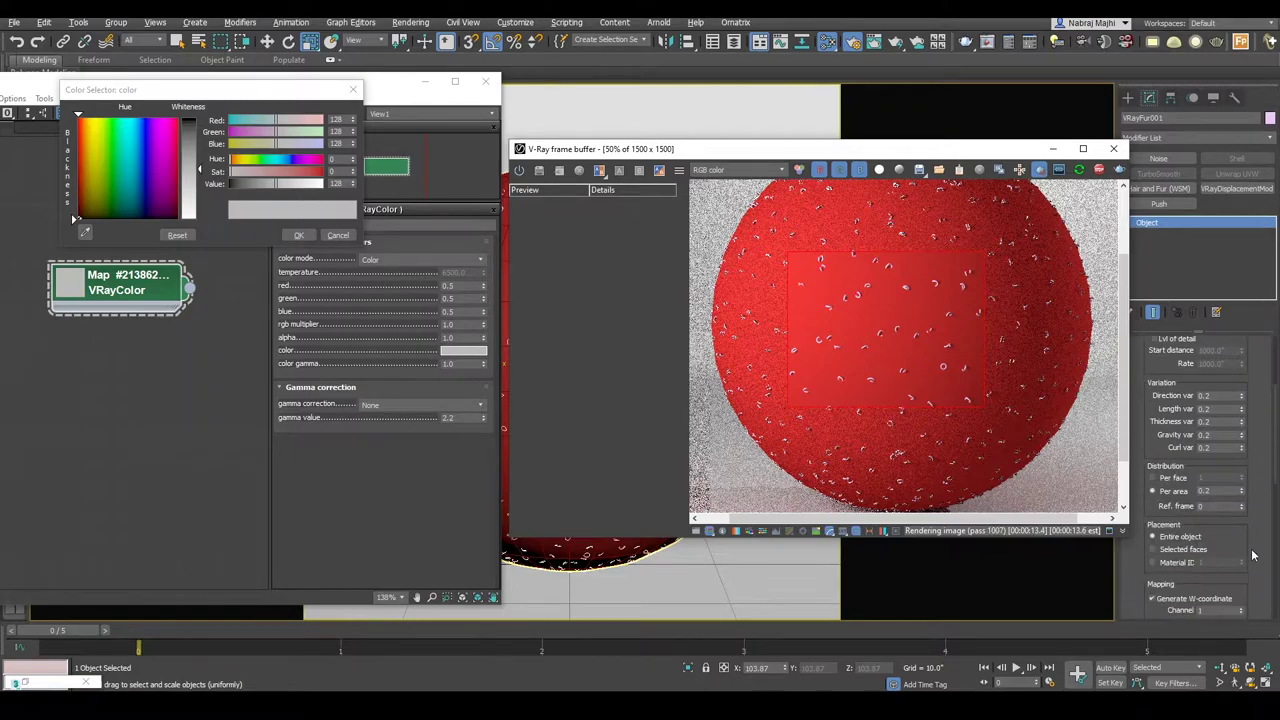
{"action": "left_click", "coordinate": [1220, 470]}
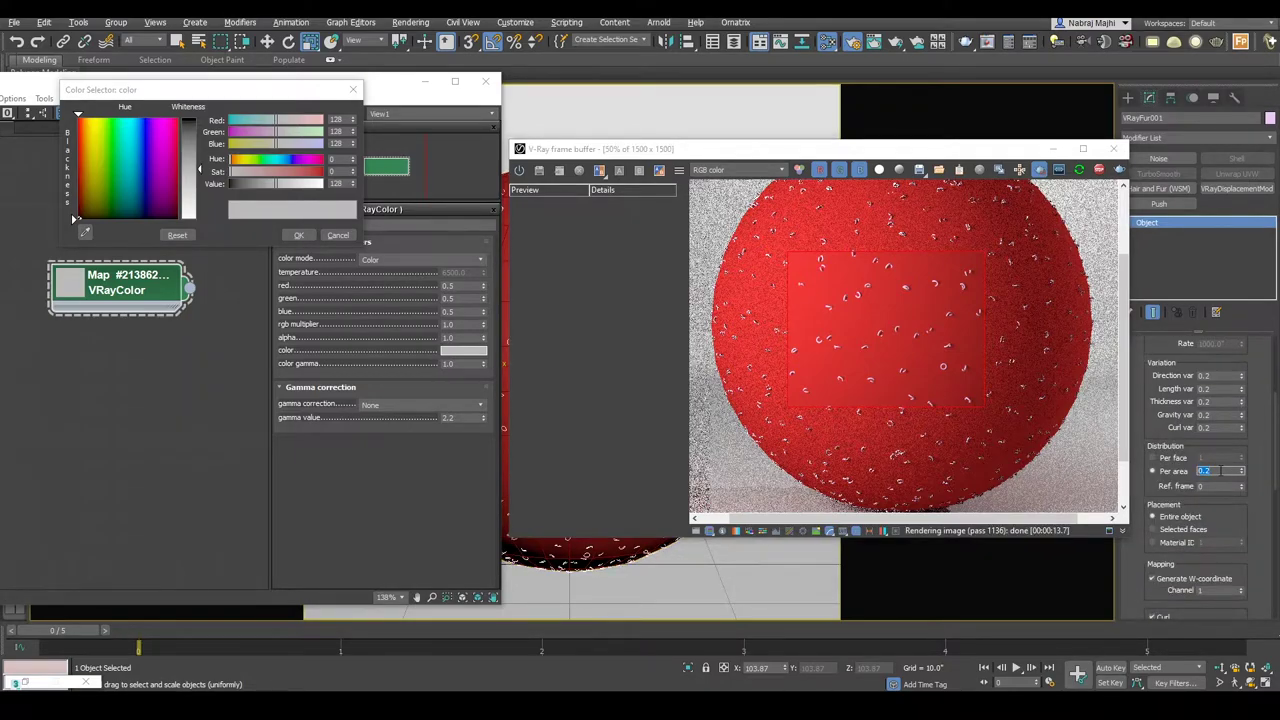
- Set the fur Per area density to 10 and rearrange the frame buffer and colour picker windows
{"action": "type", "text": "10"}
{"action": "key", "text": "Return"}
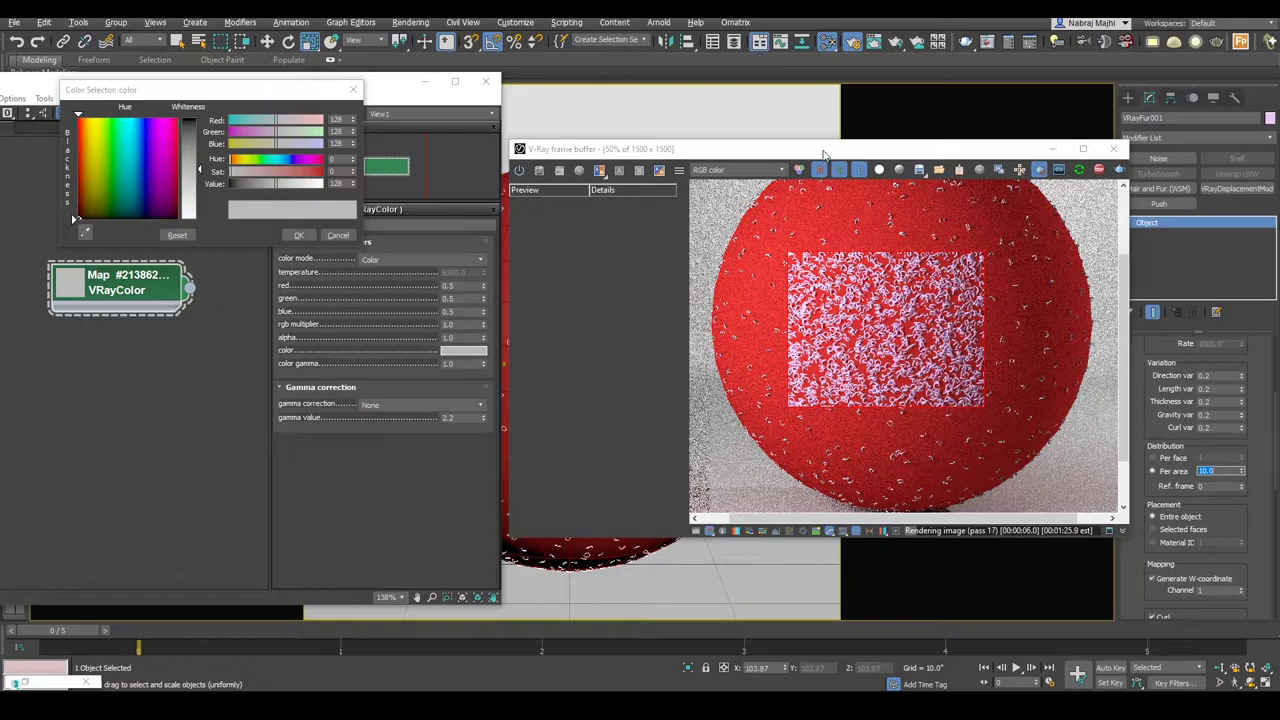
{"action": "left_click_drag", "start_coordinate": [629, 151], "coordinate": [681, 54]}
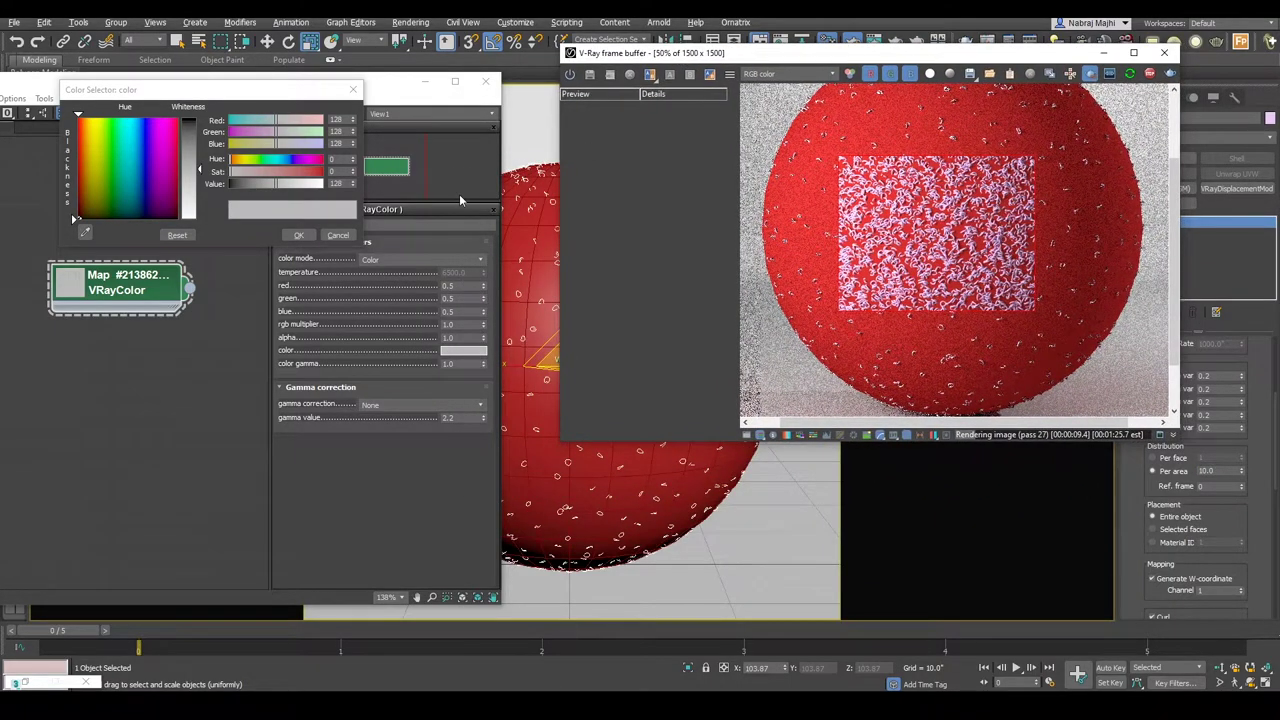
{"action": "left_click_drag", "start_coordinate": [213, 94], "coordinate": [211, 89]}
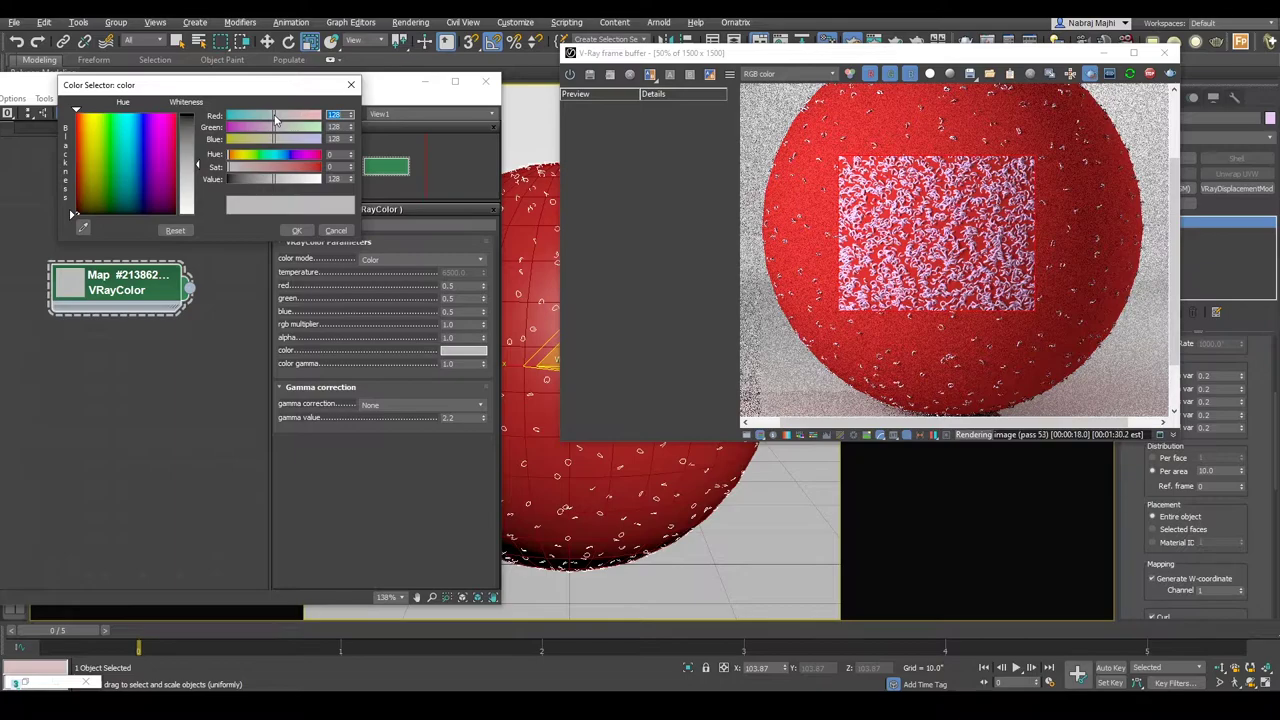
- Raise the VRayColor red to 255 so the fur colour becomes pink (255, 128, 128)
{"action": "left_click_drag", "start_coordinate": [277, 119], "coordinate": [324, 119]}
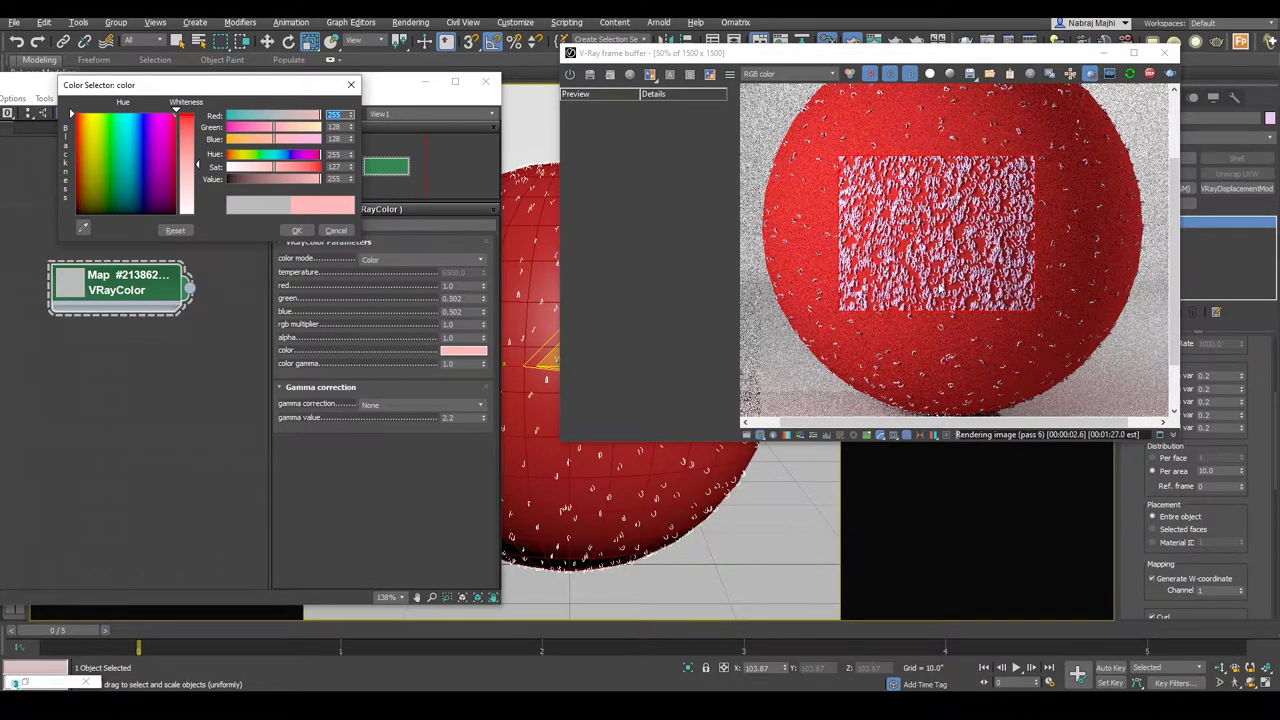
{"action": "scroll", "coordinate": [943, 222], "scroll_direction": "up", "scroll_amount": 2}
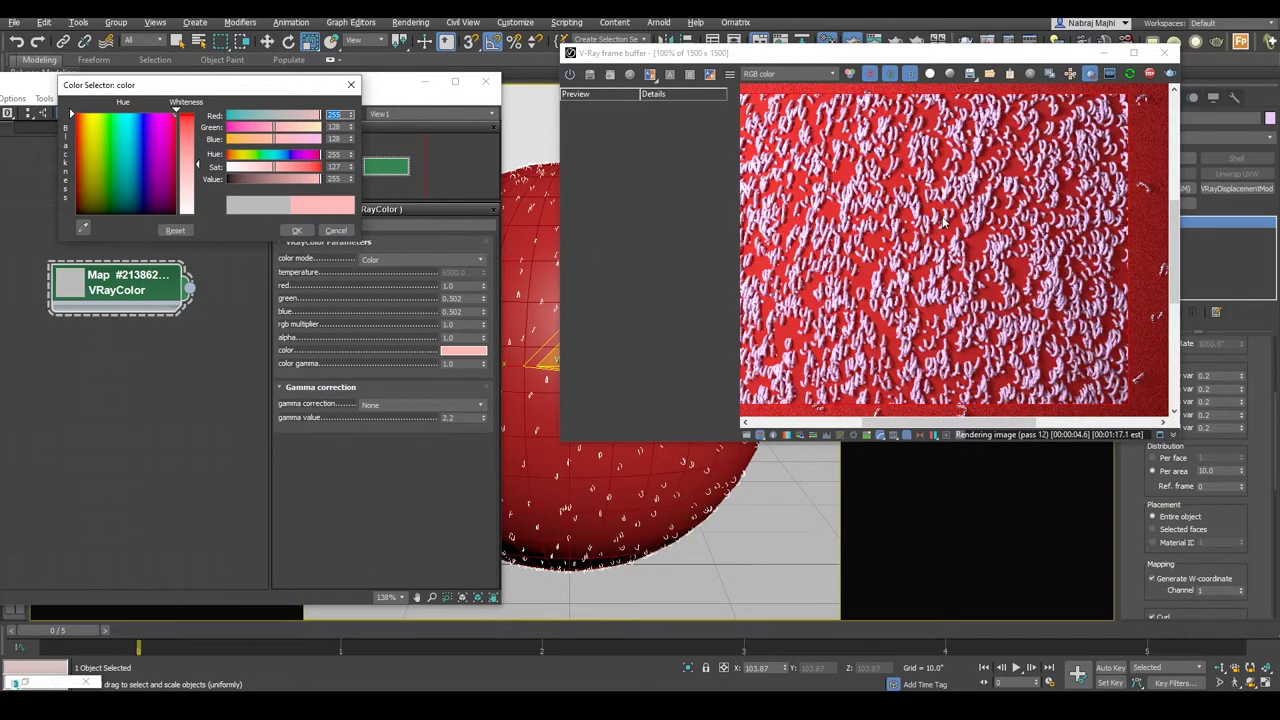
{"action": "scroll", "coordinate": [1022, 298], "scroll_direction": "down", "scroll_amount": 2}
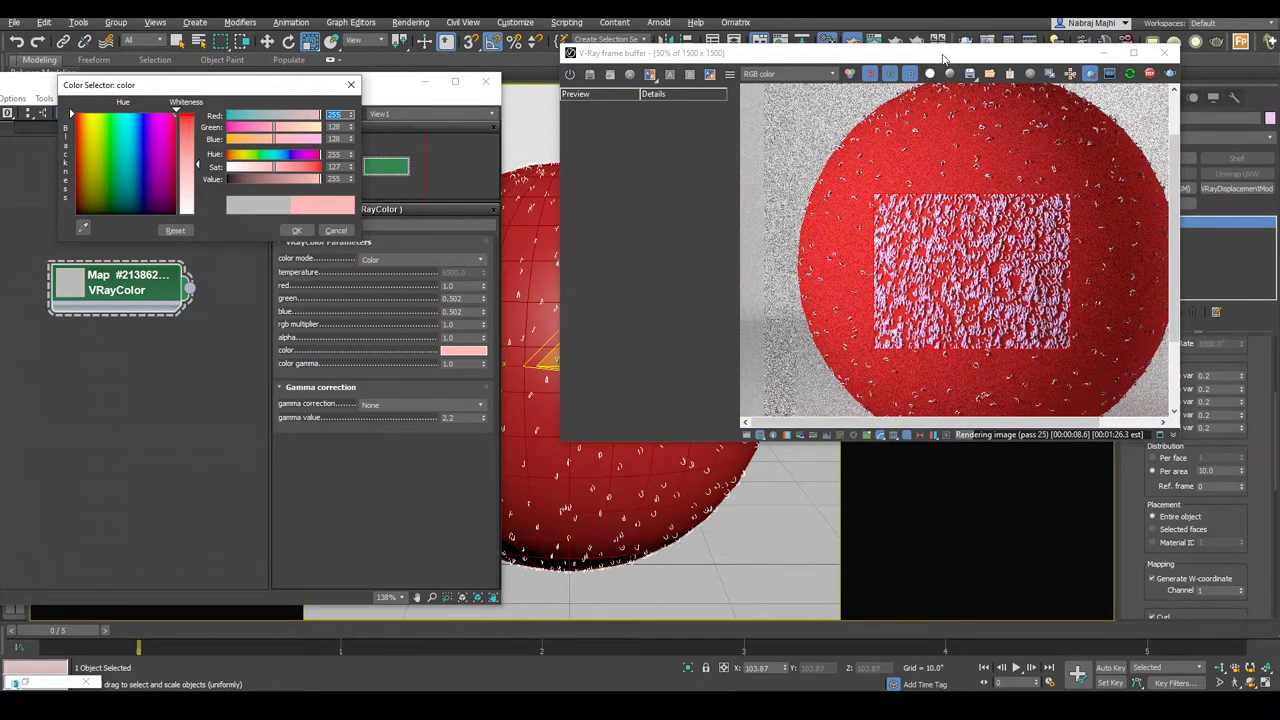
- Set the fur's Direction variation to 0
{"action": "left_click_drag", "start_coordinate": [943, 59], "coordinate": [867, 62]}
{"action": "scroll", "coordinate": [1246, 410], "scroll_direction": "up", "scroll_amount": 2}
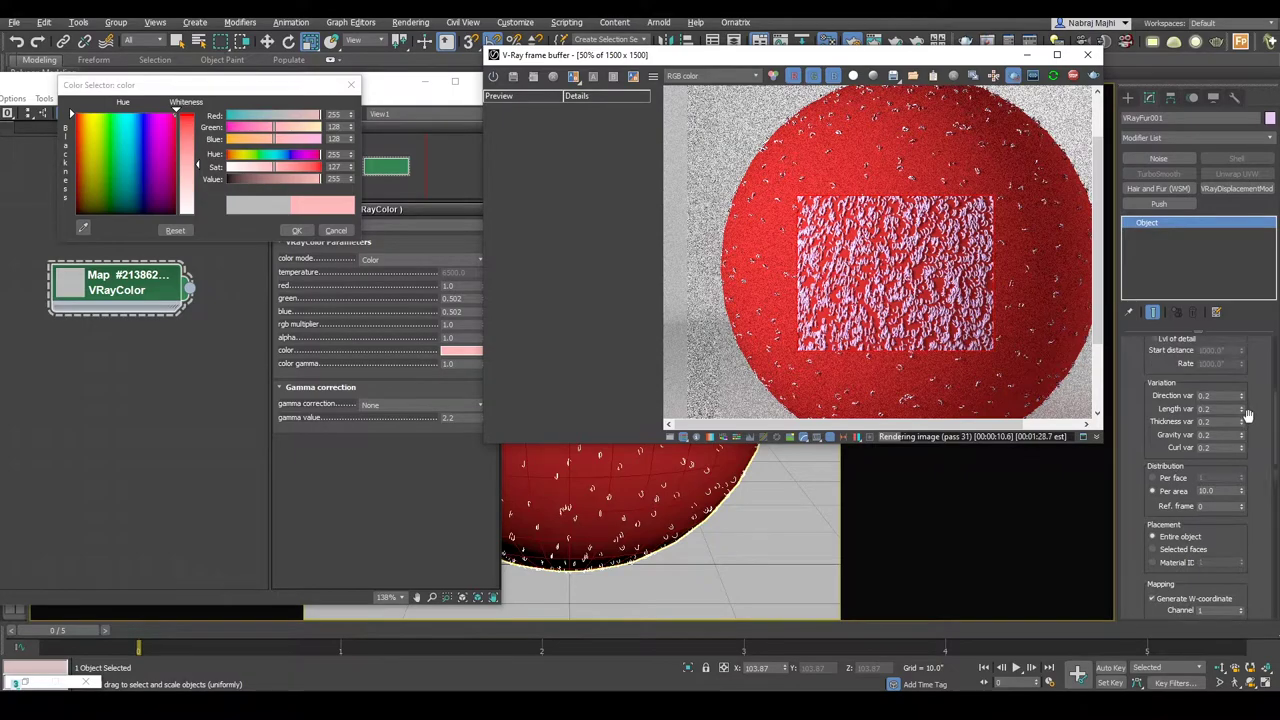
{"action": "double_click", "coordinate": [1222, 415]}
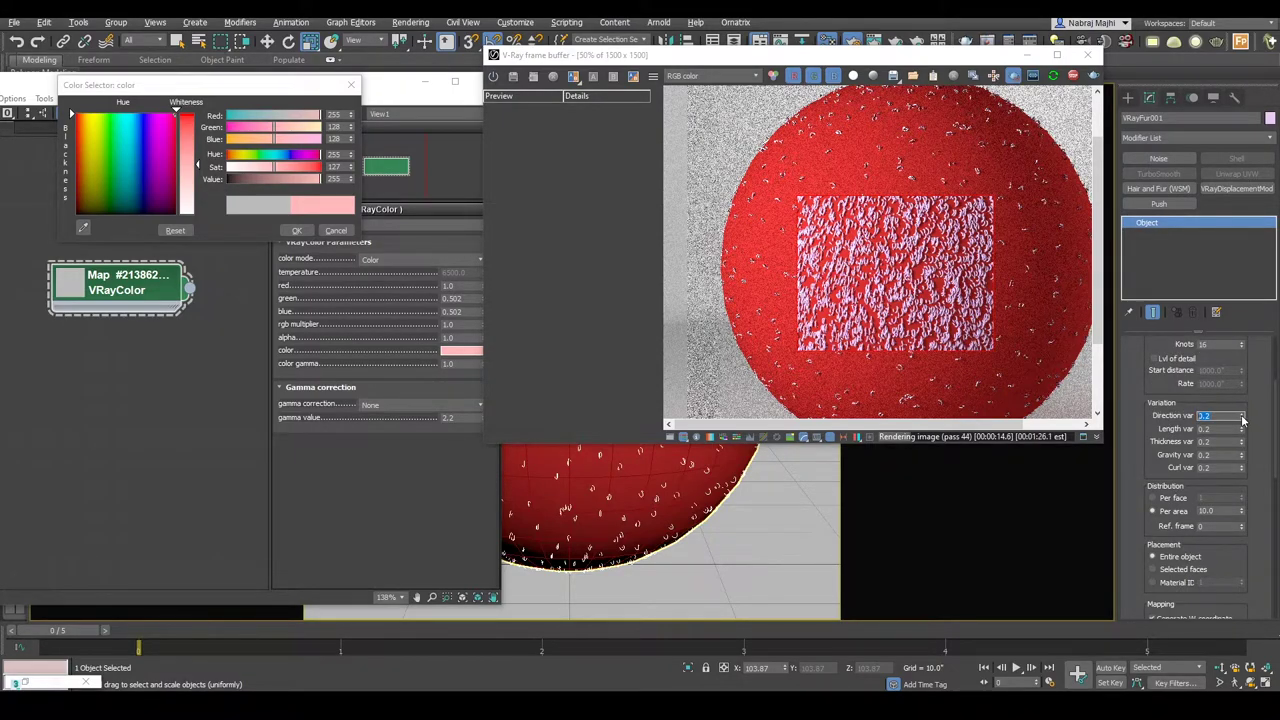
{"action": "type", "text": "0"}
{"action": "key", "text": "Return"}
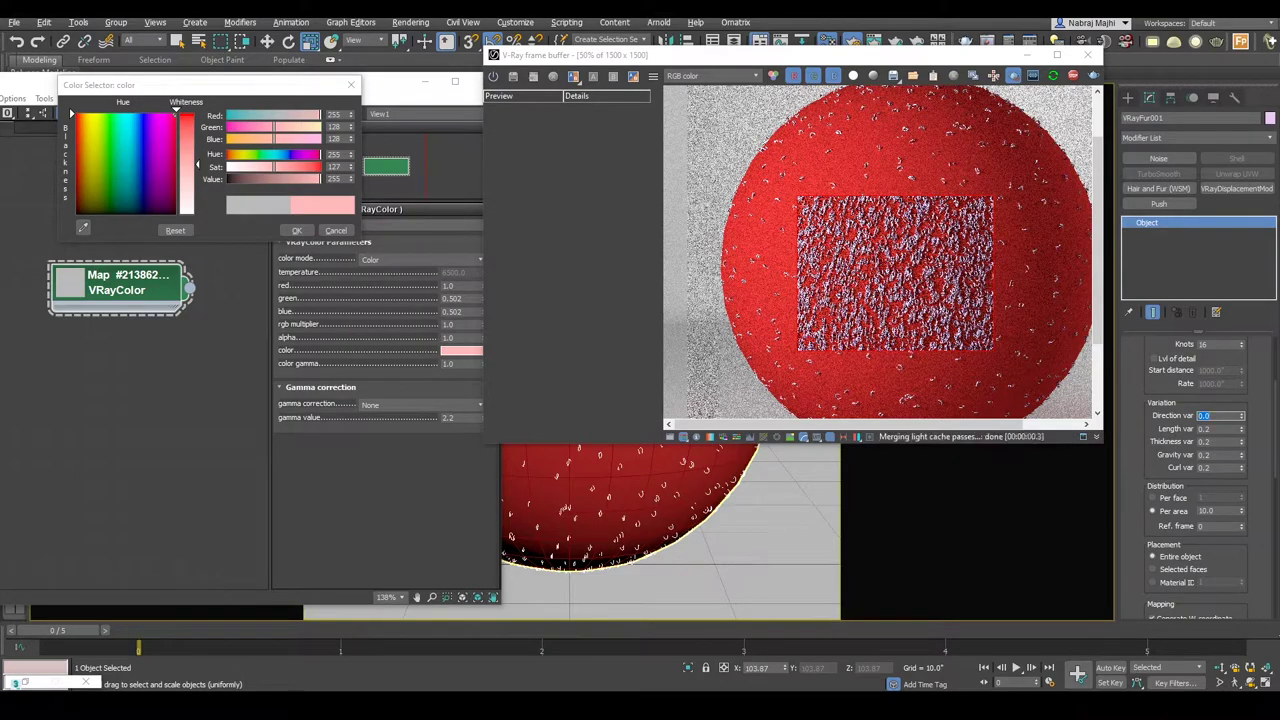
- Zero the Curl variation and Gravity variation spinners
{"action": "scroll", "coordinate": [968, 298], "scroll_direction": "up", "scroll_amount": 2}
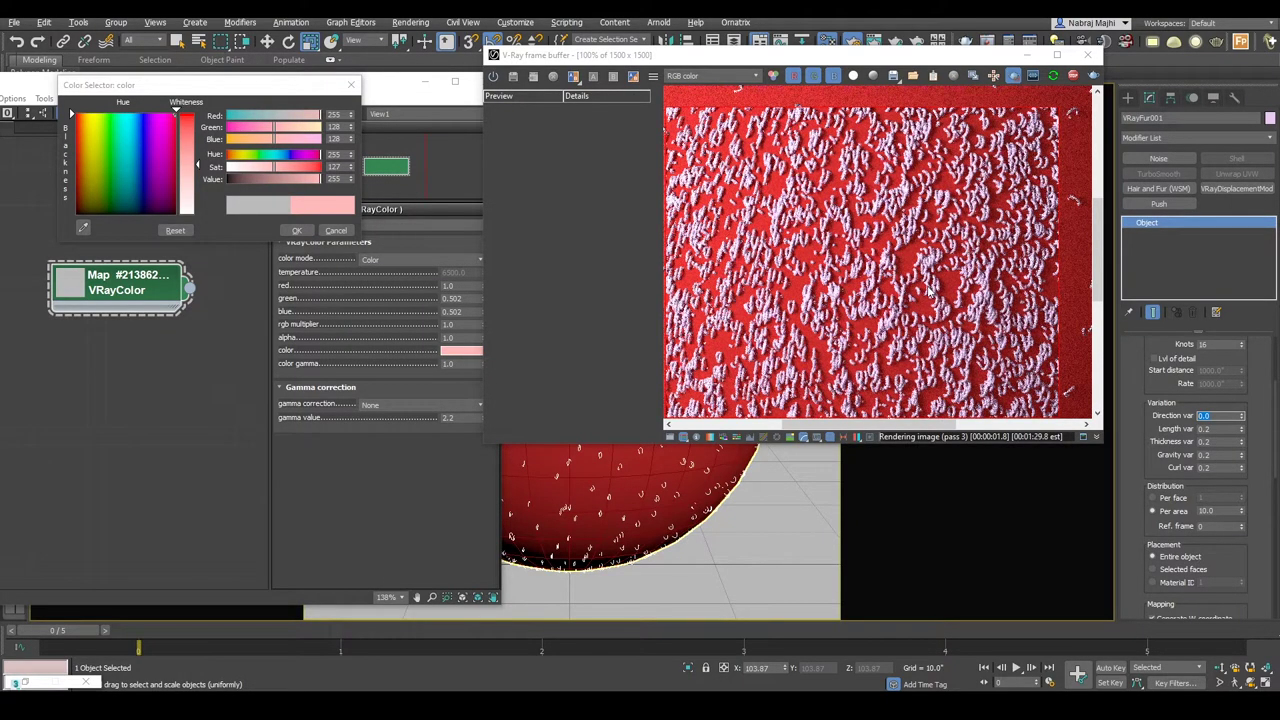
{"action": "right_click", "coordinate": [1242, 468]}
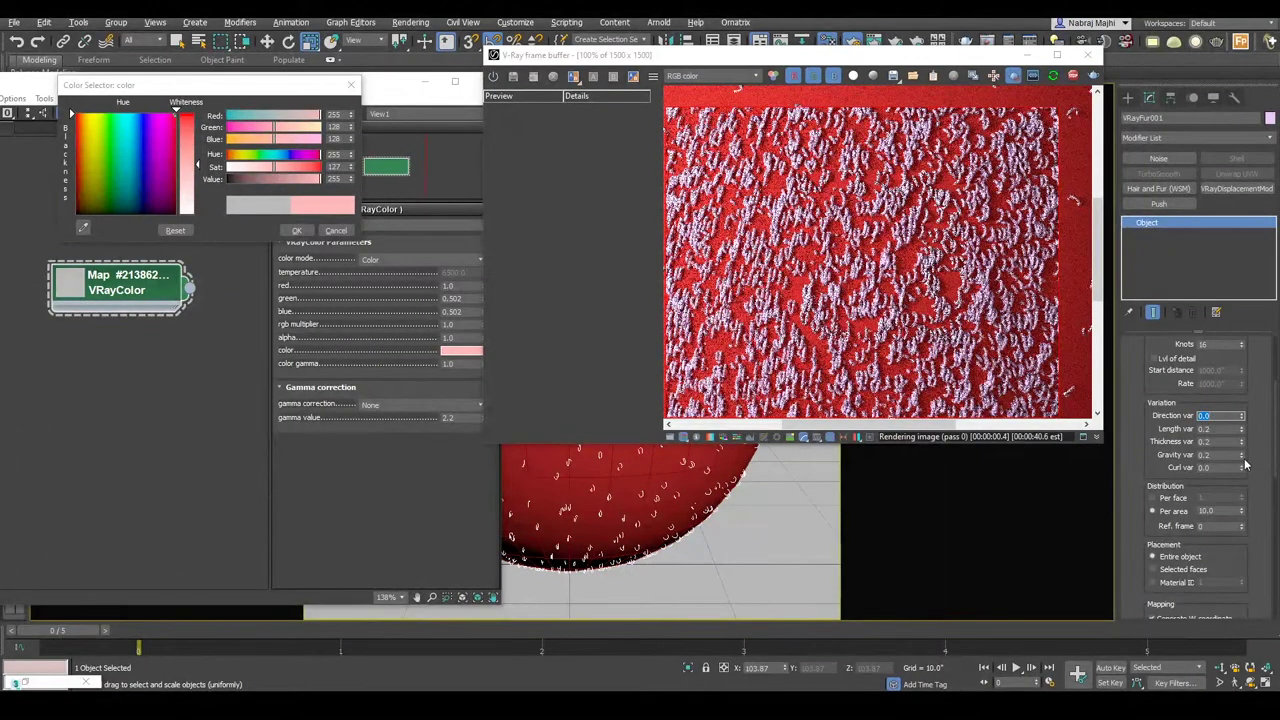
{"action": "right_click", "coordinate": [1242, 455]}
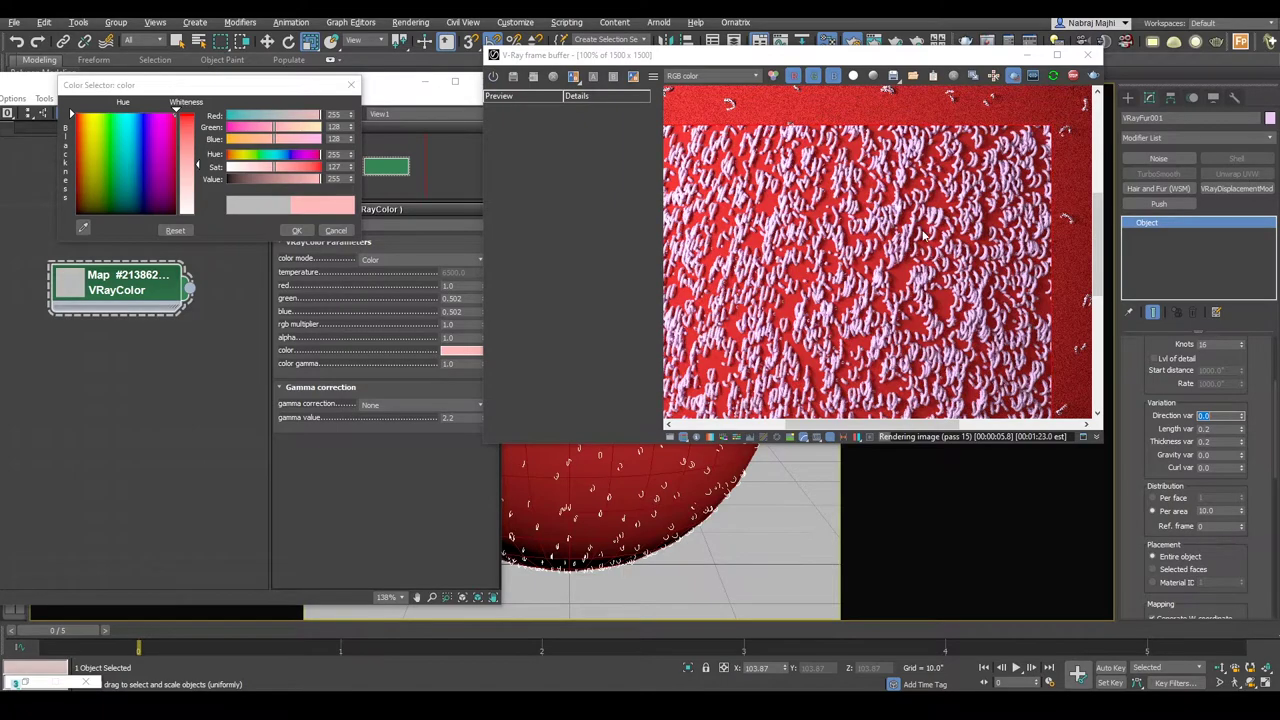
{"action": "scroll", "coordinate": [889, 295], "scroll_direction": "down", "scroll_amount": 2}
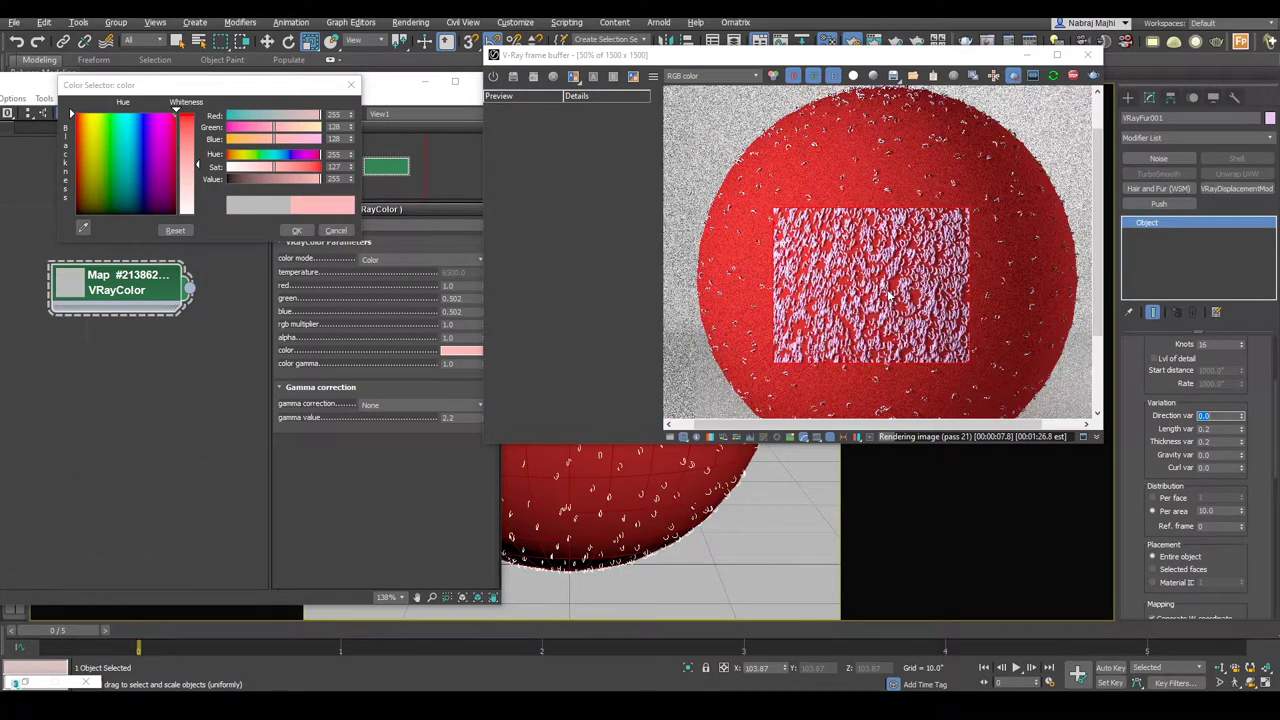
{"action": "scroll", "coordinate": [887, 294], "scroll_direction": "down", "scroll_amount": 2}
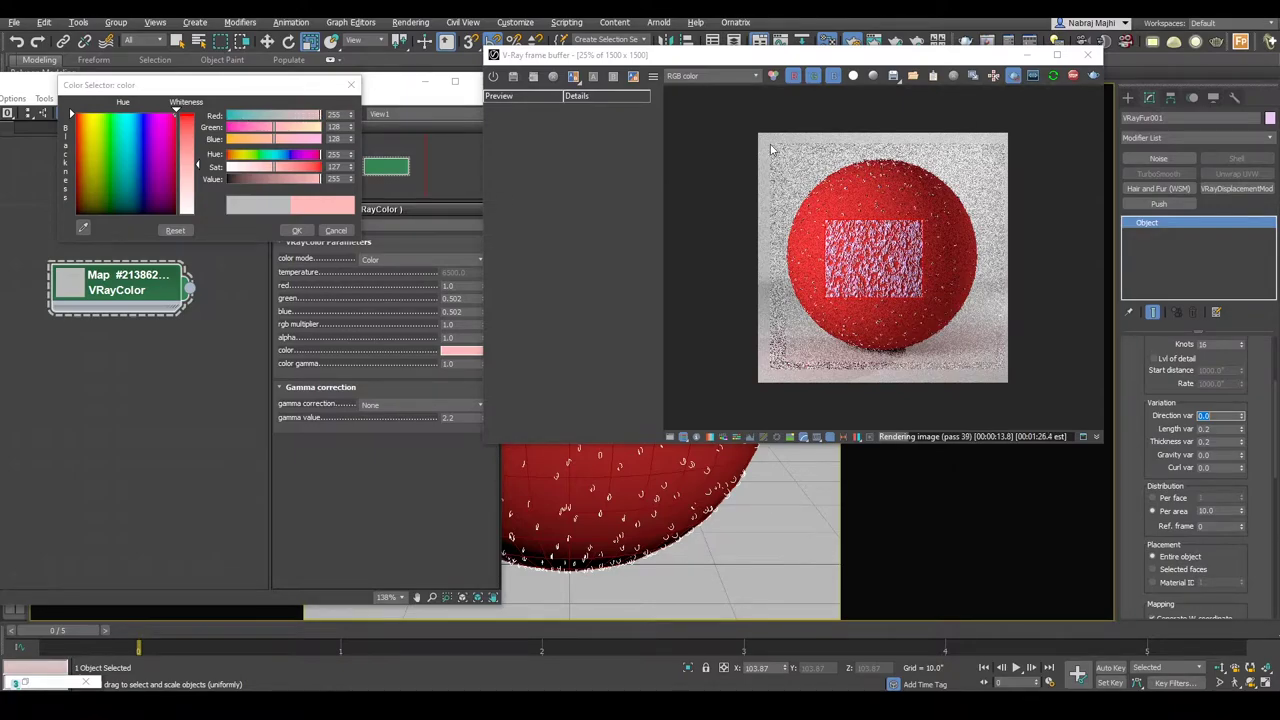
- Render a region covering the whole sphere with the updated pink fur settings
{"action": "left_click_drag", "start_coordinate": [770, 145], "coordinate": [1001, 366]}
{"action": "key", "text": "shift+q"}
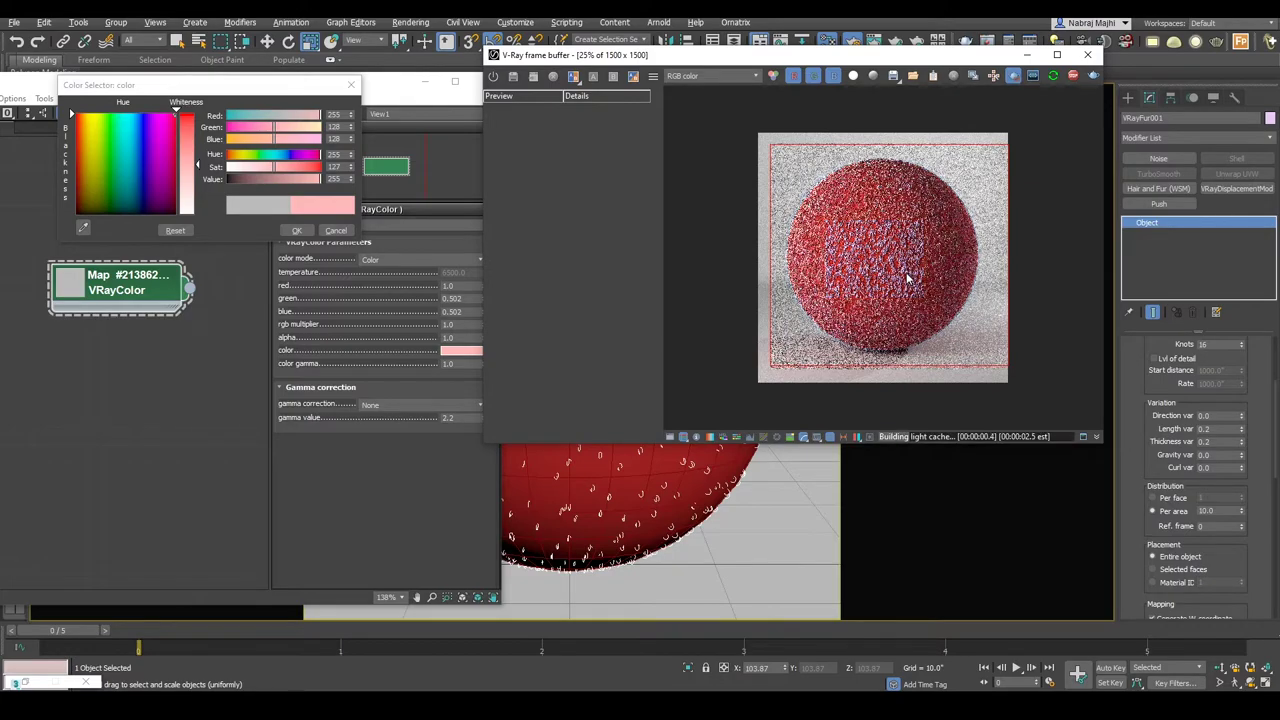
{"action": "scroll", "coordinate": [875, 285], "scroll_direction": "up", "scroll_amount": 2}
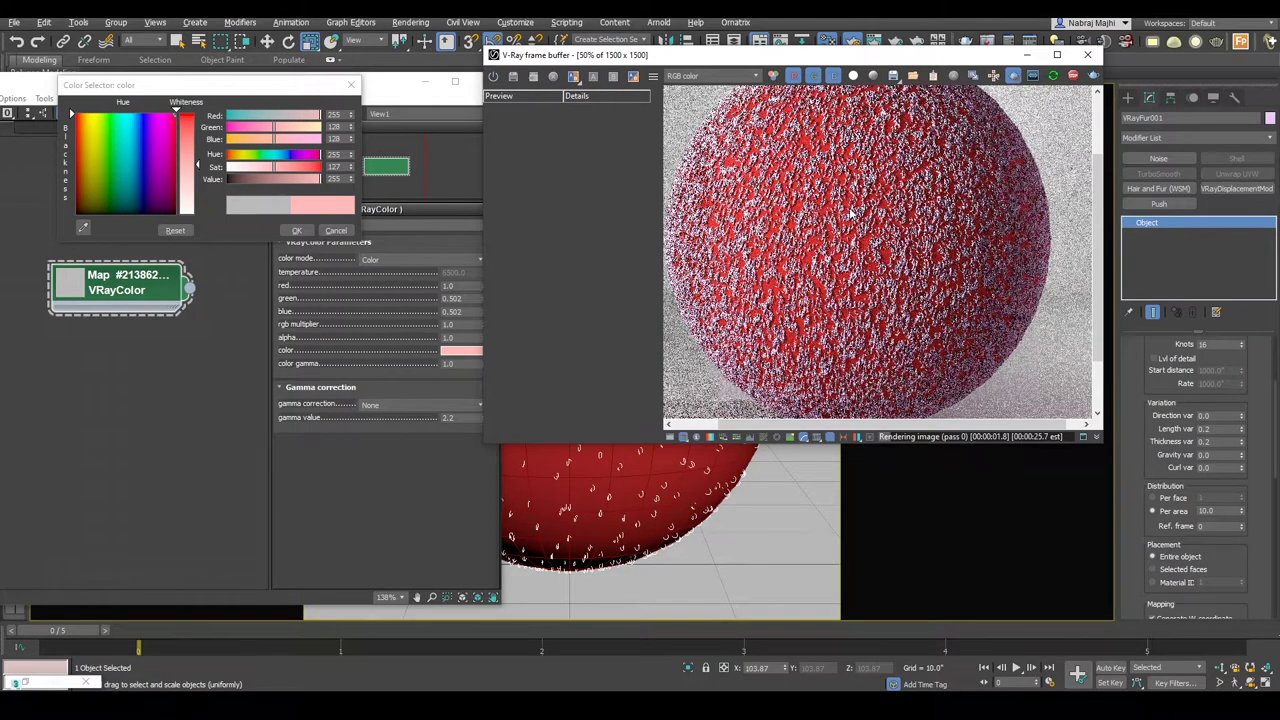
{"action": "scroll", "coordinate": [851, 213], "scroll_direction": "up", "scroll_amount": 3}
{"action": "scroll", "coordinate": [851, 213], "scroll_direction": "down", "scroll_amount": 3}
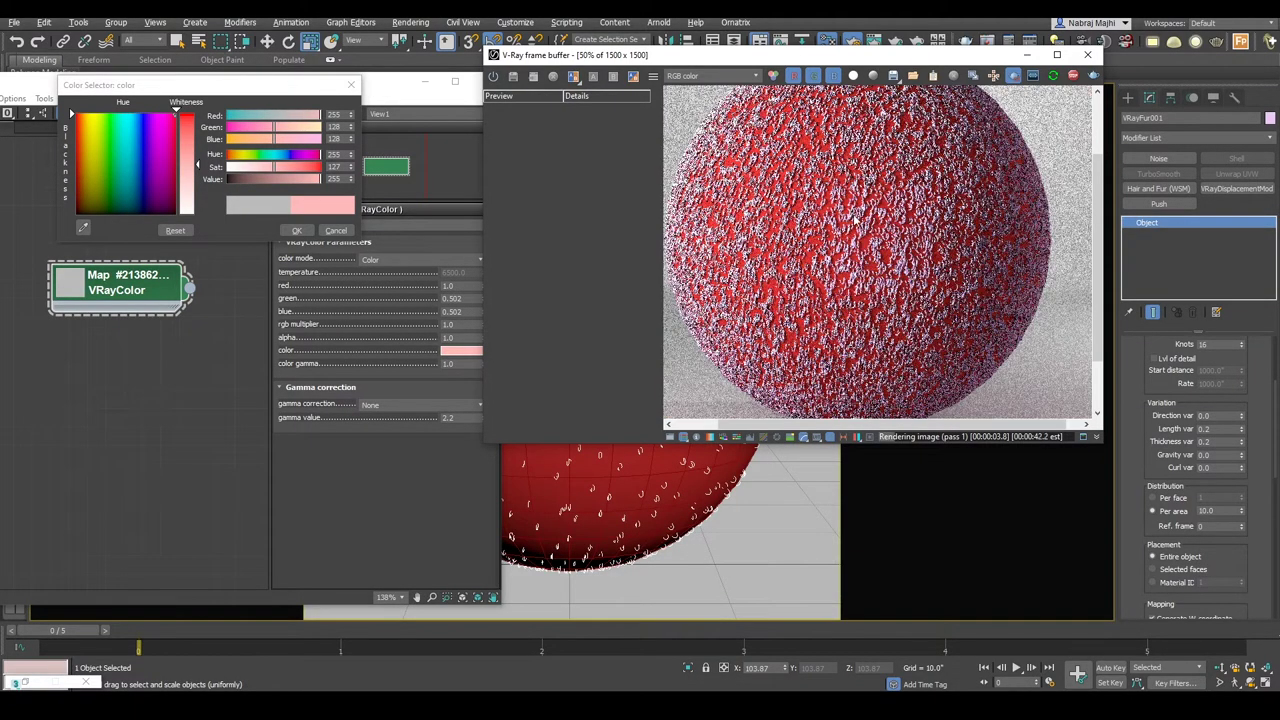
{"action": "middle_click_drag", "start_coordinate": [851, 213], "coordinate": [851, 254]}
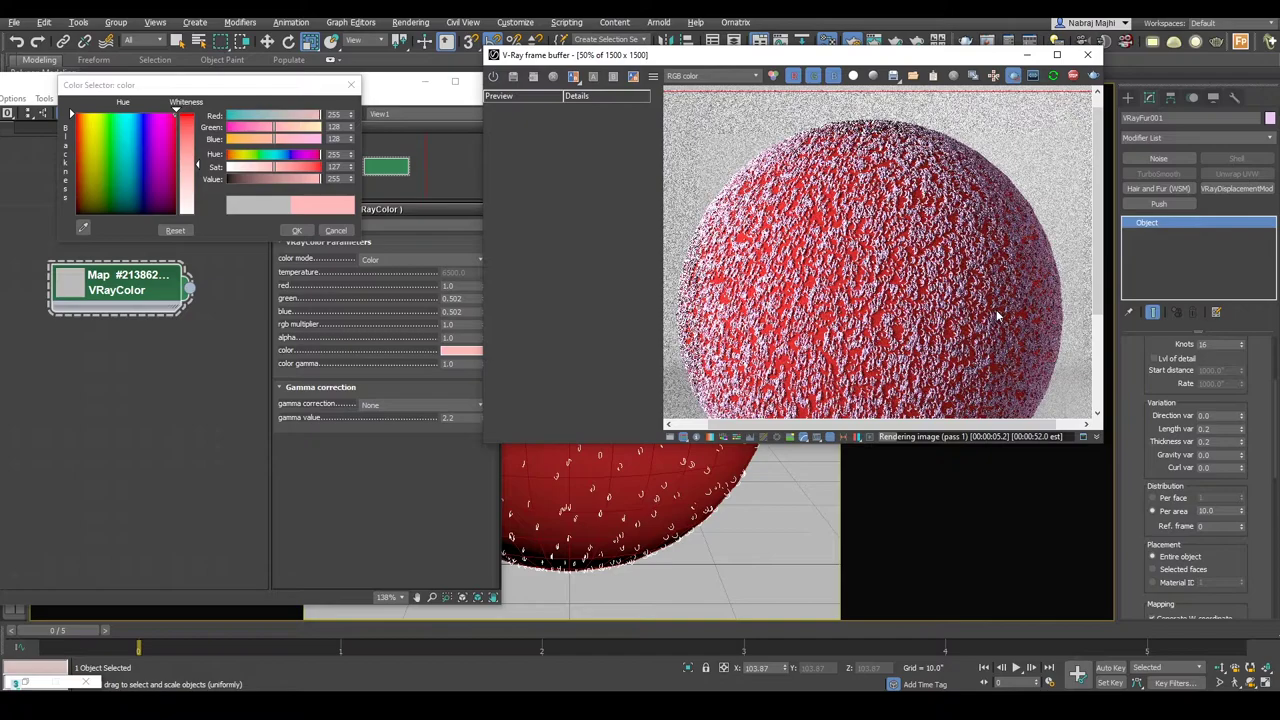
{"action": "scroll", "coordinate": [1239, 458], "scroll_direction": "down", "scroll_amount": 5}
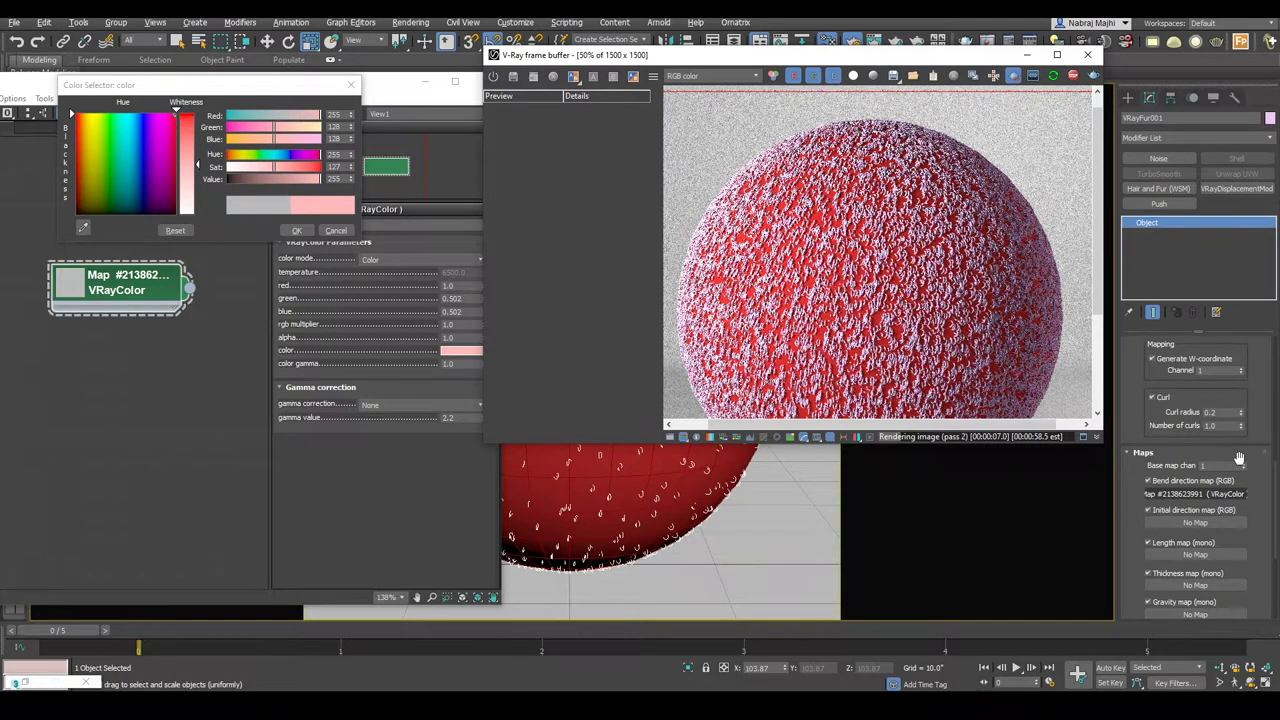
- Set Curl radius to 0.3 and re-render the region to inspect the curls
{"action": "double_click", "coordinate": [1220, 412]}
{"action": "type", "text": "0"}
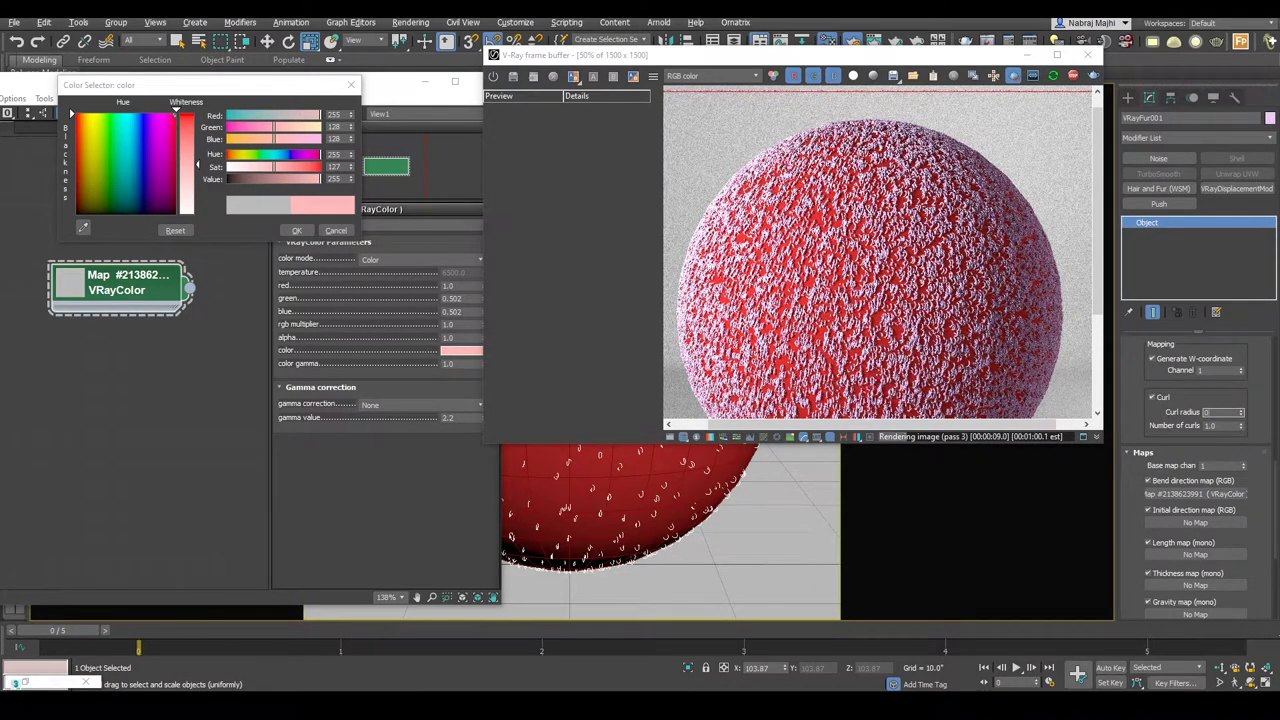
{"action": "type", "text": ".3"}
{"action": "key", "text": "Return"}
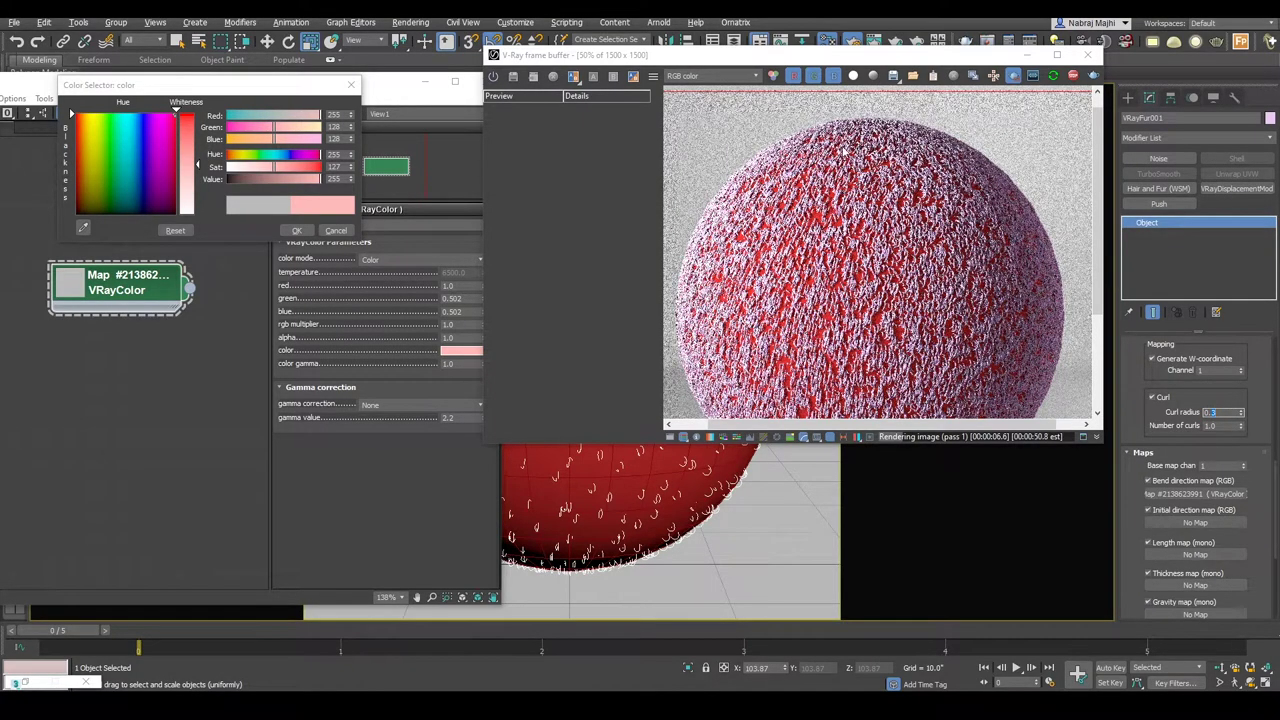
{"action": "double_click", "coordinate": [893, 283]}
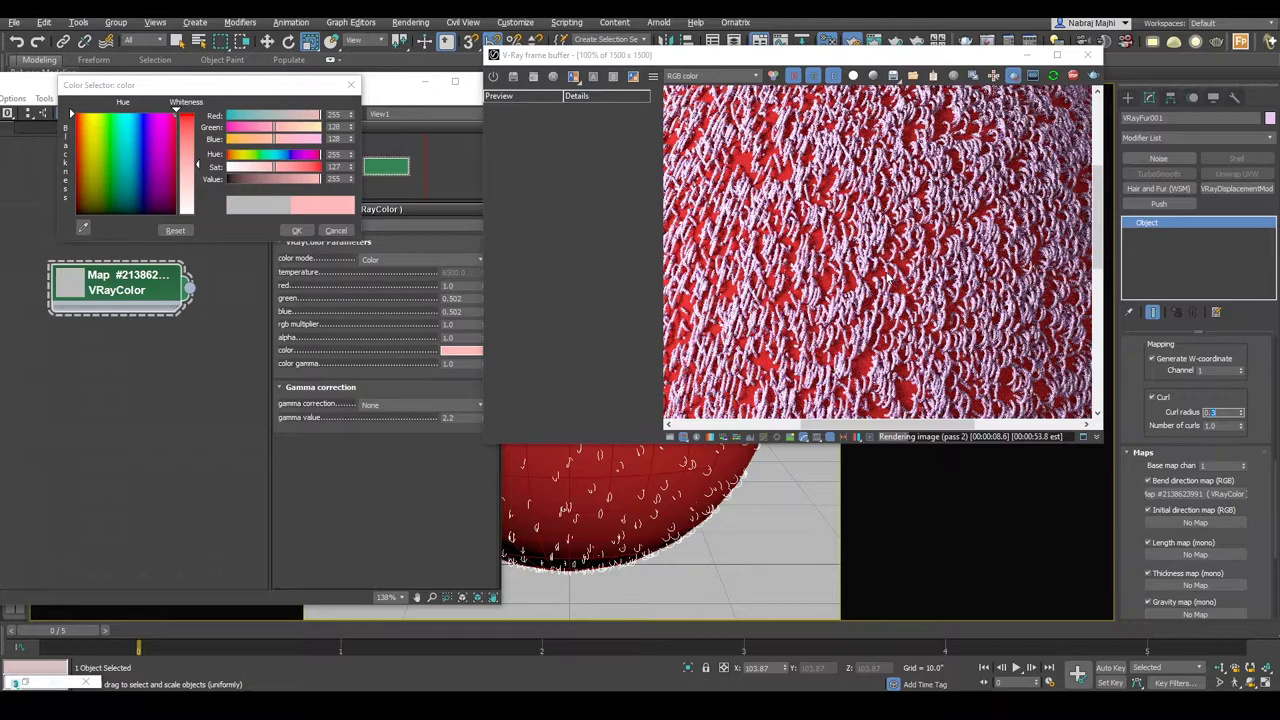
{"action": "scroll", "coordinate": [887, 276], "scroll_direction": "down", "scroll_amount": 2}
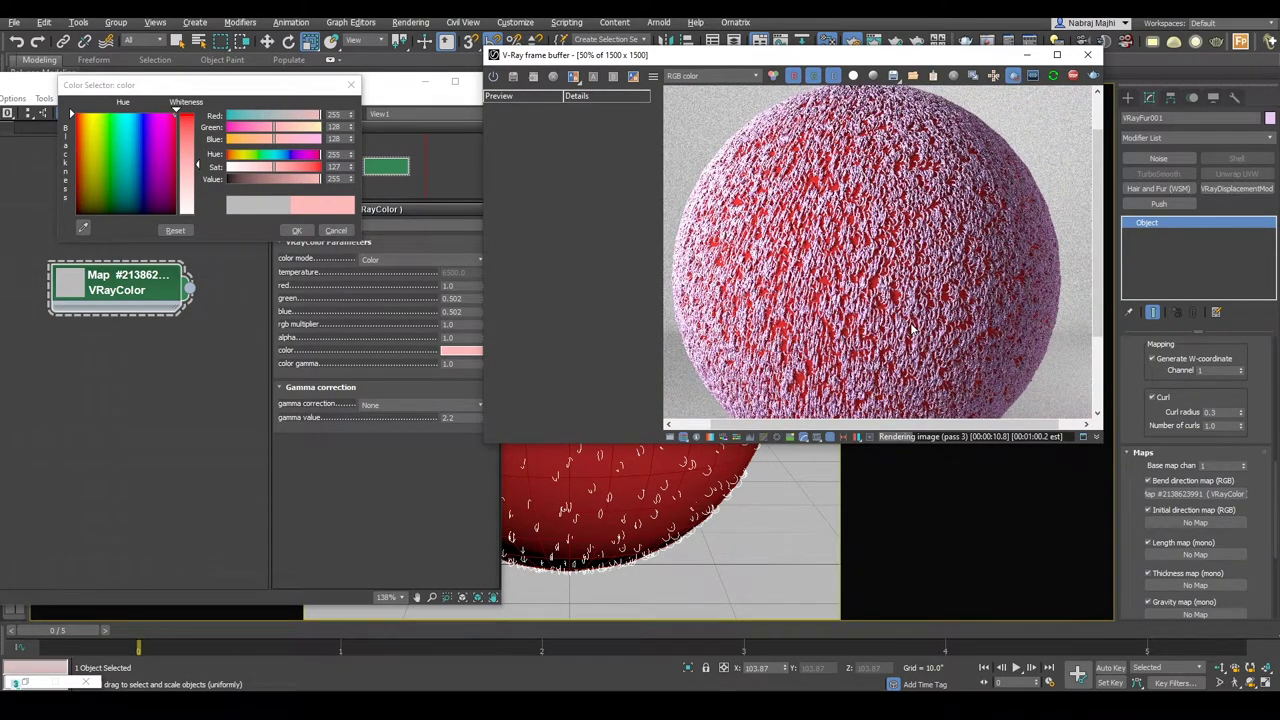
{"action": "key", "text": "shift+q"}
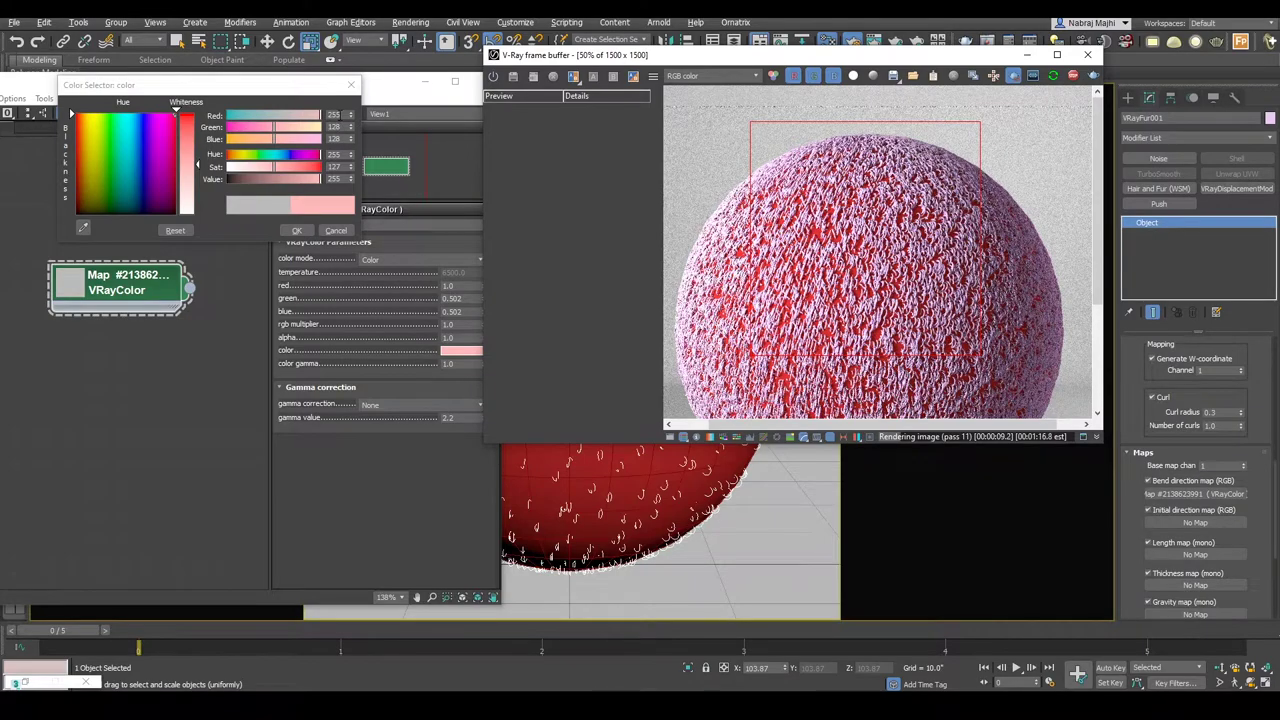
- Reset the bend-direction colour to grey and raise green to 255 (128, 255, 128)
{"action": "left_click", "coordinate": [197, 163]}
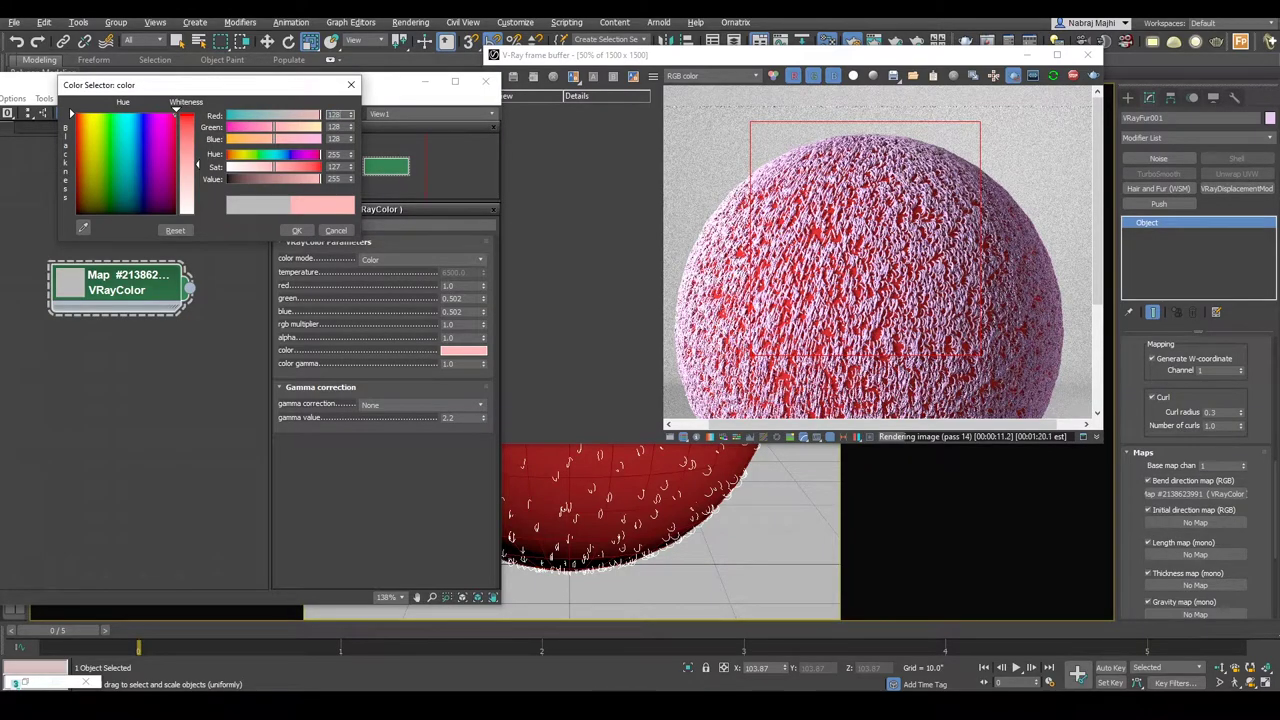
{"action": "left_click_drag", "start_coordinate": [72, 115], "coordinate": [73, 213]}
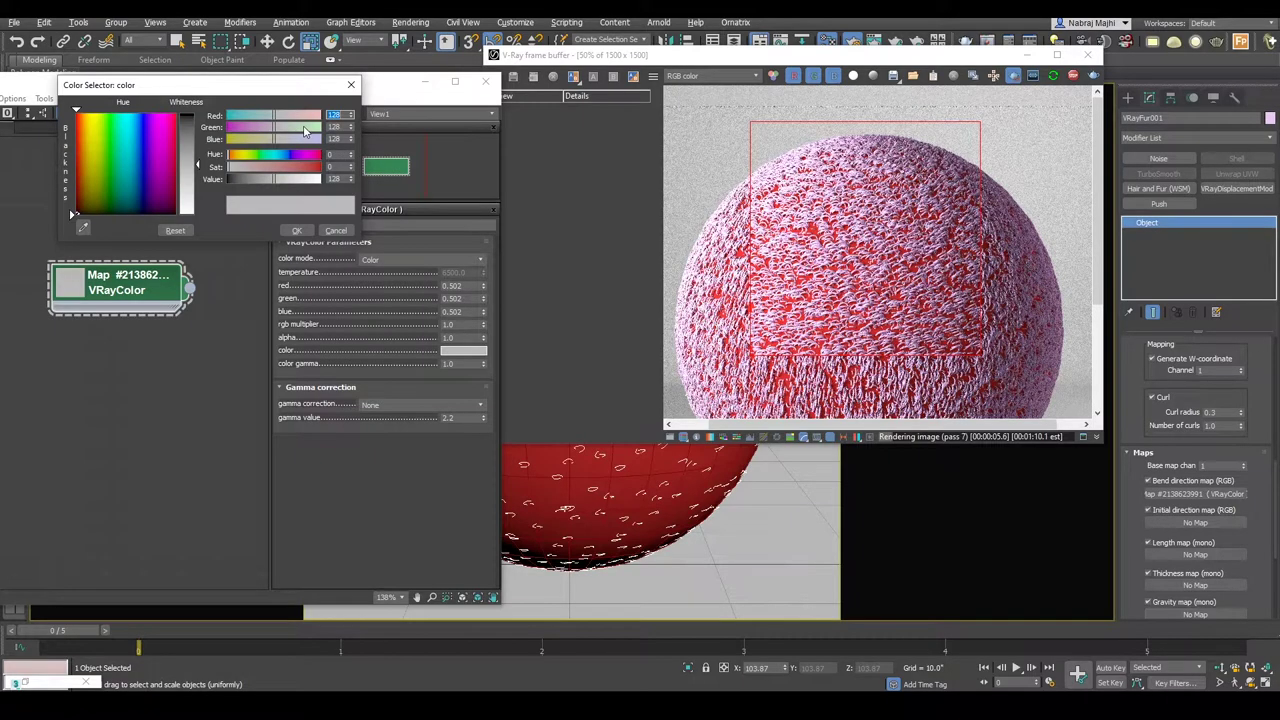
{"action": "left_click_drag", "start_coordinate": [312, 128], "coordinate": [324, 128]}
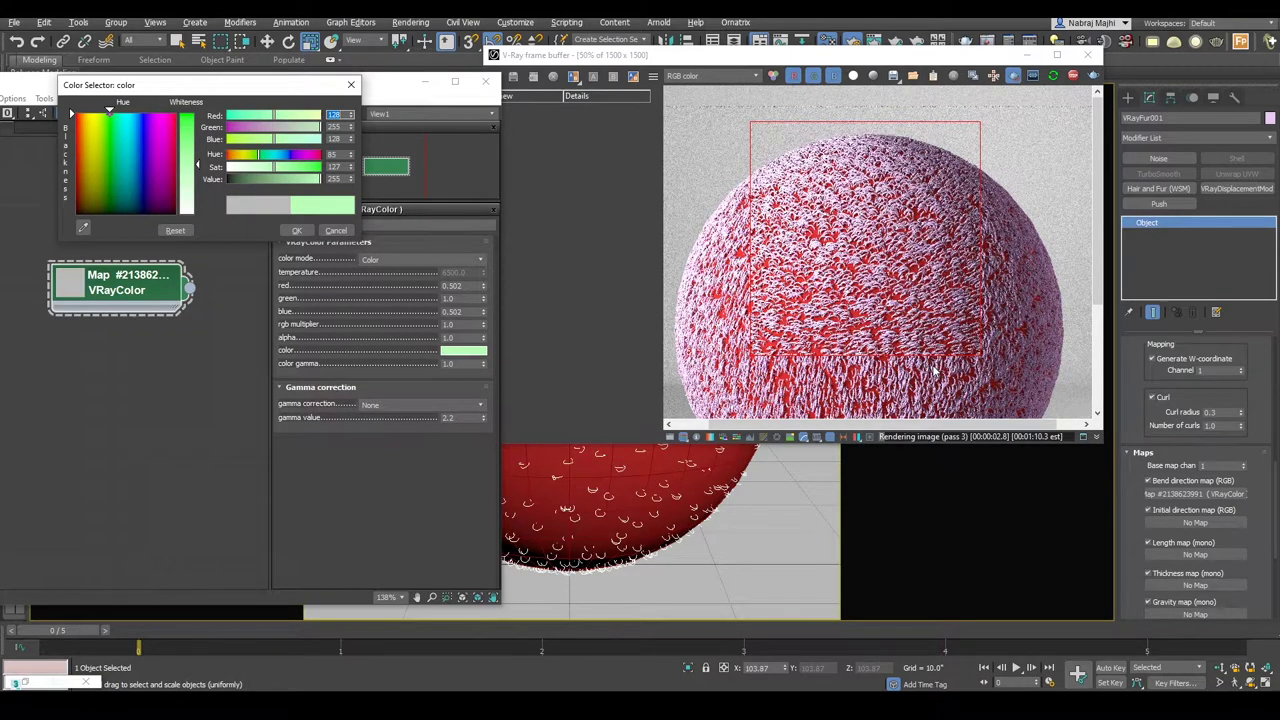
- Draw a render region around the whole sphere and re-render it
{"action": "middle_click_drag", "start_coordinate": [933, 370], "coordinate": [849, 316]}
{"action": "scroll", "coordinate": [849, 316], "scroll_direction": "up", "scroll_amount": 2}
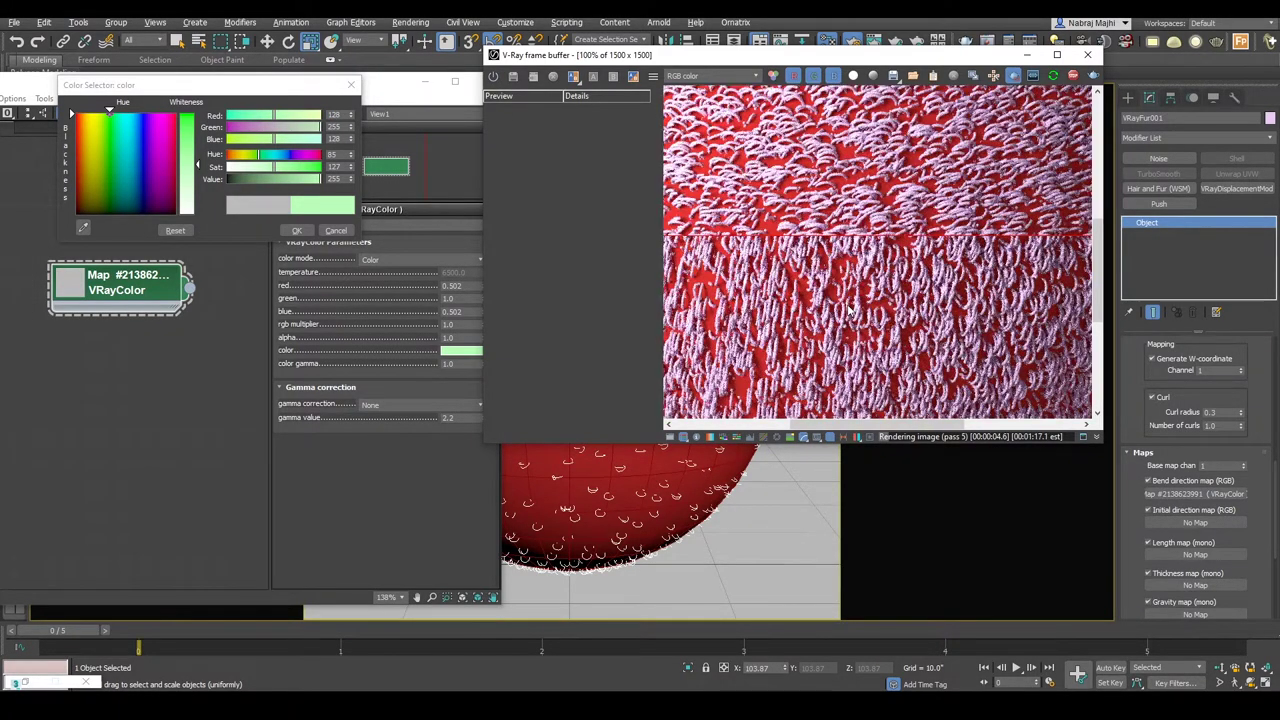
{"action": "scroll", "coordinate": [870, 328], "scroll_direction": "down", "scroll_amount": 2}
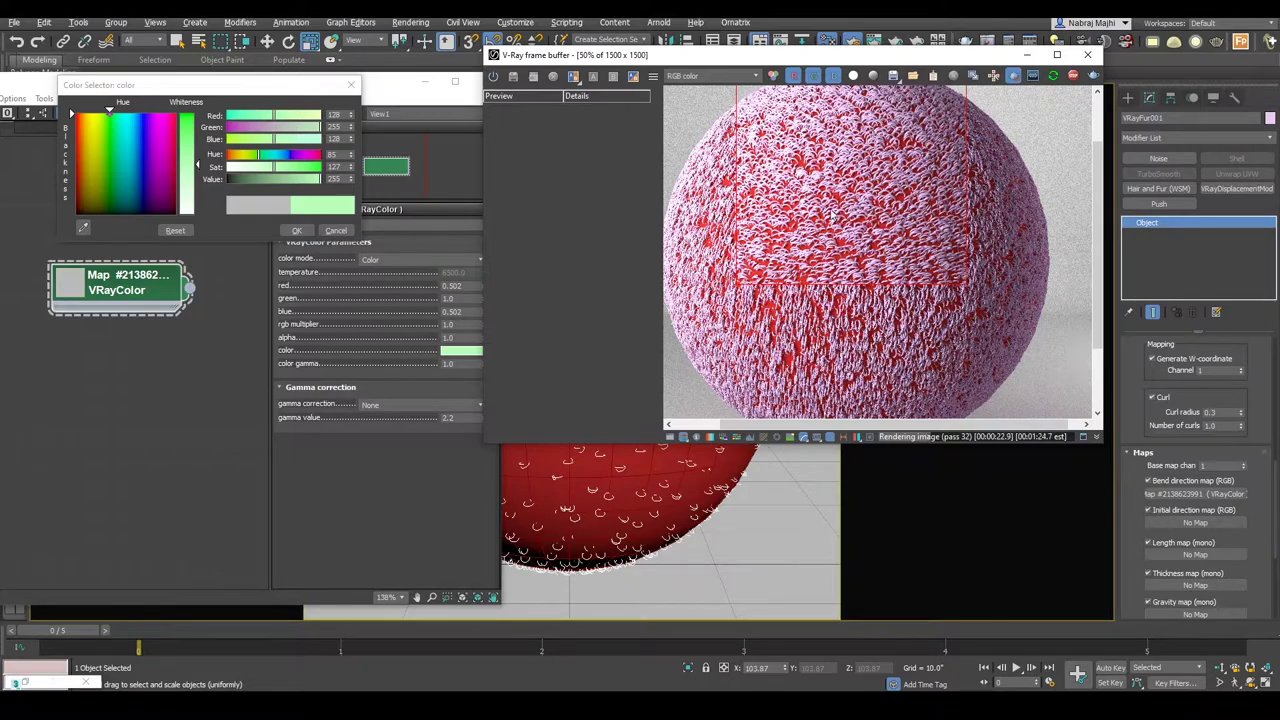
{"action": "middle_click_drag", "start_coordinate": [829, 218], "coordinate": [843, 243]}
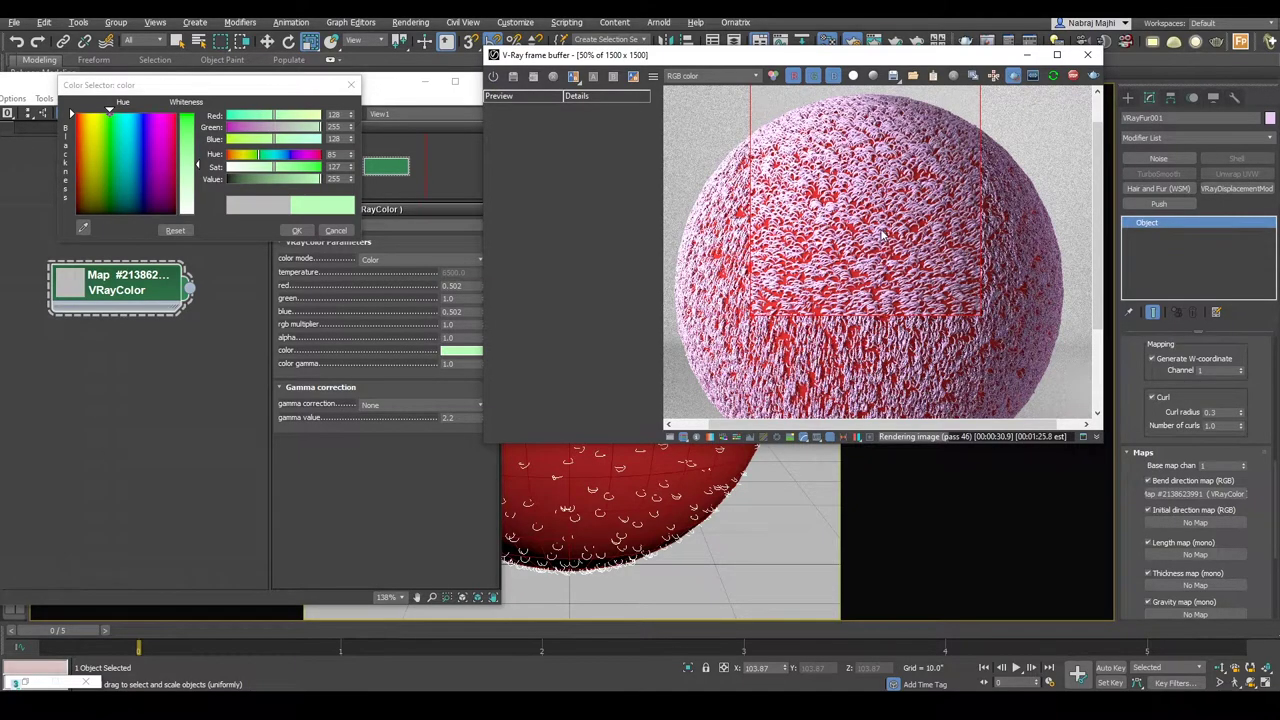
{"action": "scroll", "coordinate": [880, 234], "scroll_direction": "down", "scroll_amount": 1}
{"action": "left_click_drag", "start_coordinate": [780, 151], "coordinate": [985, 368]}
{"action": "scroll", "coordinate": [880, 247], "scroll_direction": "up", "scroll_amount": 1}
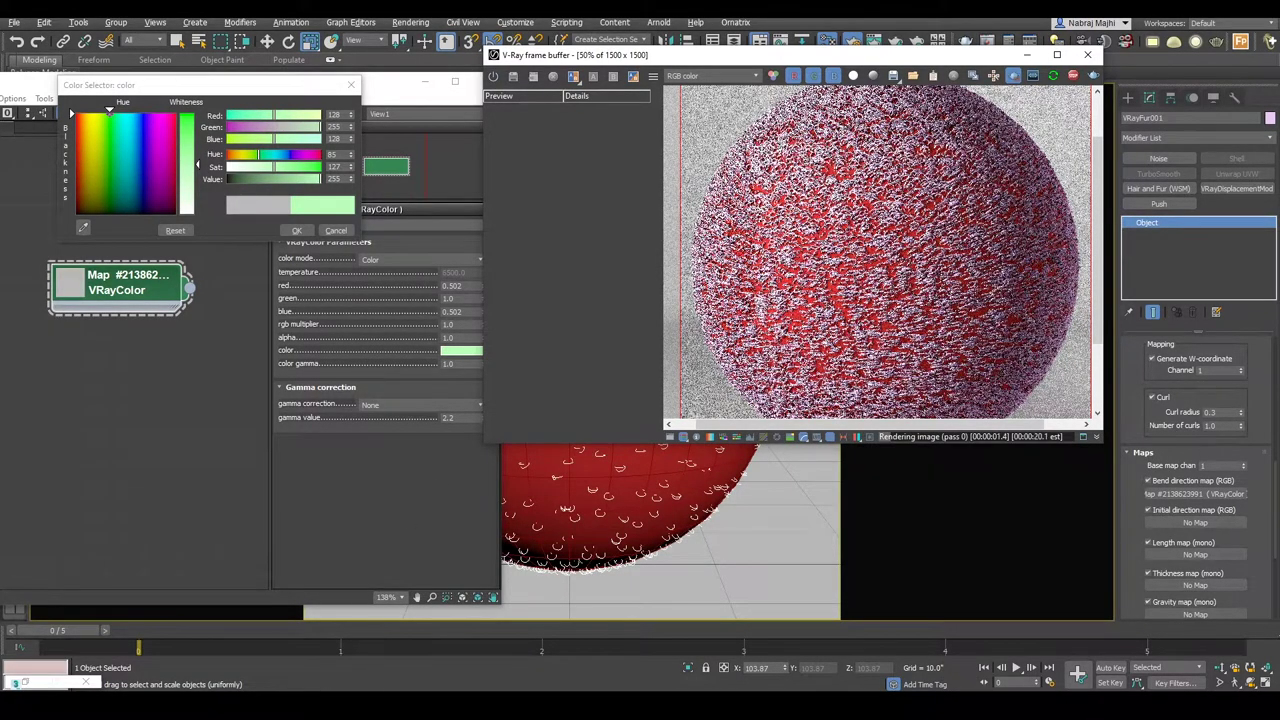
- Confirm the light green colour and close the Color Selector
{"action": "key", "text": "alt+Tab"}
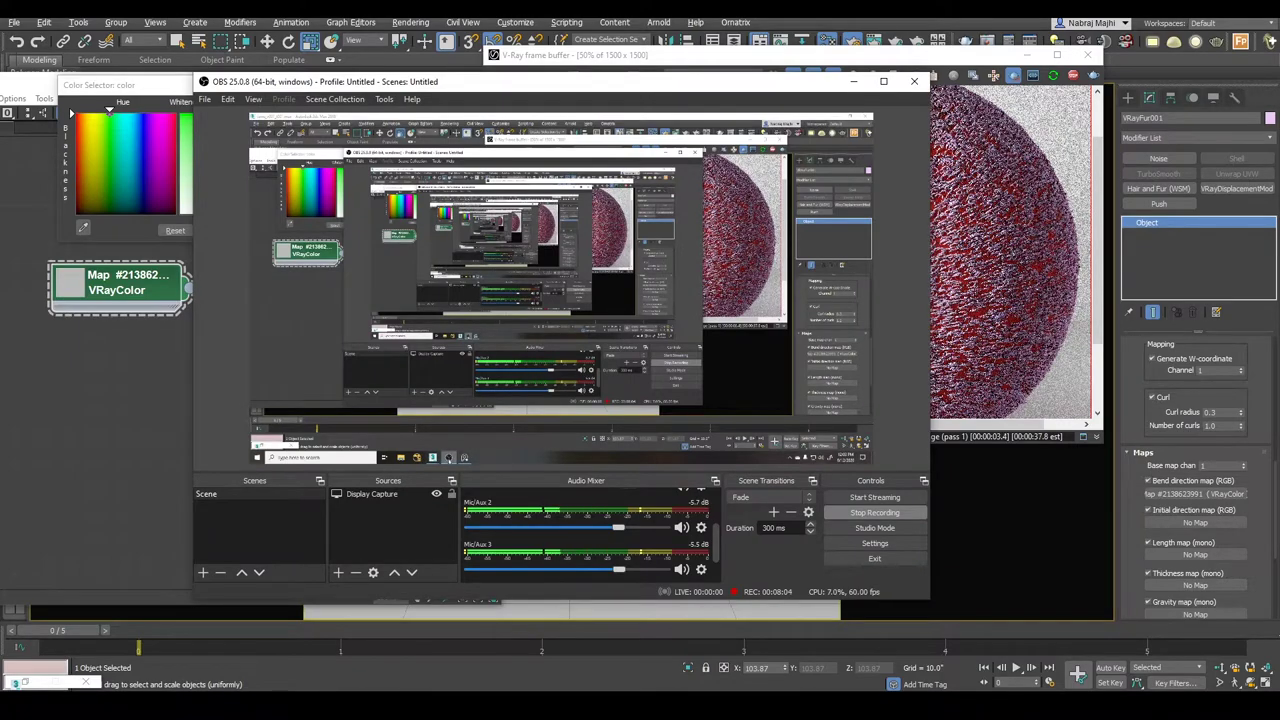
{"action": "key", "text": "alt+Tab"}
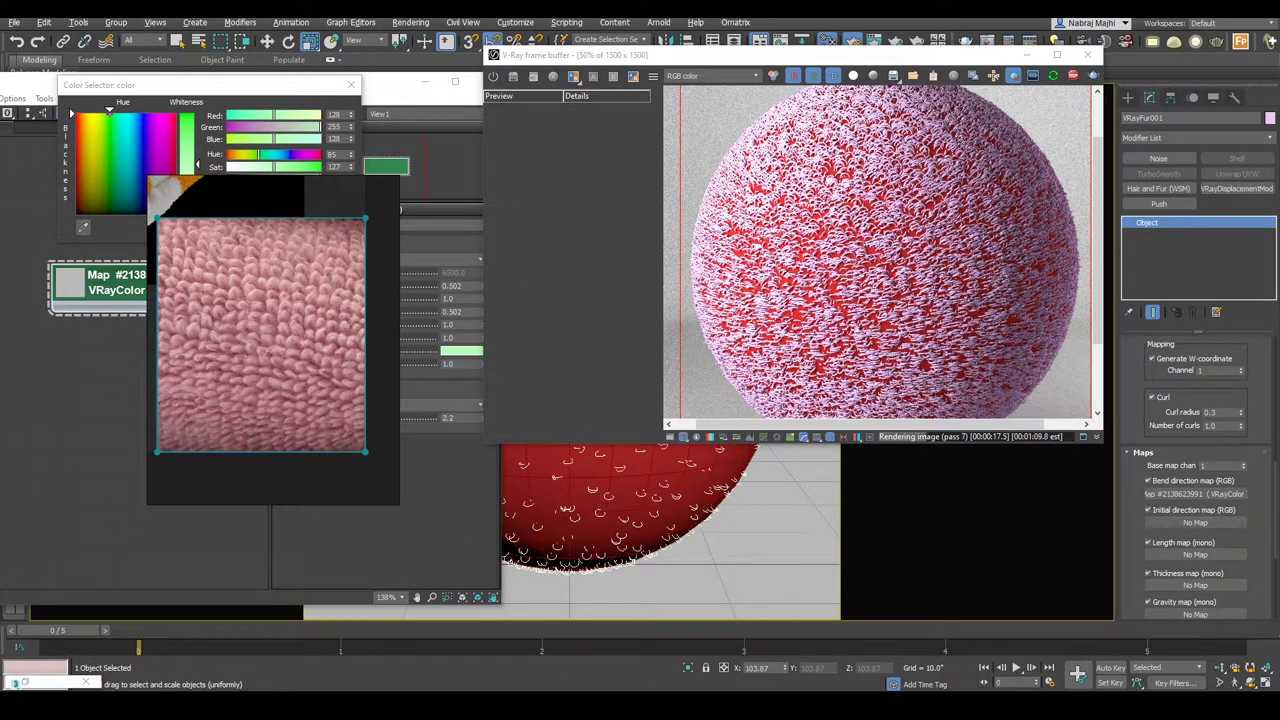
{"action": "mouse_move", "coordinate": [894, 304]}
{"action": "middle_mouse_down"}
{"action": "mouse_move", "coordinate": [891, 264]}
{"action": "mouse_move", "coordinate": [892, 290]}
{"action": "middle_mouse_up"}
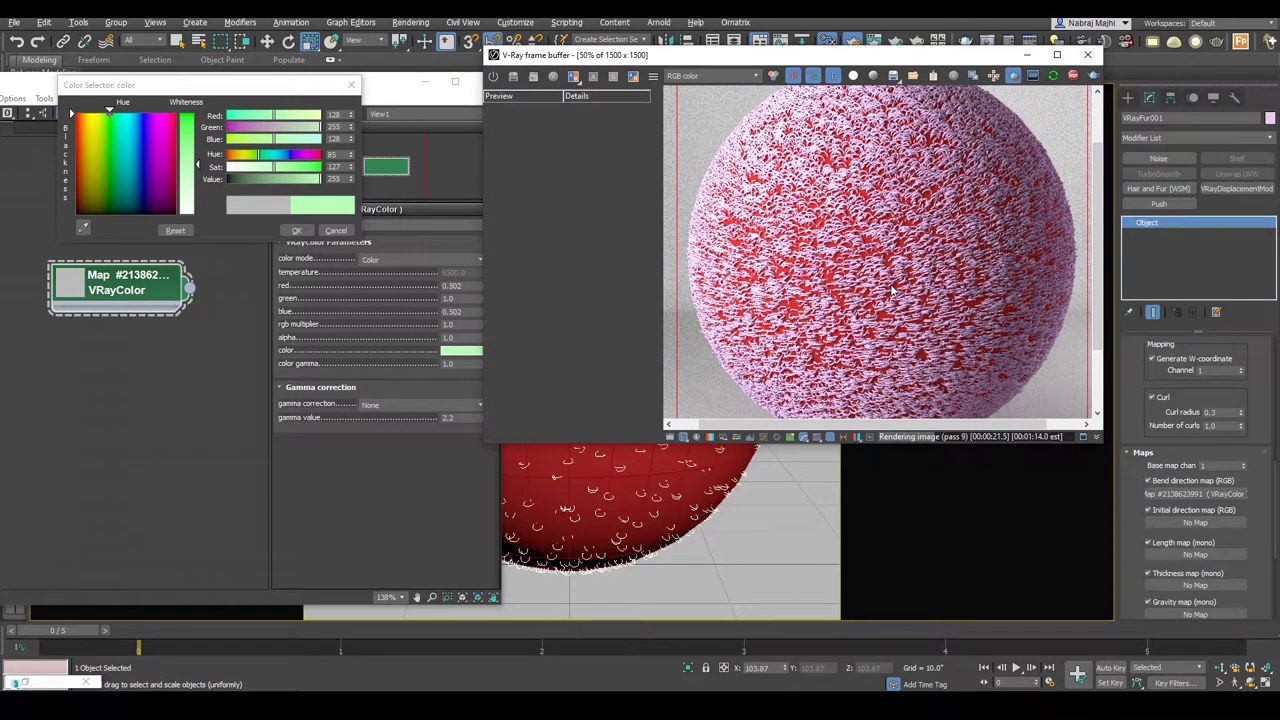
{"action": "left_click", "coordinate": [296, 230]}
- Search the Material/Map Browser for 'vraym' and drop a VRayMtl node (Material #0) into View1
{"action": "left_click_drag", "start_coordinate": [183, 88], "coordinate": [293, 60]}
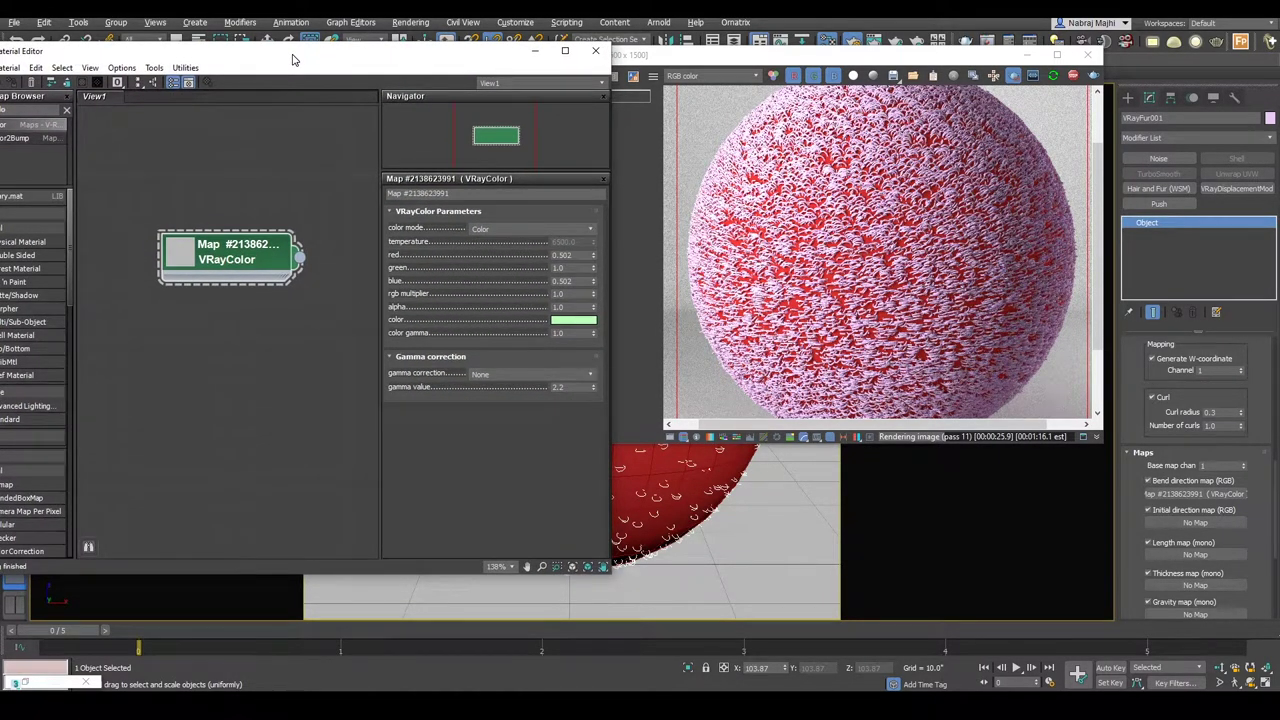
{"action": "left_click_drag", "start_coordinate": [293, 60], "coordinate": [425, 56]}
{"action": "left_click", "coordinate": [154, 108]}
{"action": "type", "text": "vray"}
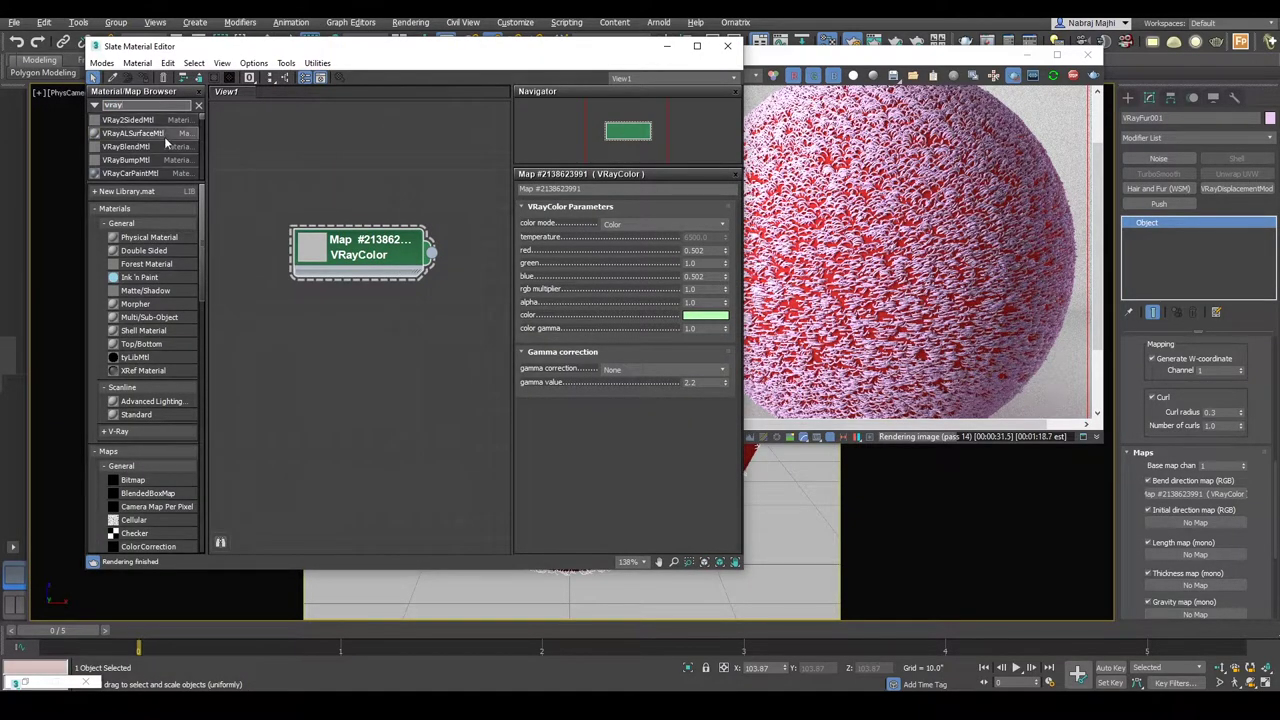
{"action": "type", "text": "n"}
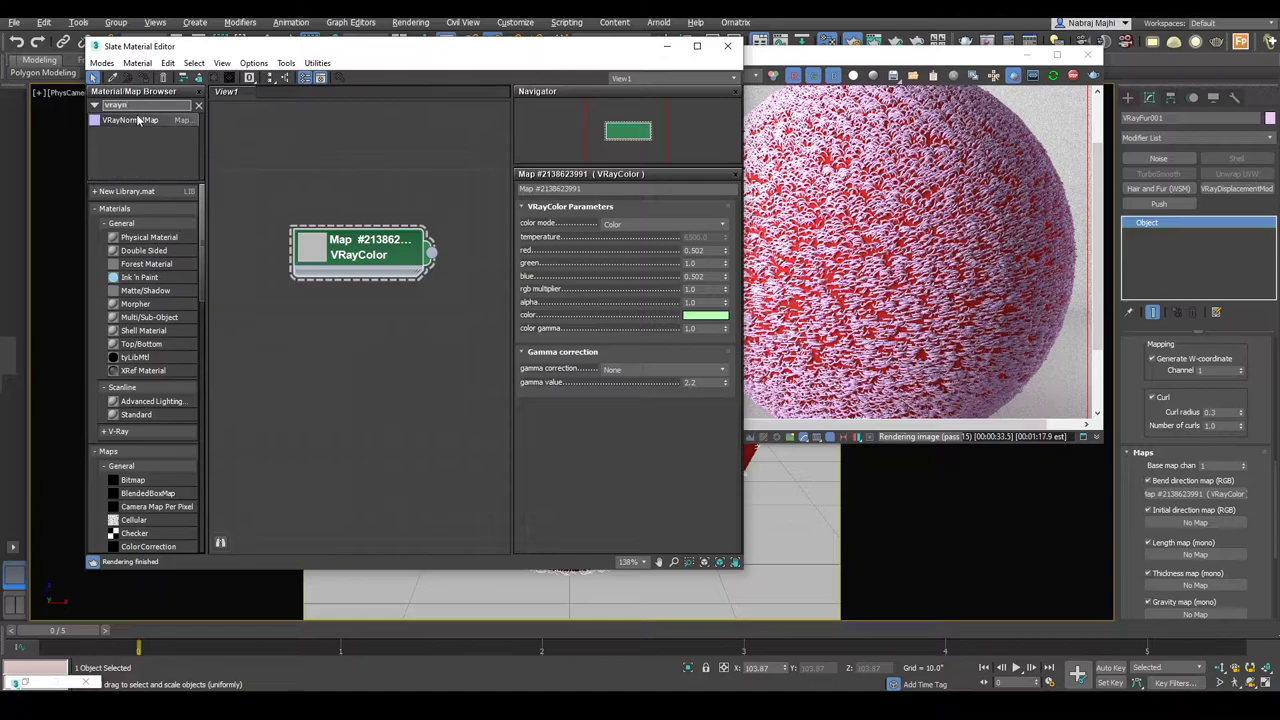
{"action": "key", "text": "BackSpace"}
{"action": "type", "text": "m"}
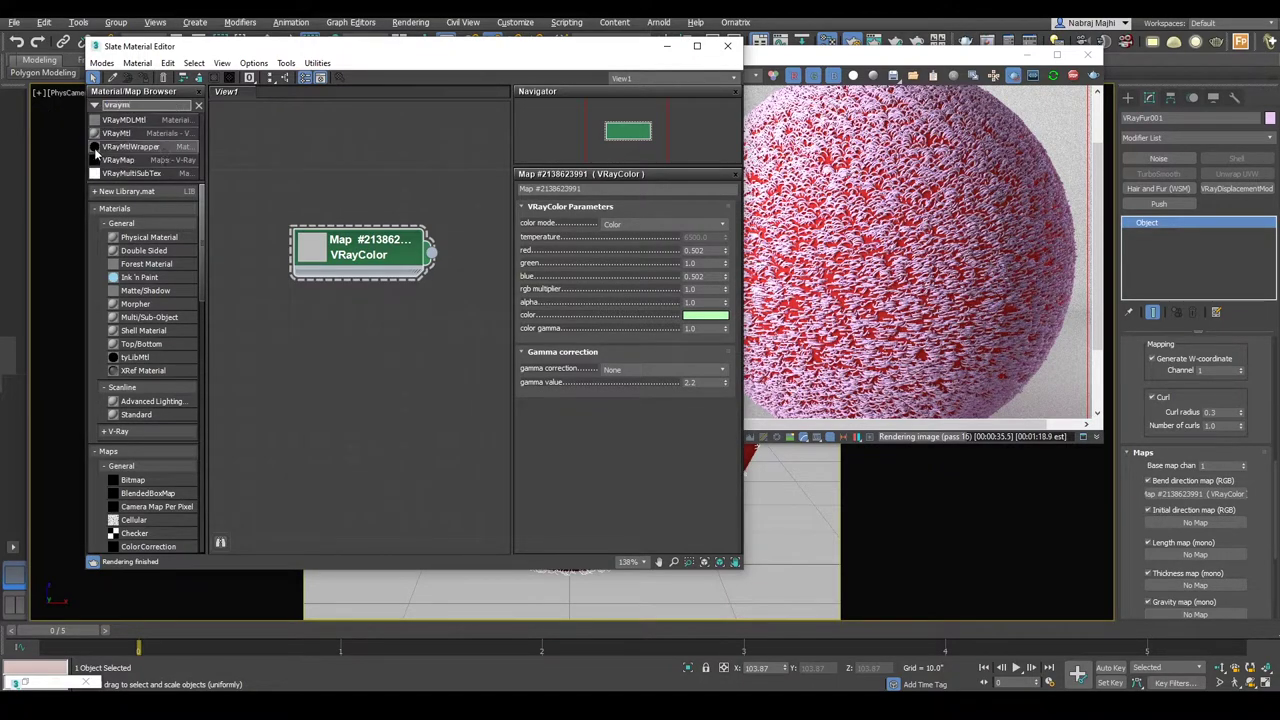
{"action": "left_click_drag", "start_coordinate": [116, 133], "coordinate": [420, 362]}
{"action": "scroll", "coordinate": [388, 302], "scroll_direction": "down", "scroll_amount": 1}
{"action": "middle_click_drag", "start_coordinate": [388, 302], "coordinate": [355, 190]}
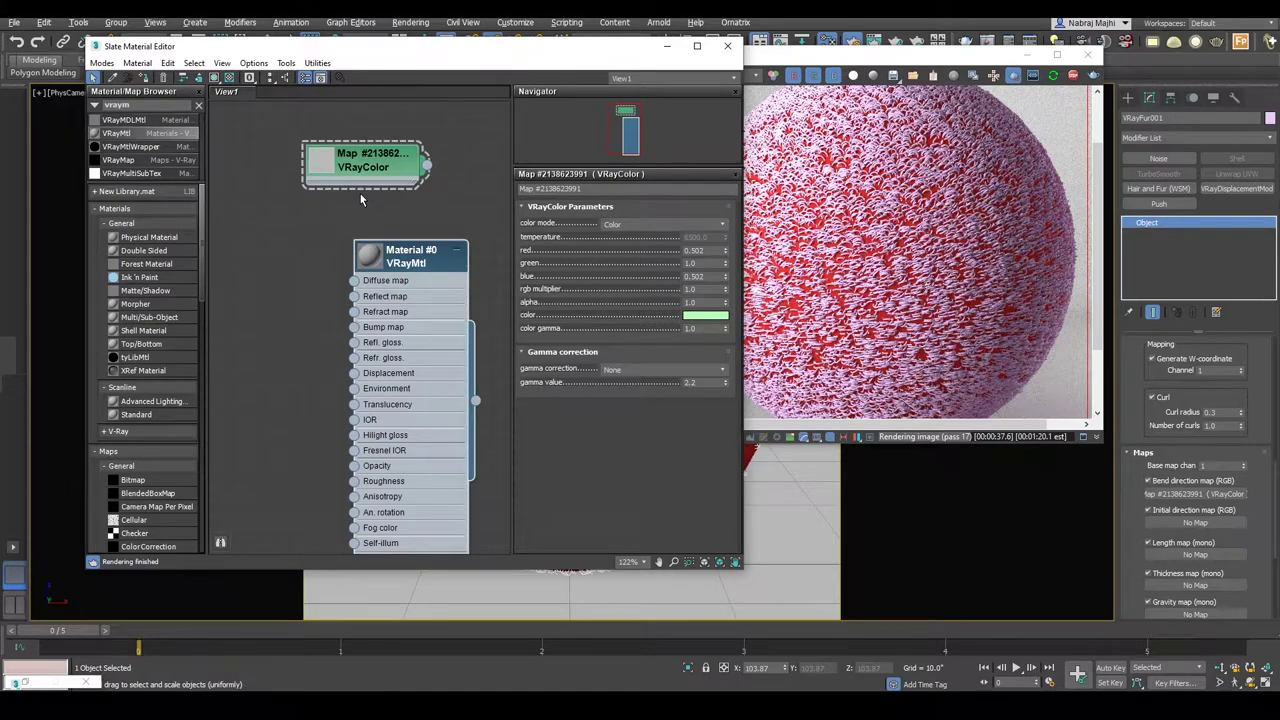
{"action": "left_click_drag", "start_coordinate": [400, 46], "coordinate": [154, 45]}
{"action": "middle_click_drag", "start_coordinate": [264, 402], "coordinate": [239, 320]}
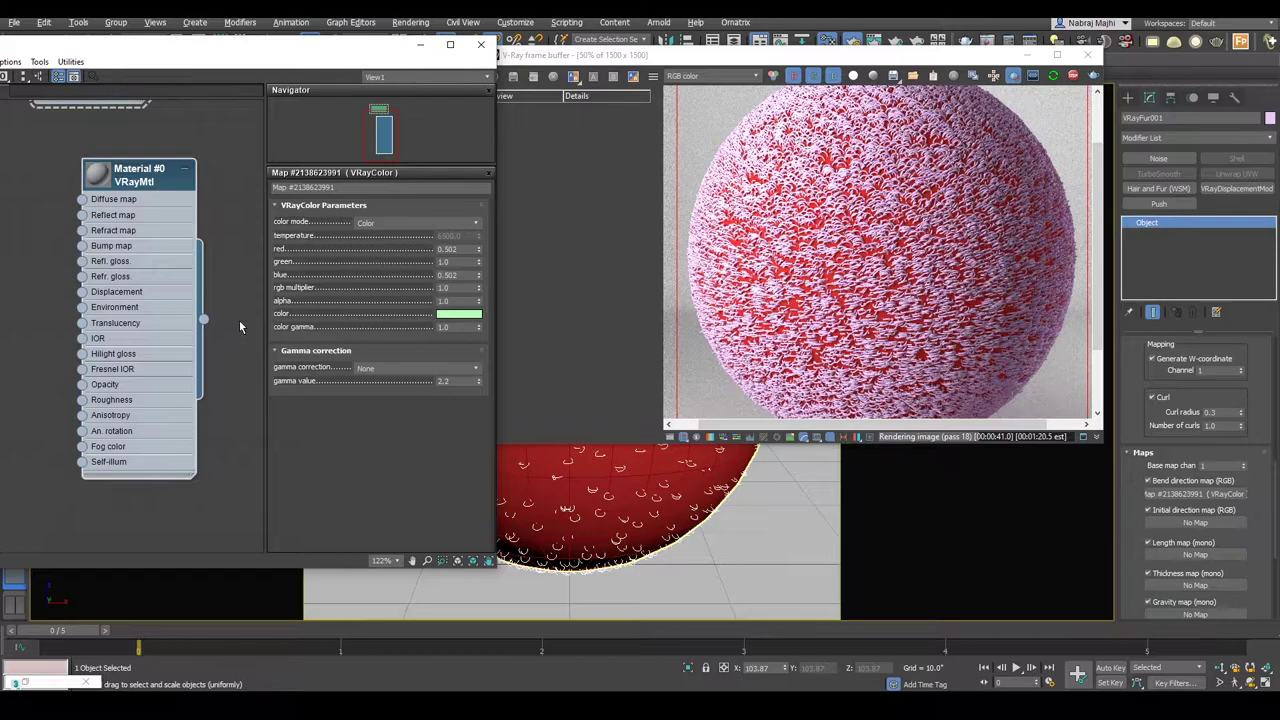
- Assign Material #0 to the selected fur and bring up the V-Ray frame buffer
{"action": "right_click", "coordinate": [140, 176]}
{"action": "left_click", "coordinate": [174, 195]}
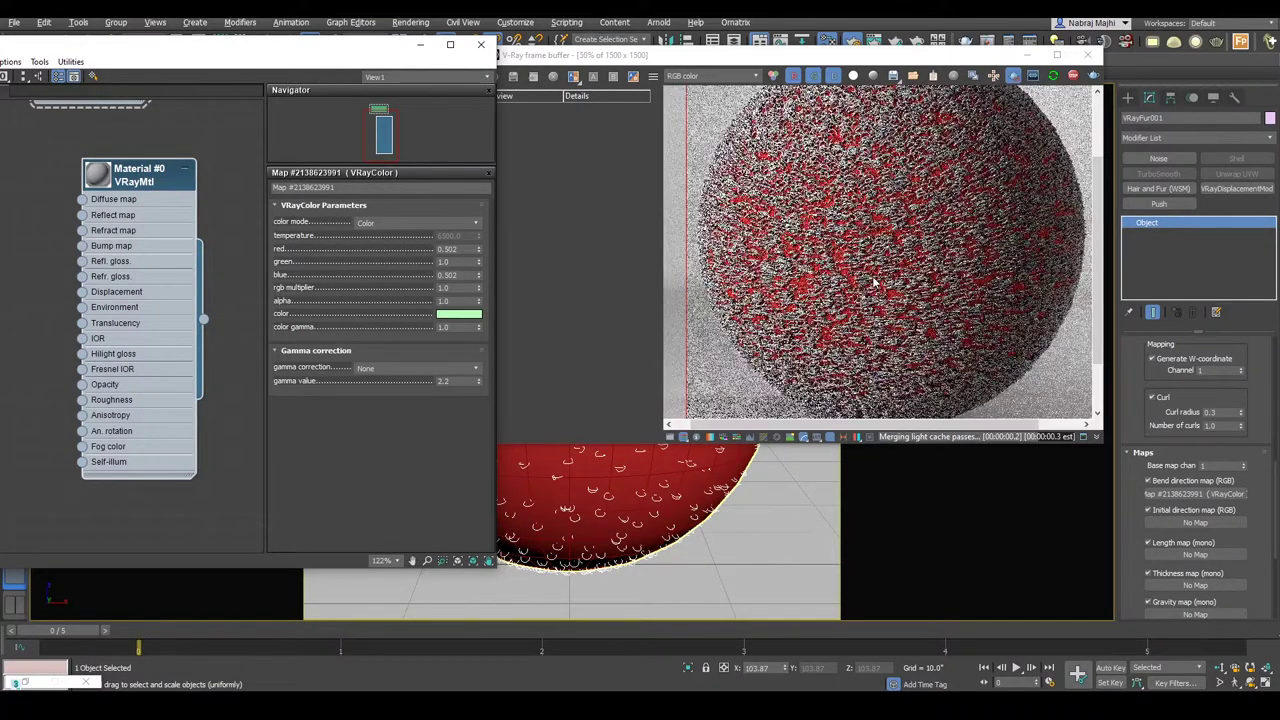
{"action": "left_click", "coordinate": [771, 160]}
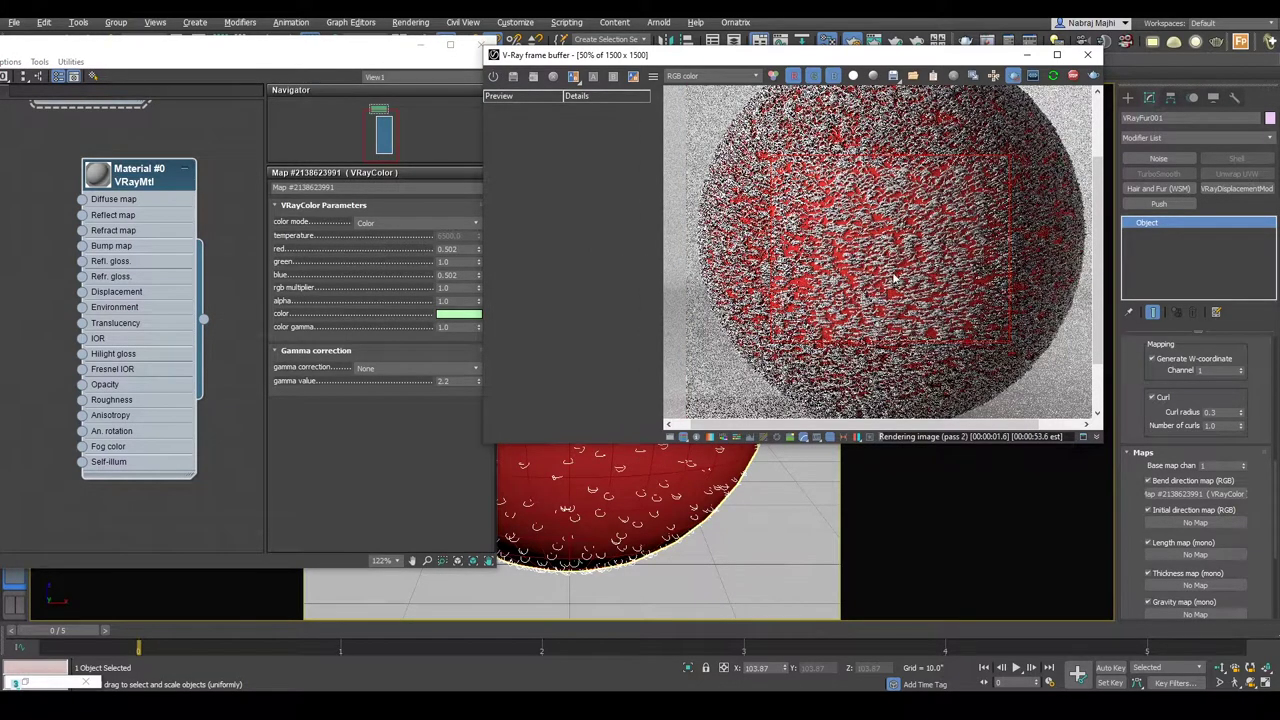
- Review the fur parameters, selecting the Knots value, and move the Material #0 node right
{"action": "scroll", "coordinate": [895, 278], "scroll_direction": "up", "scroll_amount": 3}
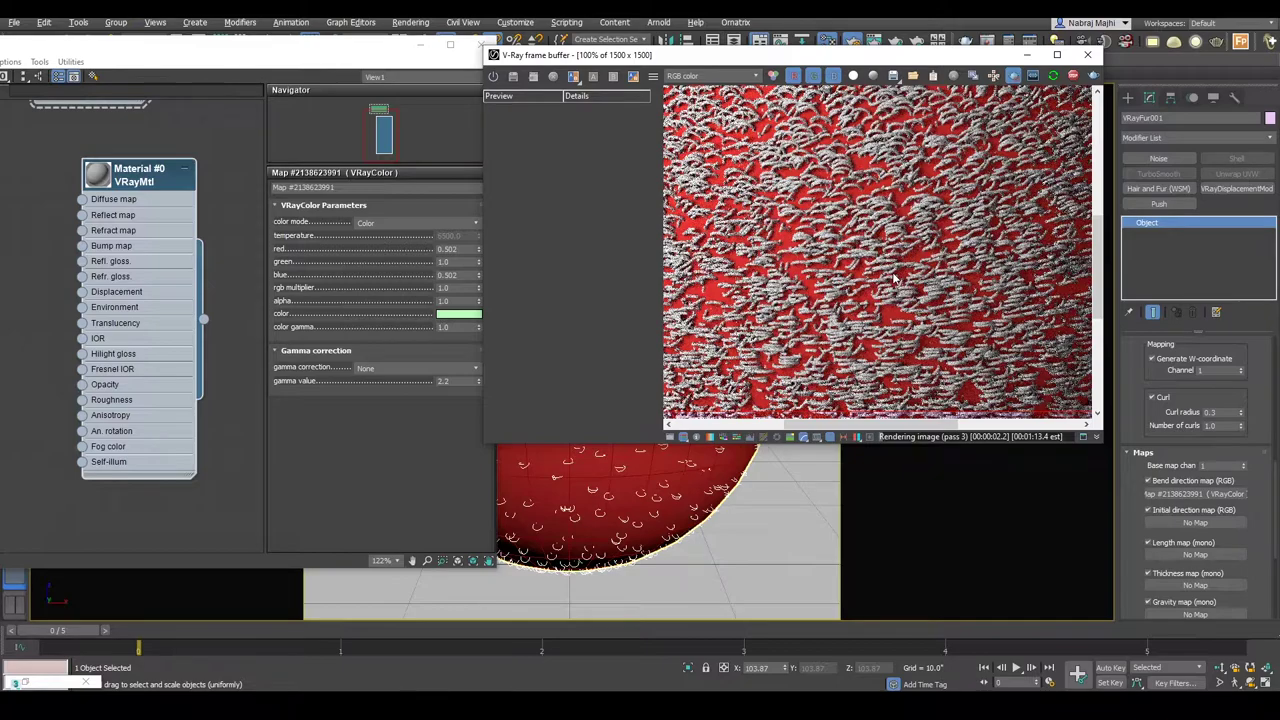
{"action": "scroll", "coordinate": [1235, 390], "scroll_direction": "up", "scroll_amount": 5}
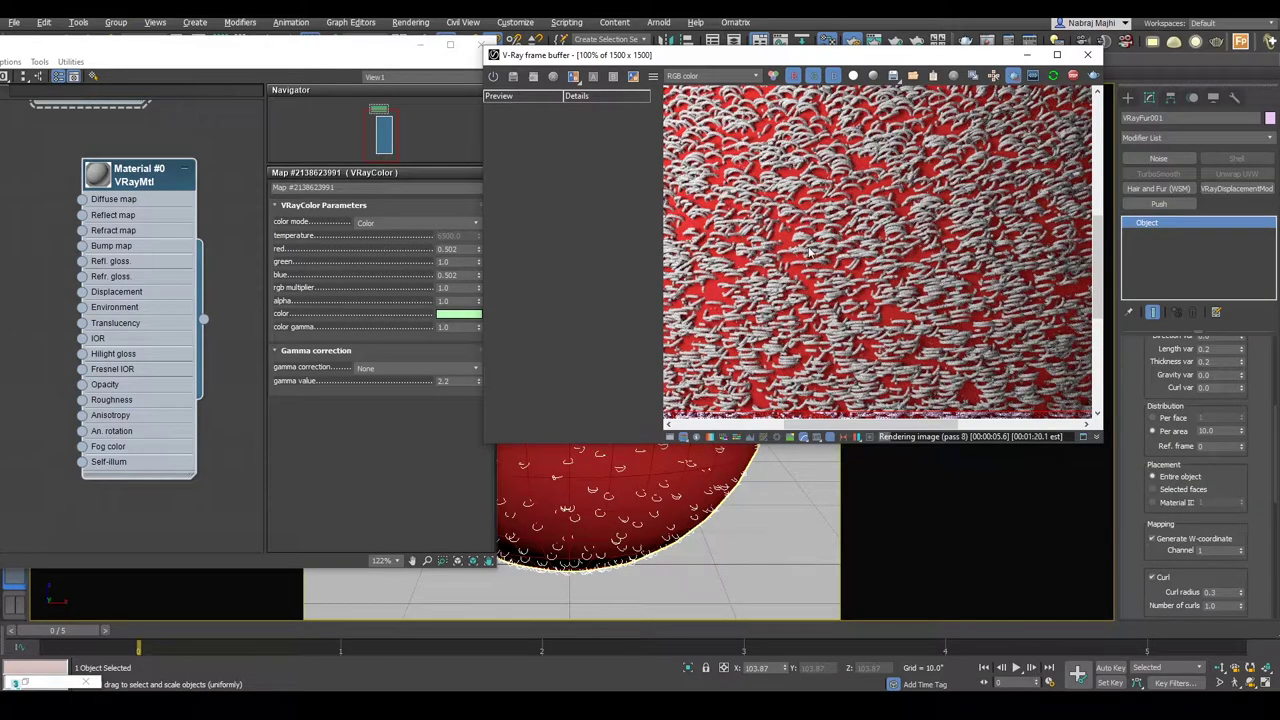
{"action": "scroll", "coordinate": [1252, 412], "scroll_direction": "up", "scroll_amount": 3}
{"action": "scroll", "coordinate": [1245, 408], "scroll_direction": "up", "scroll_amount": 3}
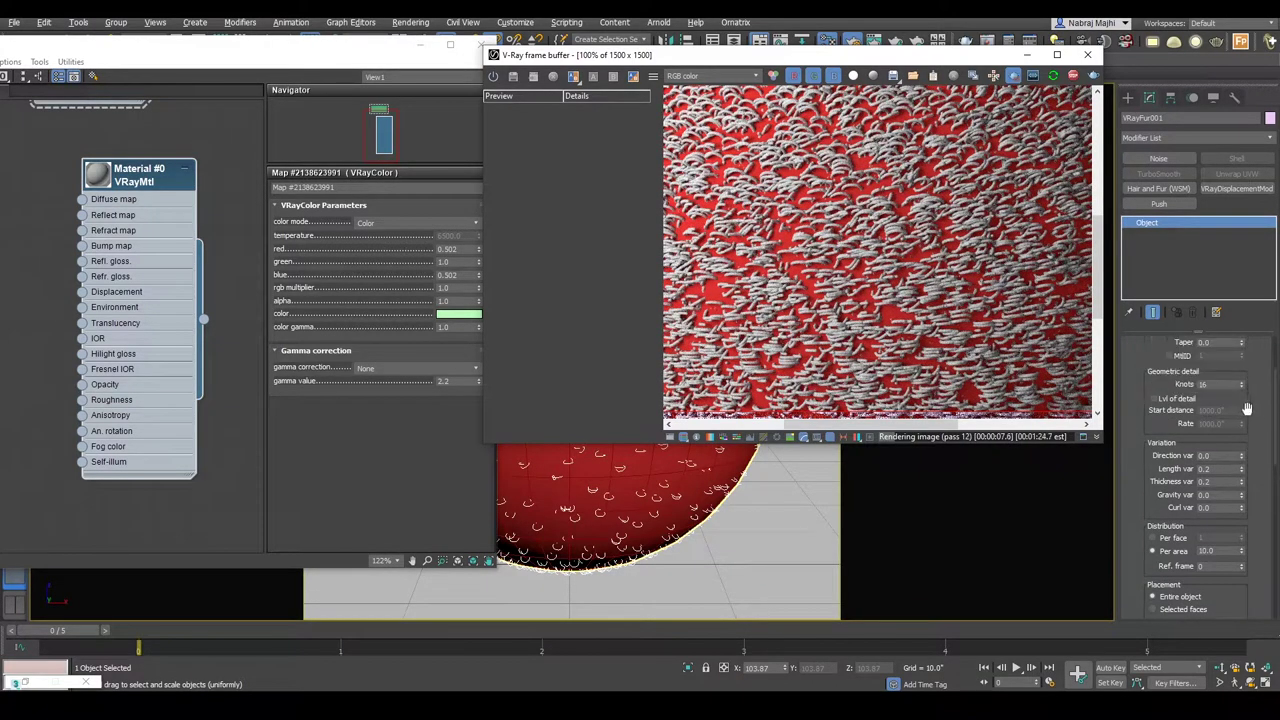
{"action": "scroll", "coordinate": [1243, 407], "scroll_direction": "up", "scroll_amount": 2}
{"action": "double_click", "coordinate": [1214, 425]}
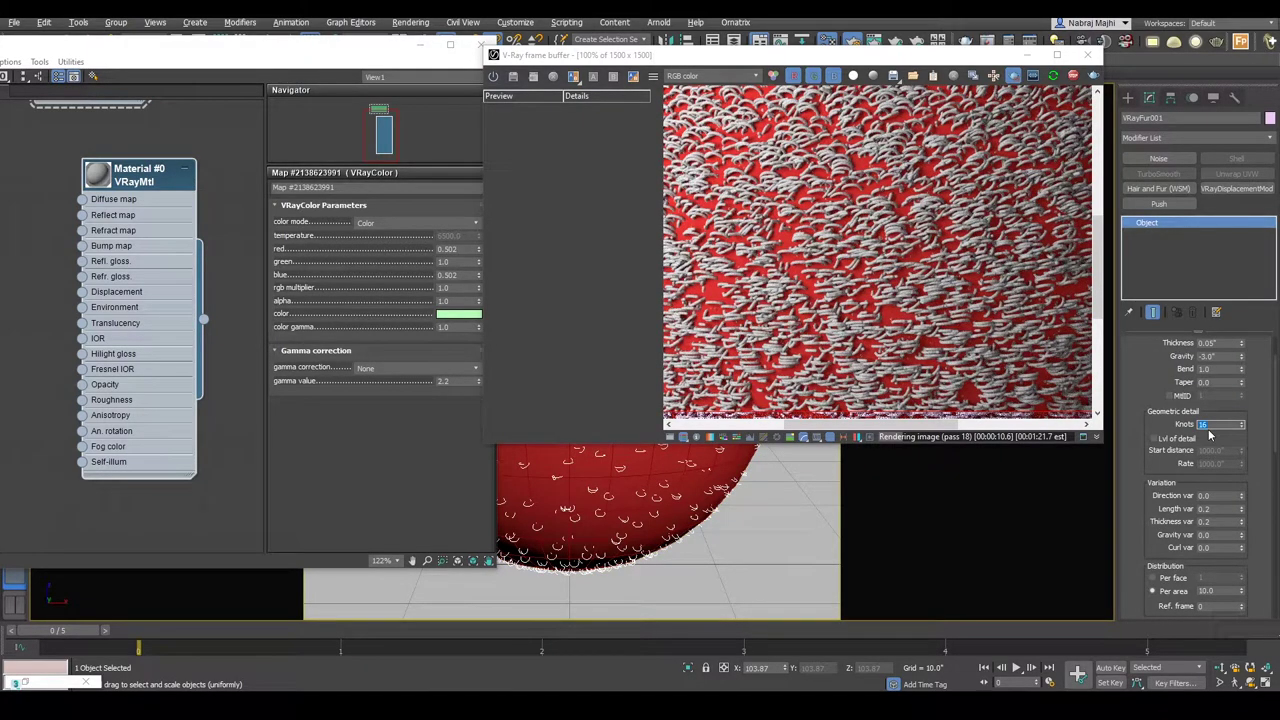
{"action": "scroll", "coordinate": [940, 380], "scroll_direction": "down", "scroll_amount": 2}
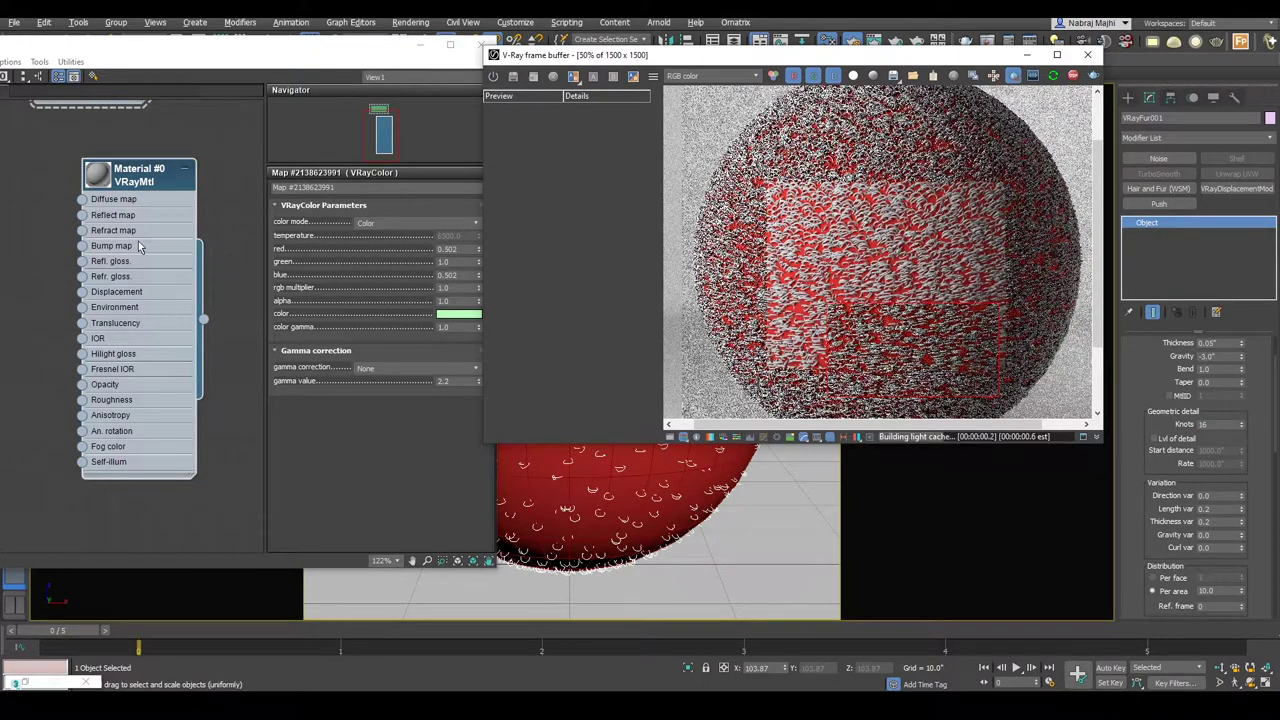
{"action": "left_click_drag", "start_coordinate": [92, 162], "coordinate": [181, 165]}
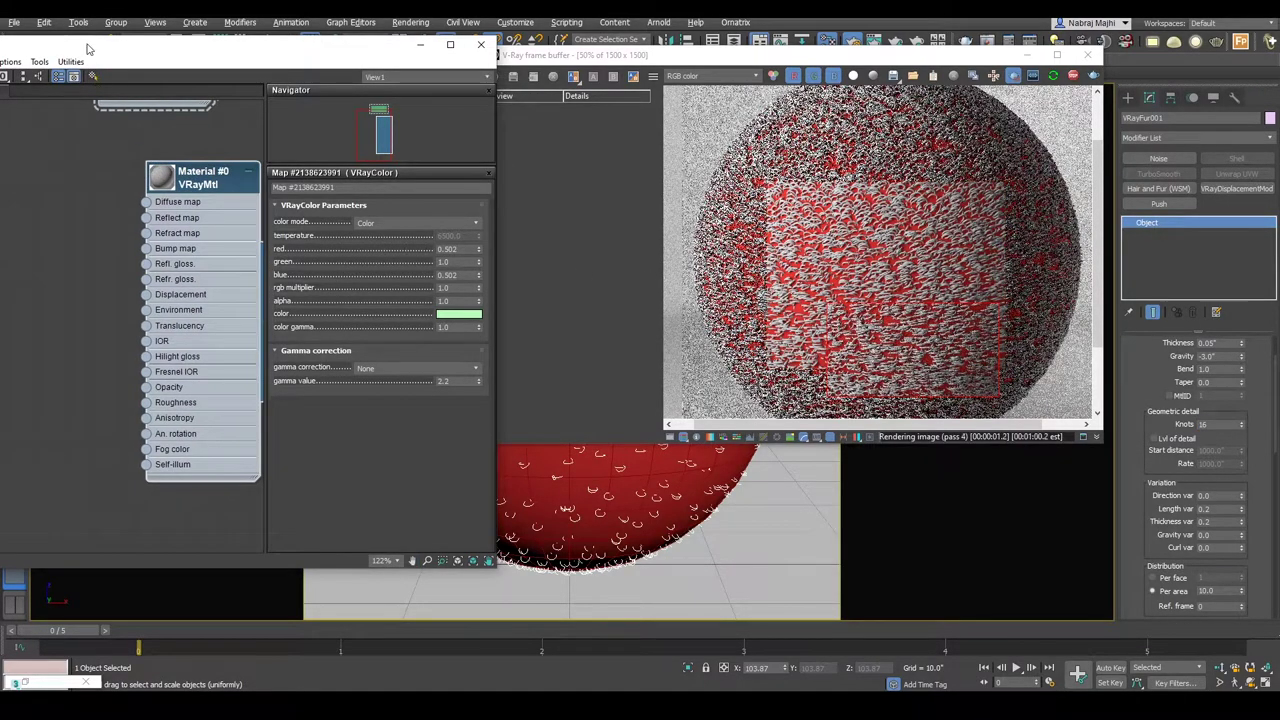
- Drop a Falloff map node into View1 to feed Material #0's Diffuse map slot
{"action": "left_click_drag", "start_coordinate": [87, 48], "coordinate": [224, 48]}
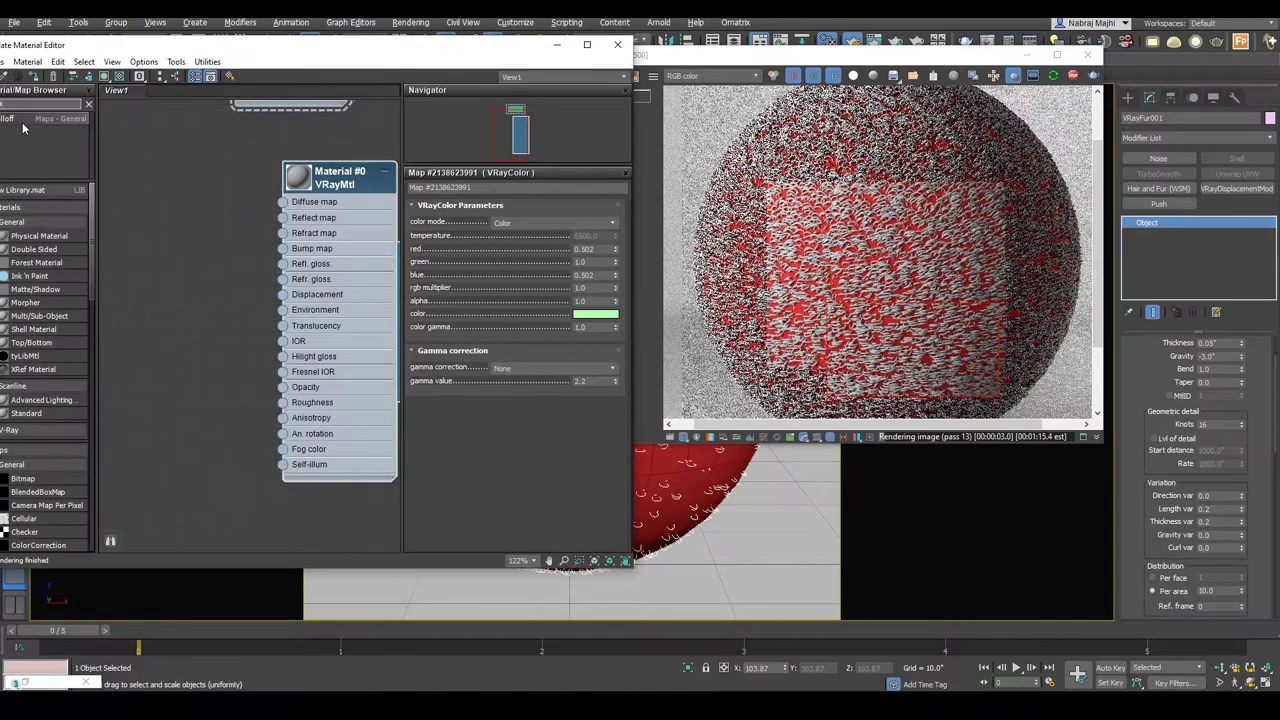
{"action": "left_click_drag", "start_coordinate": [40, 130], "coordinate": [325, 237]}
{"action": "scroll", "coordinate": [270, 280], "scroll_direction": "up", "scroll_amount": 1}
{"action": "scroll", "coordinate": [928, 355], "scroll_direction": "up", "scroll_amount": 2}
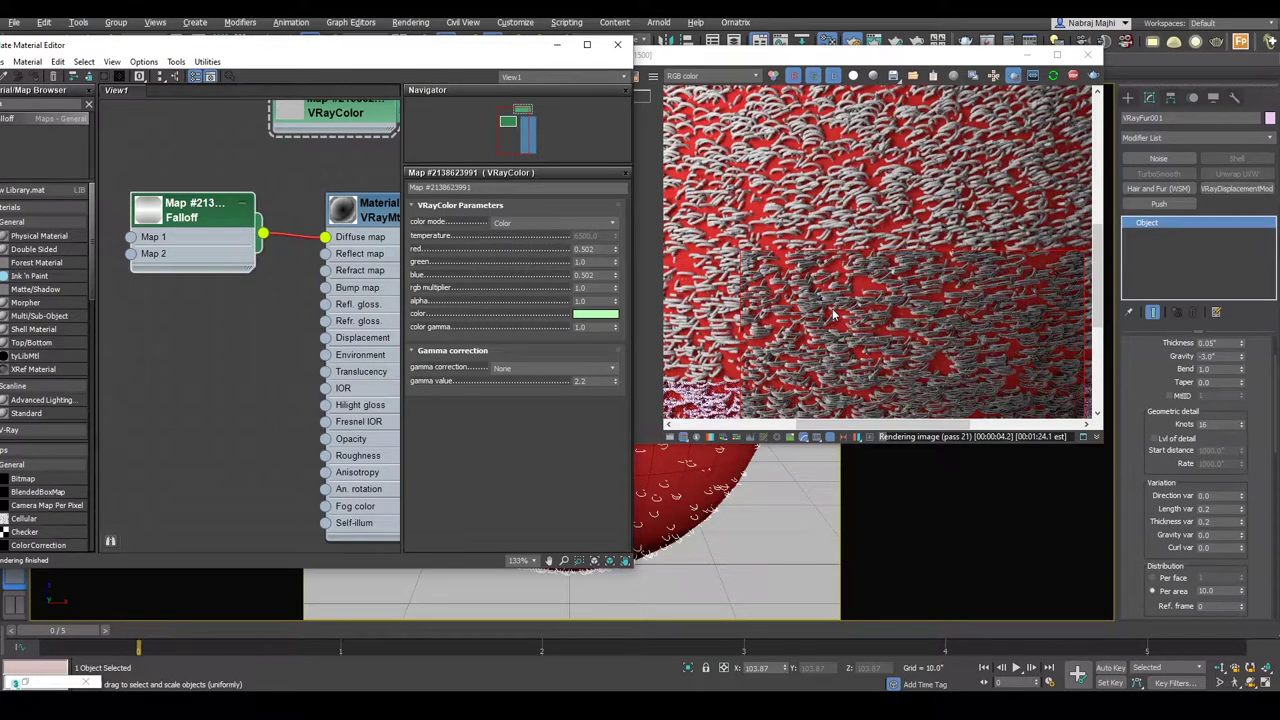
{"action": "scroll", "coordinate": [838, 310], "scroll_direction": "down", "scroll_amount": 2}
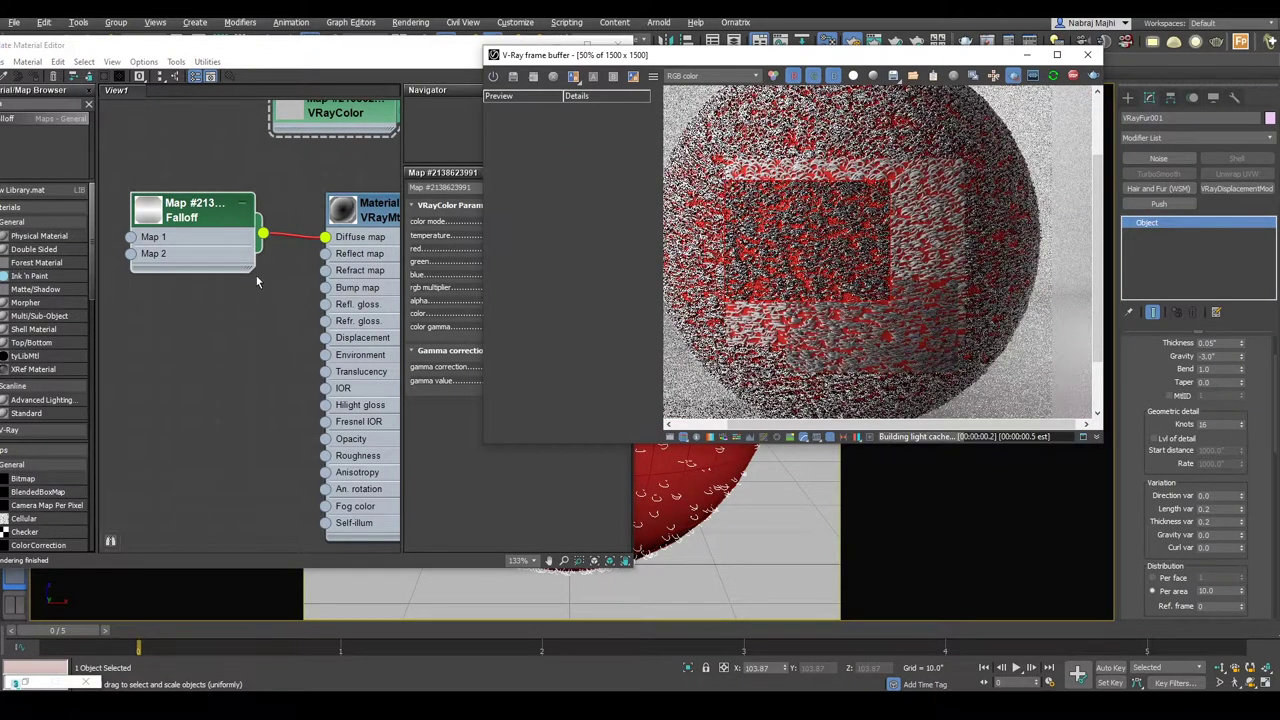
{"action": "middle_click_drag", "start_coordinate": [222, 304], "coordinate": [352, 314]}
{"action": "left_click_drag", "start_coordinate": [300, 45], "coordinate": [381, 31]}
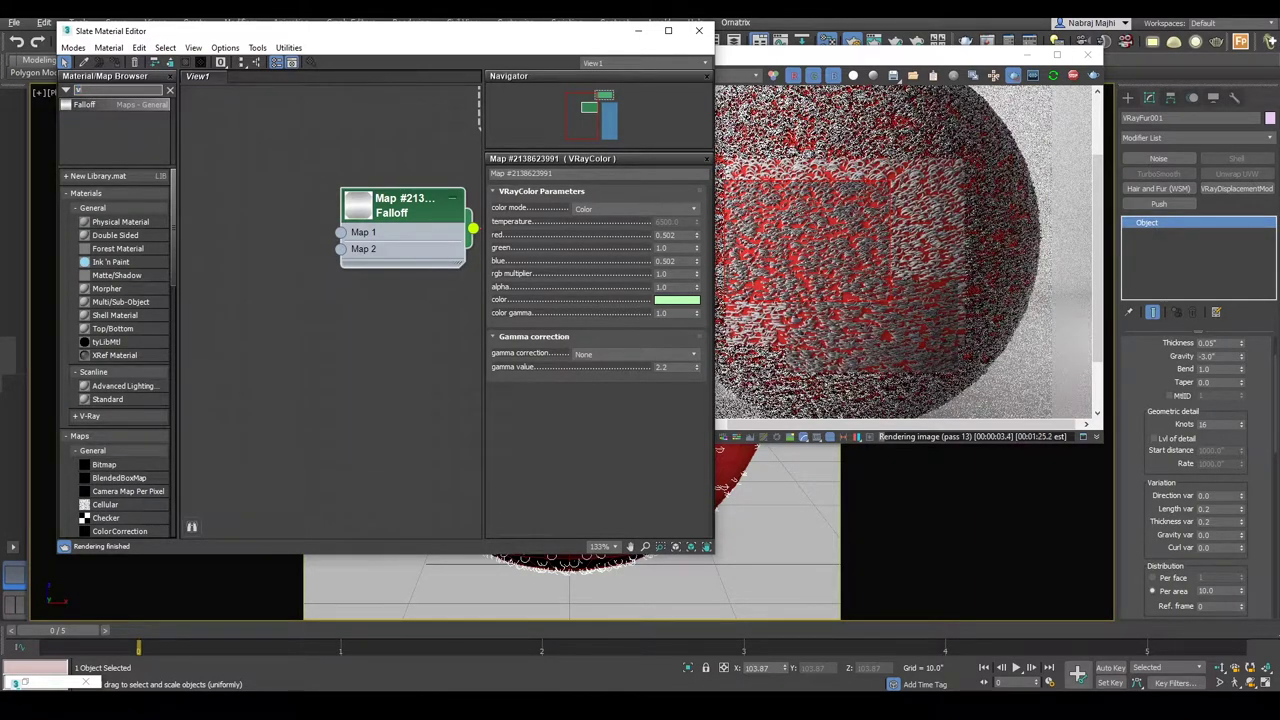
- Search the browser for 'vraycolo' and bring up the towel reference image
{"action": "key", "text": "BackSpace"}
{"action": "key", "text": "BackSpace"}
{"action": "type", "text": "vraycolo"}
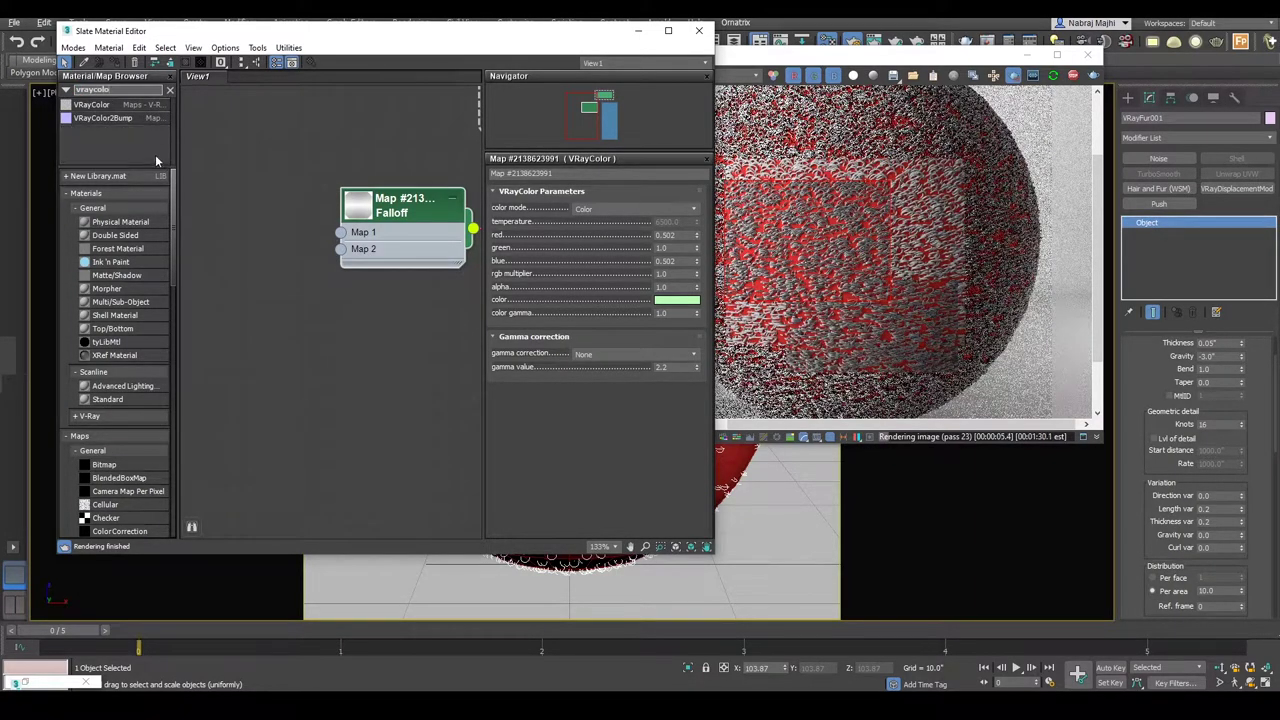
{"action": "mouse_move", "coordinate": [440, 706]}
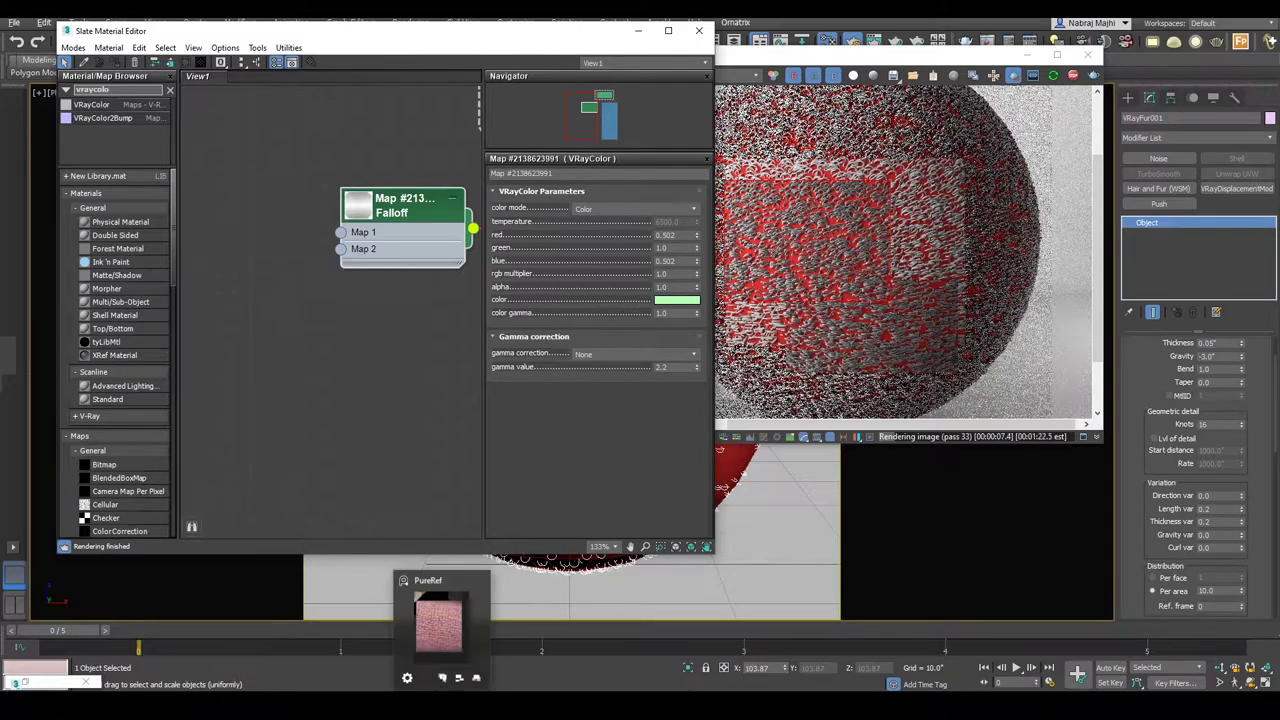
{"action": "left_click", "coordinate": [439, 625]}
{"action": "scroll", "coordinate": [349, 429], "scroll_direction": "down", "scroll_amount": 2}
{"action": "scroll", "coordinate": [276, 318], "scroll_direction": "up", "scroll_amount": 2}
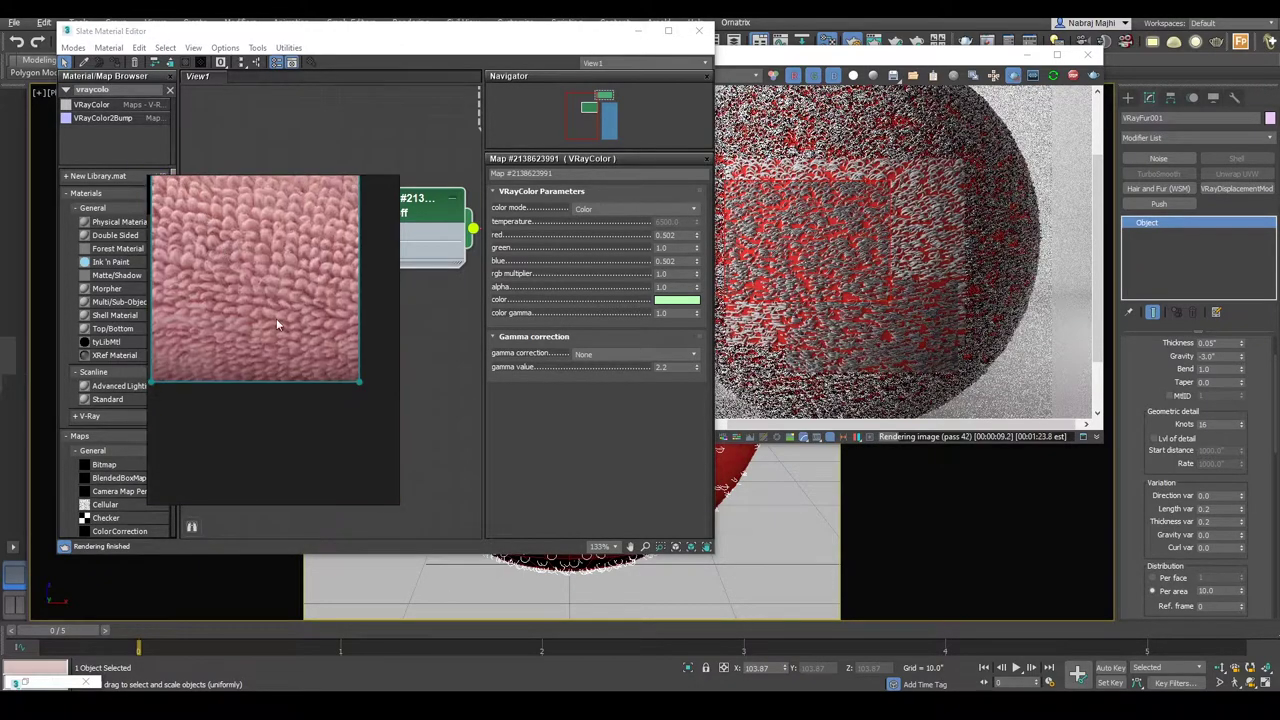
{"action": "mouse_move", "coordinate": [313, 342]}
{"action": "middle_mouse_down"}
{"action": "mouse_move", "coordinate": [287, 322]}
{"action": "mouse_move", "coordinate": [297, 325]}
{"action": "middle_mouse_up"}
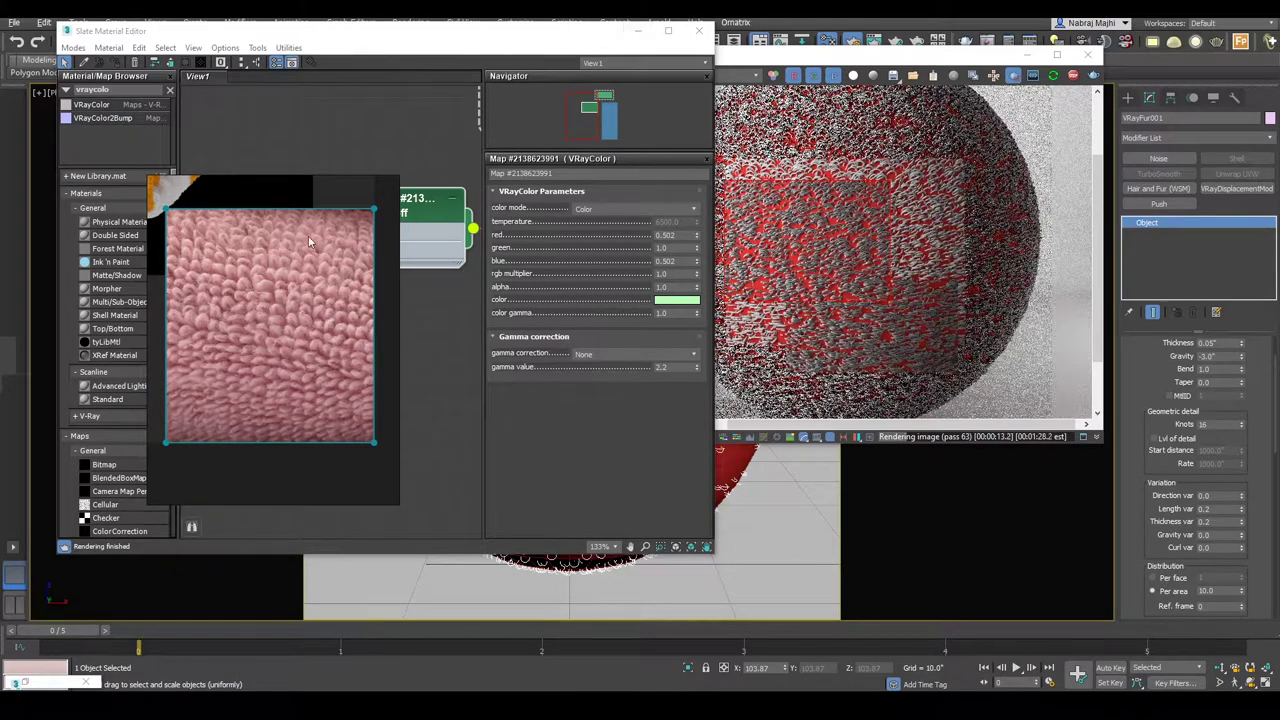
{"action": "mouse_move", "coordinate": [286, 238]}
{"action": "left_mouse_down"}
{"action": "mouse_move", "coordinate": [445, 305]}
{"action": "mouse_move", "coordinate": [286, 245]}
{"action": "left_mouse_up"}
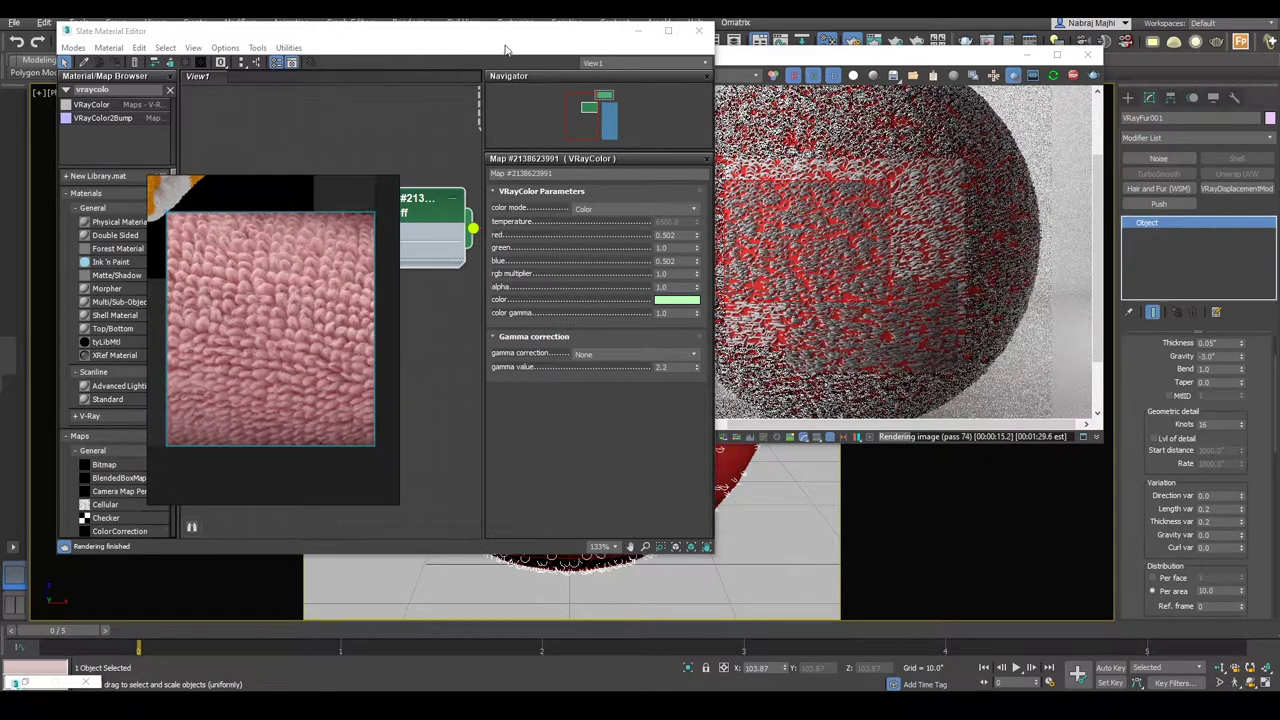
{"action": "left_click_drag", "start_coordinate": [338, 31], "coordinate": [439, 28]}
- Add a VRayColor map sampled from the towel's pink at Value 242, wired to Falloff Map 1
{"action": "left_click_drag", "start_coordinate": [231, 101], "coordinate": [380, 110]}
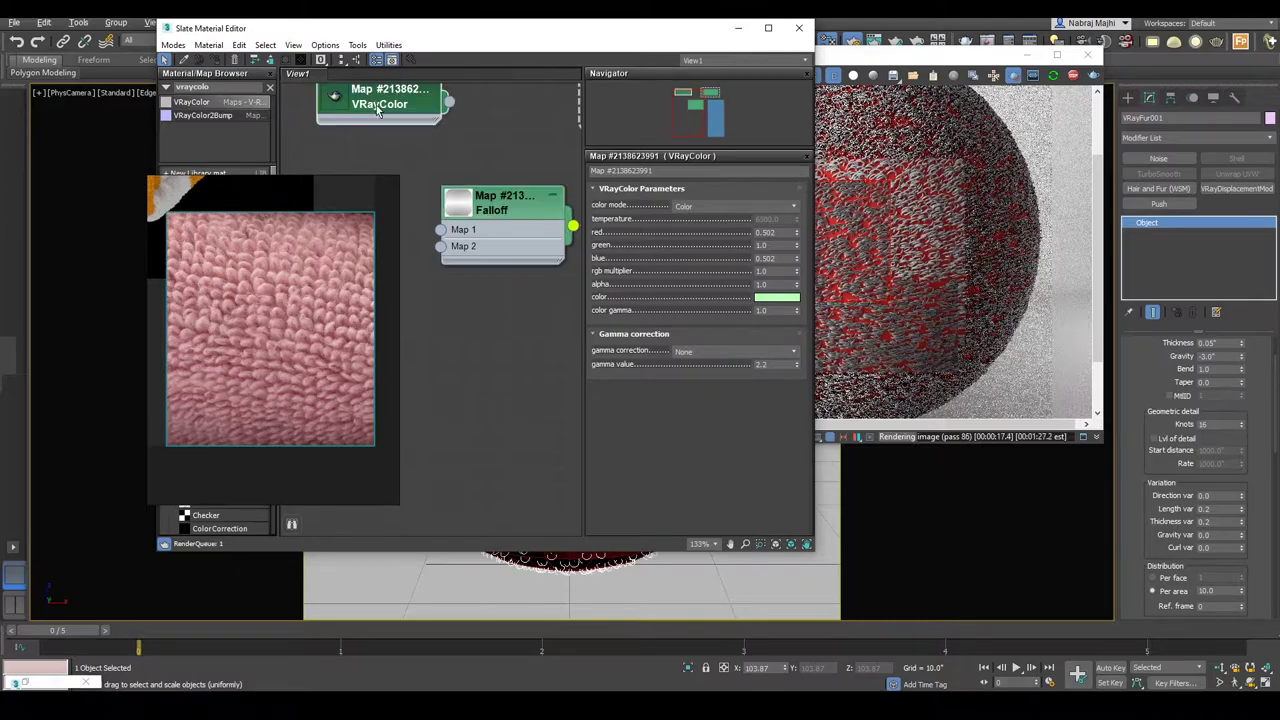
{"action": "double_click", "coordinate": [396, 121]}
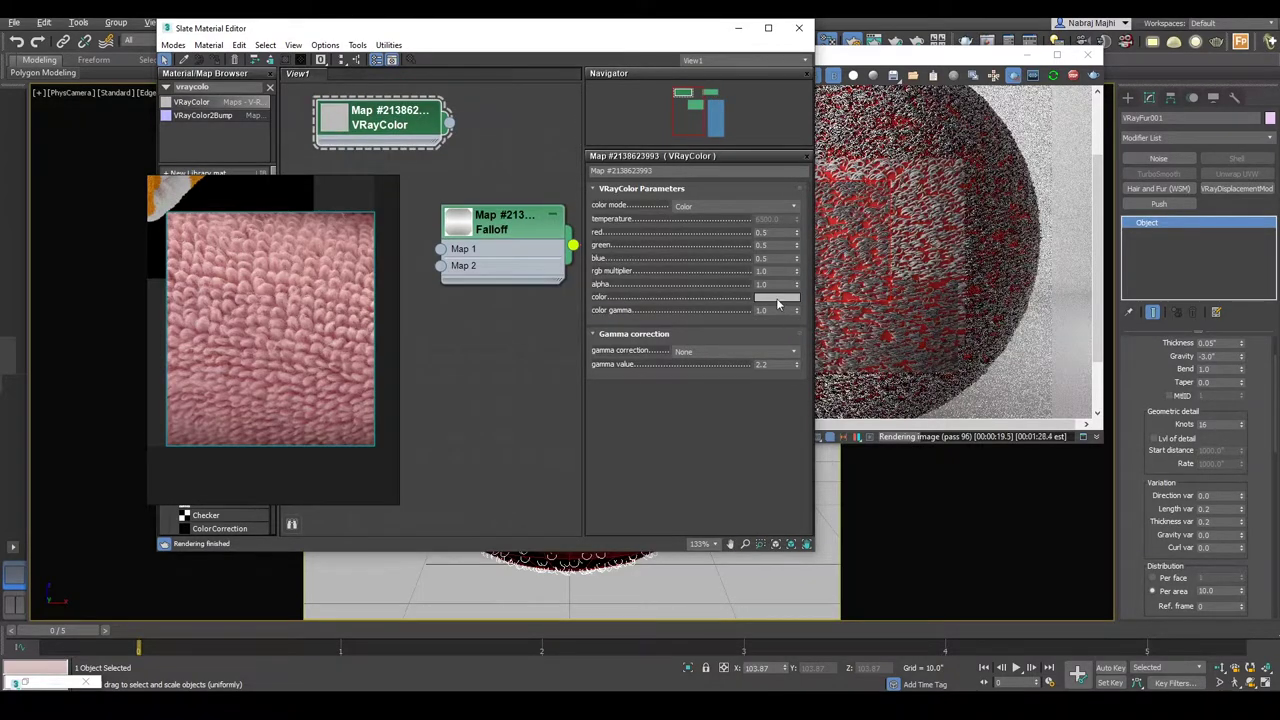
{"action": "left_click", "coordinate": [777, 298]}
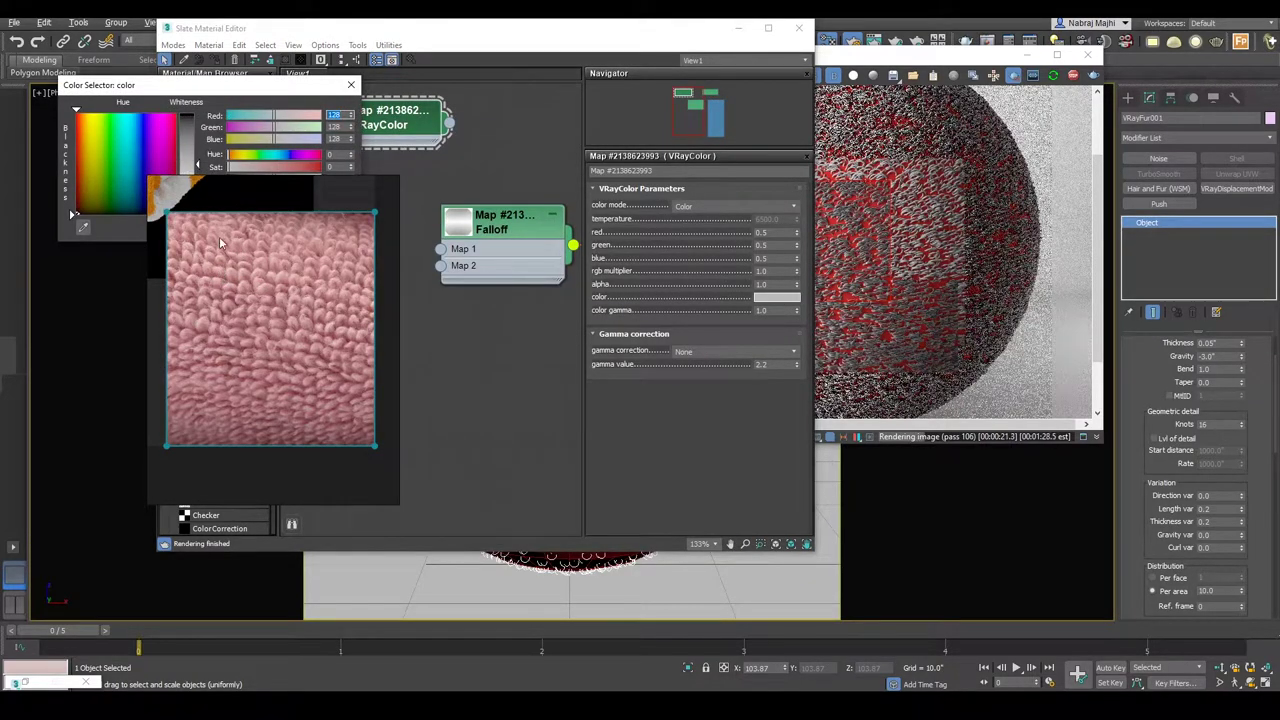
{"action": "left_click_drag", "start_coordinate": [205, 87], "coordinate": [609, 88]}
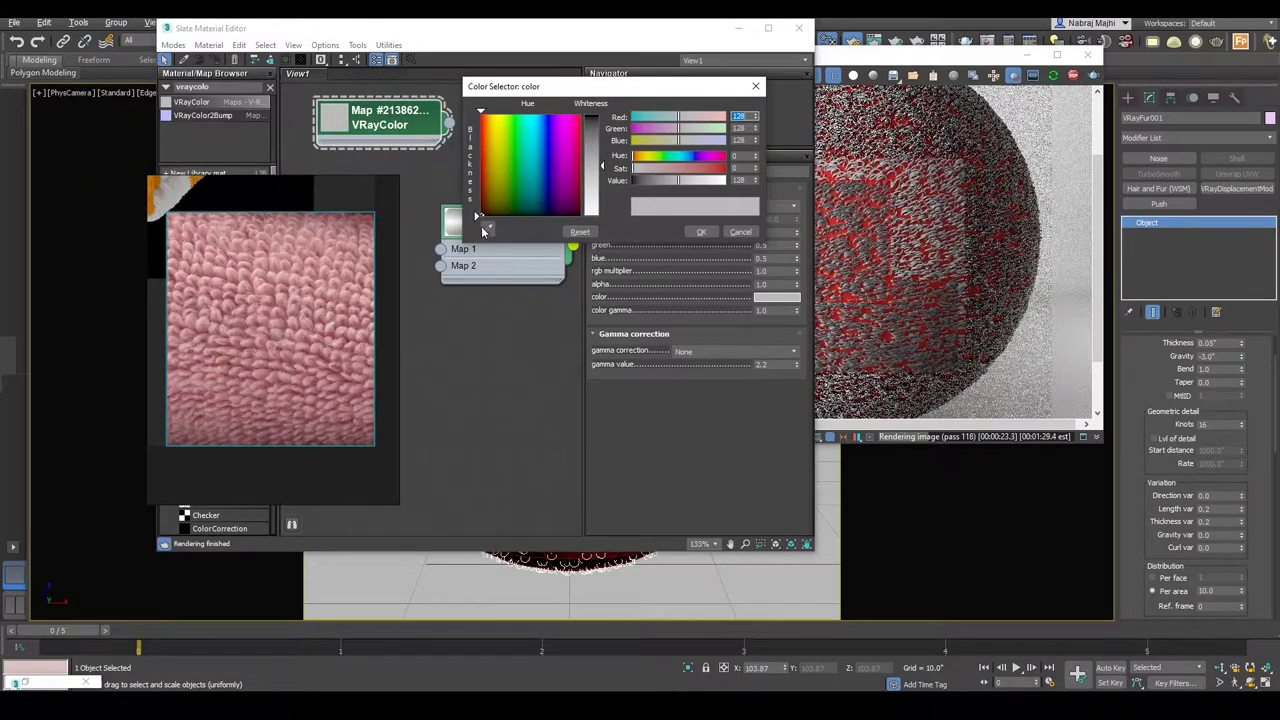
{"action": "left_click", "coordinate": [247, 277]}
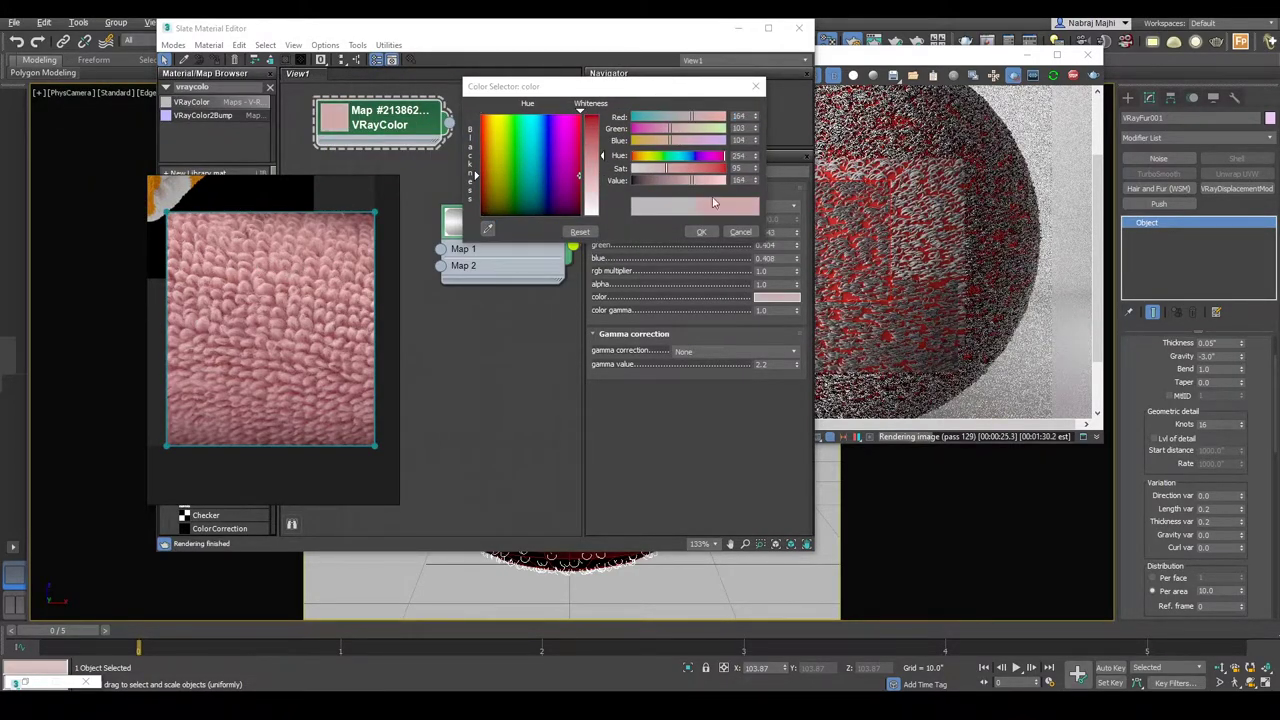
{"action": "left_click_drag", "start_coordinate": [700, 187], "coordinate": [720, 187]}
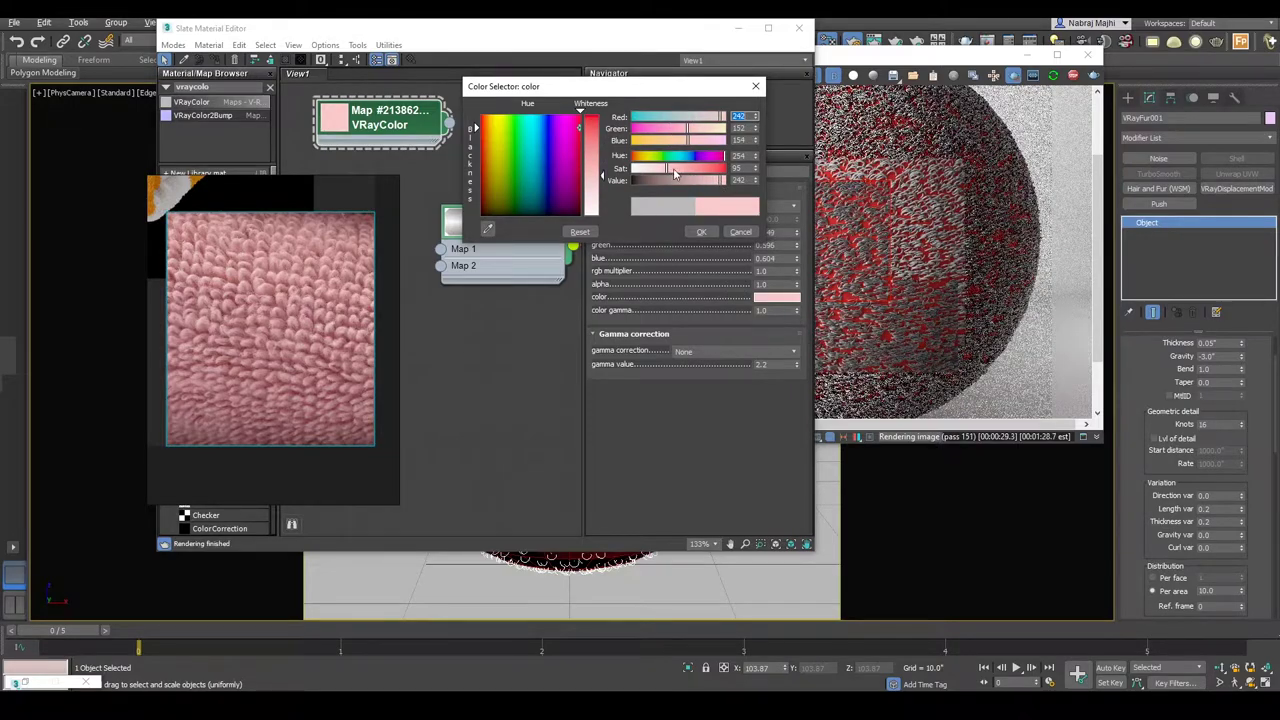
{"action": "left_click", "coordinate": [702, 232]}
{"action": "mouse_move", "coordinate": [402, 150]}
{"action": "left_mouse_down"}
{"action": "mouse_move", "coordinate": [452, 140]}
{"action": "mouse_move", "coordinate": [393, 135]}
{"action": "left_mouse_up"}
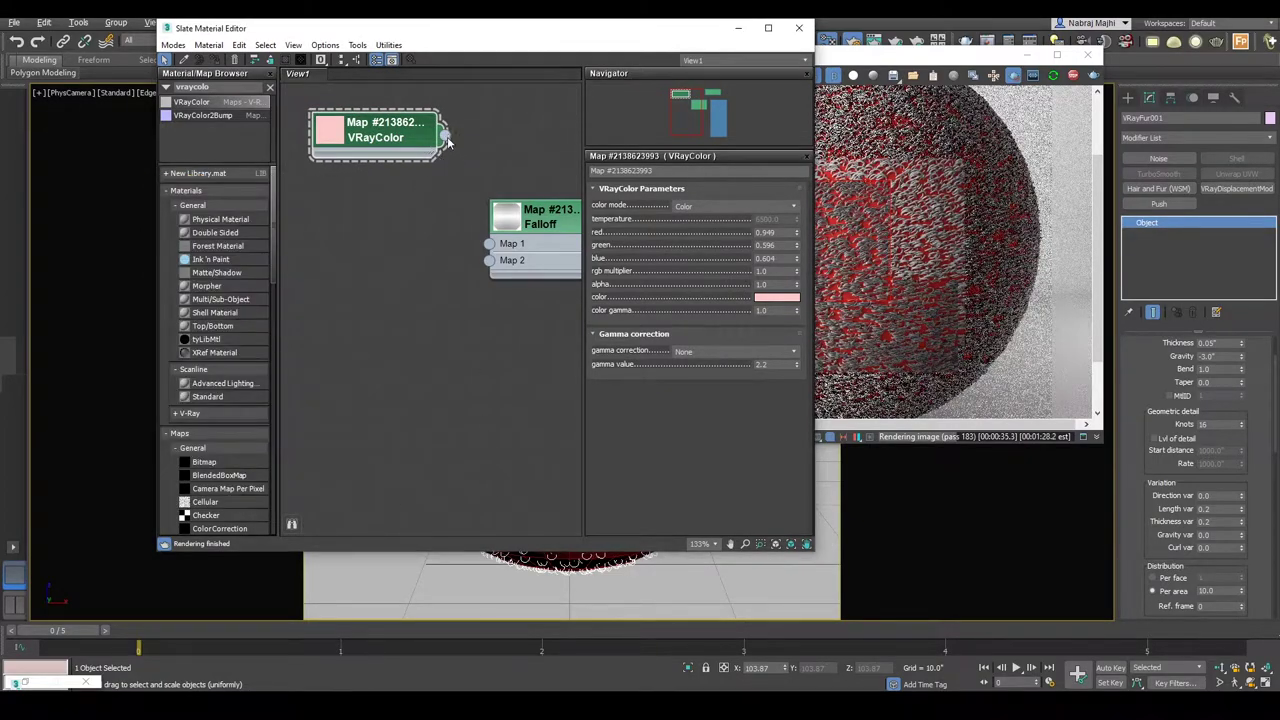
{"action": "left_click_drag", "start_coordinate": [446, 137], "coordinate": [489, 243]}
{"action": "left_click_drag", "start_coordinate": [510, 38], "coordinate": [293, 37]}
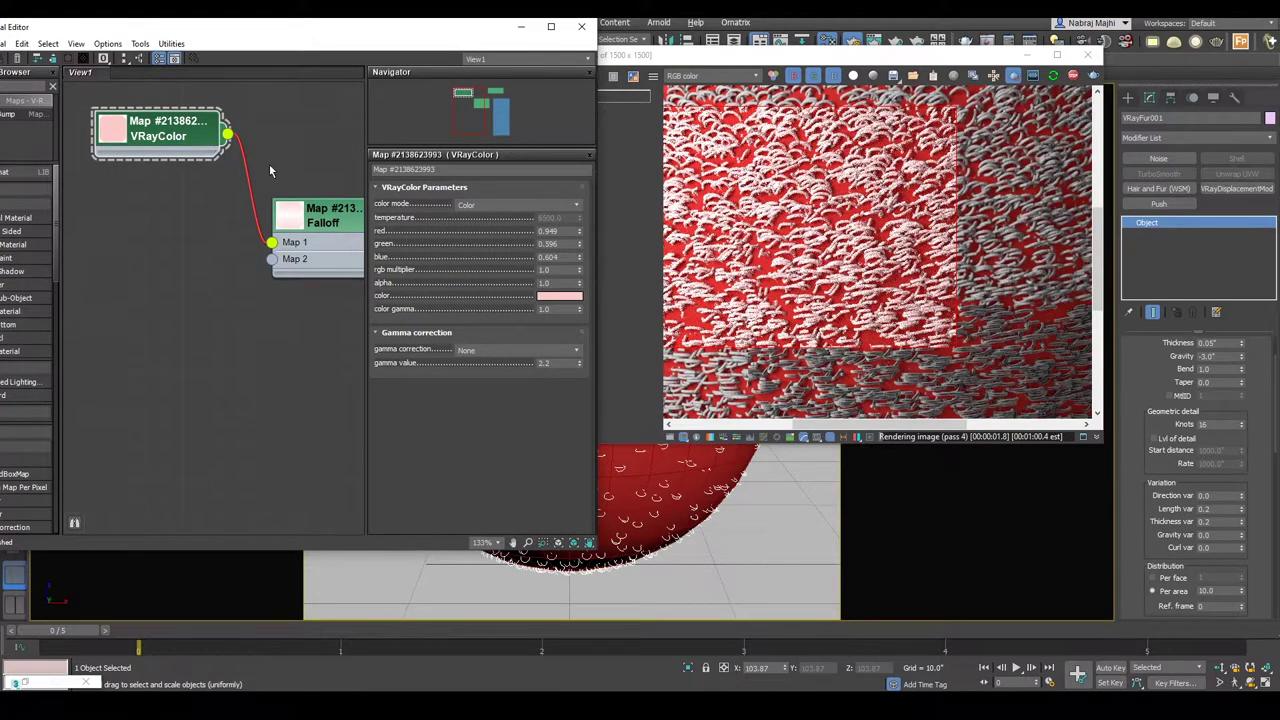
- Wire a copy of the pink VRayColor into Falloff Map 2, made paler at full Value (1.0, 0.698, 0.706)
{"action": "left_click_drag", "start_coordinate": [184, 148], "coordinate": [272, 259], "text": "shift"}
{"action": "left_click", "coordinate": [138, 322]}
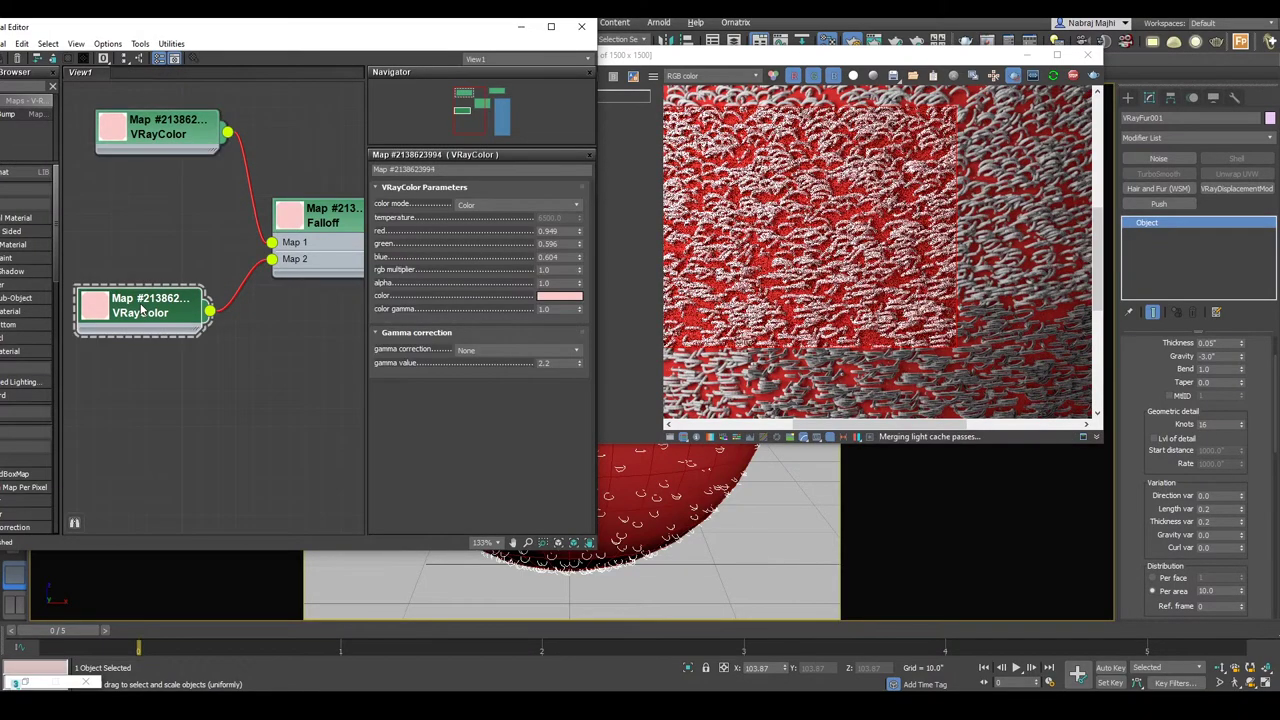
{"action": "left_click", "coordinate": [558, 296]}
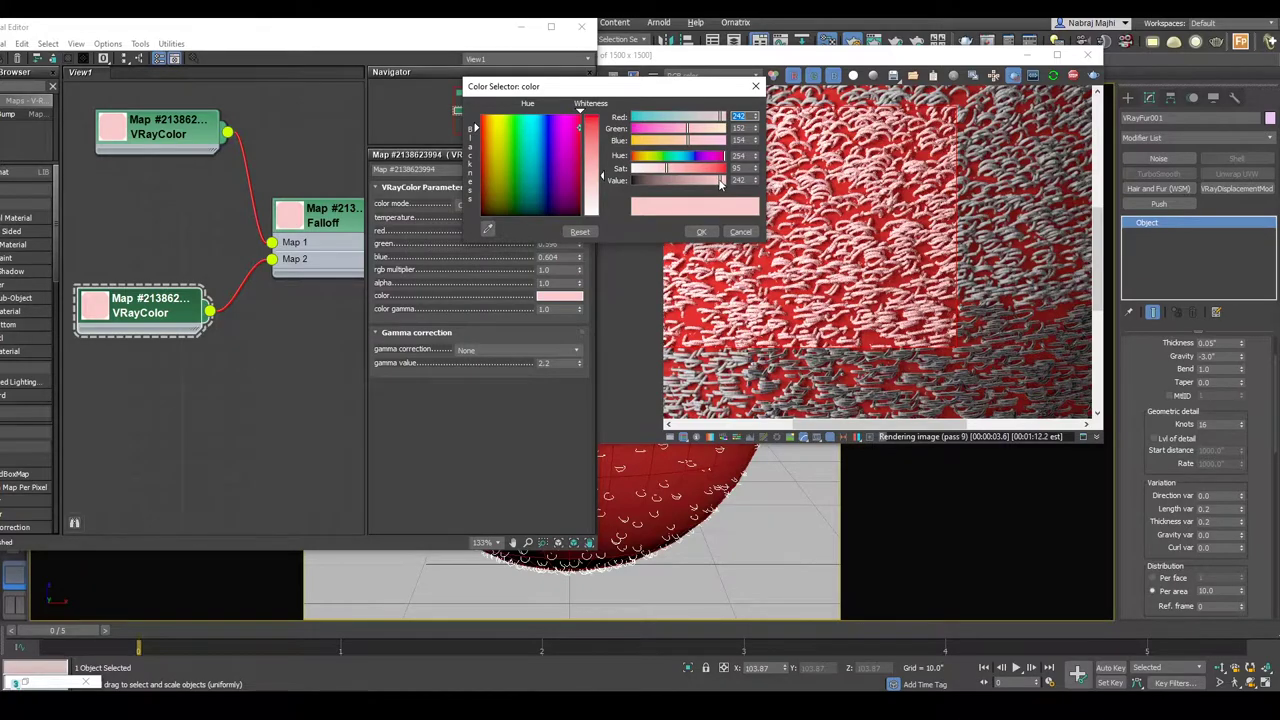
{"action": "left_click_drag", "start_coordinate": [718, 186], "coordinate": [659, 171]}
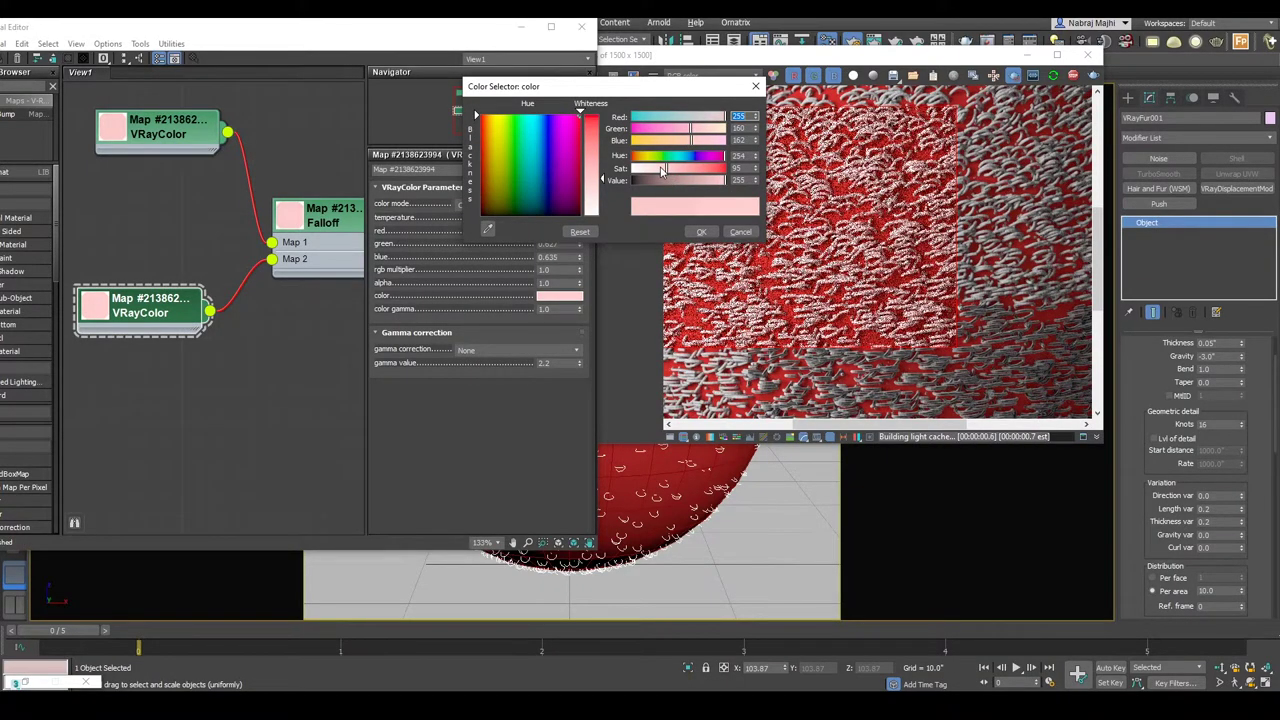
{"action": "left_click", "coordinate": [700, 231]}
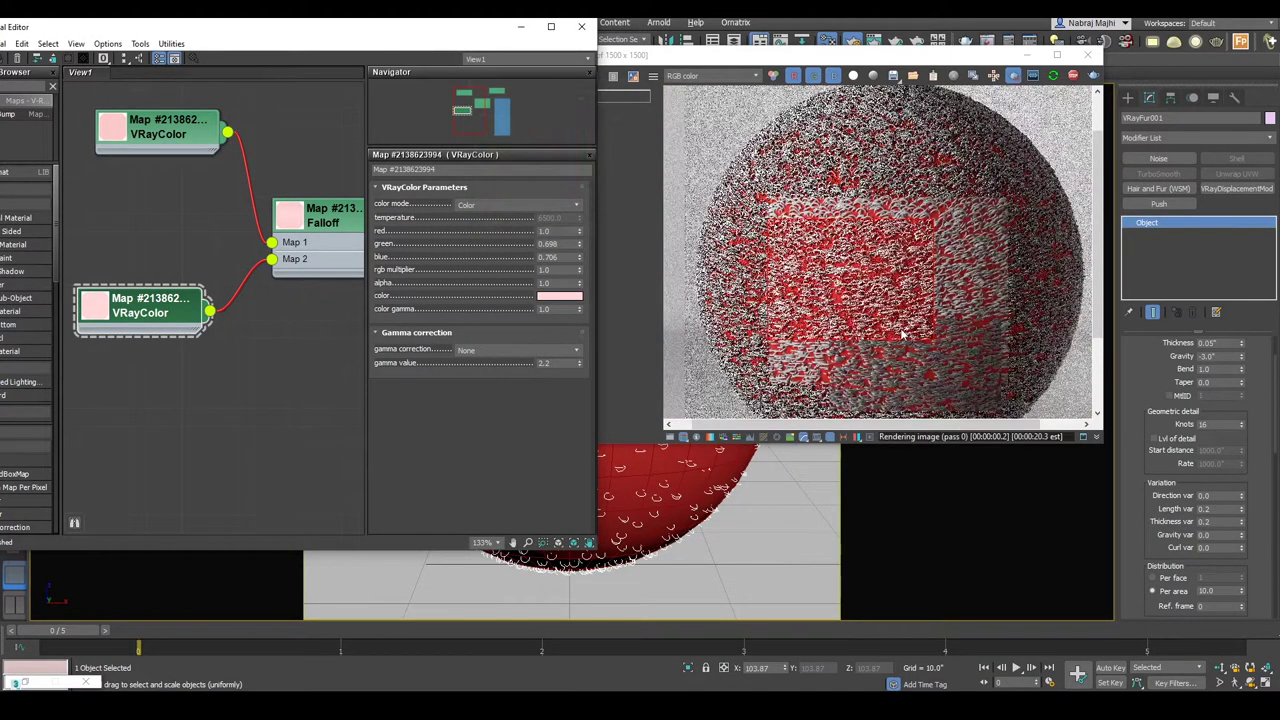
{"action": "scroll", "coordinate": [900, 315], "scroll_direction": "down", "scroll_amount": 3}
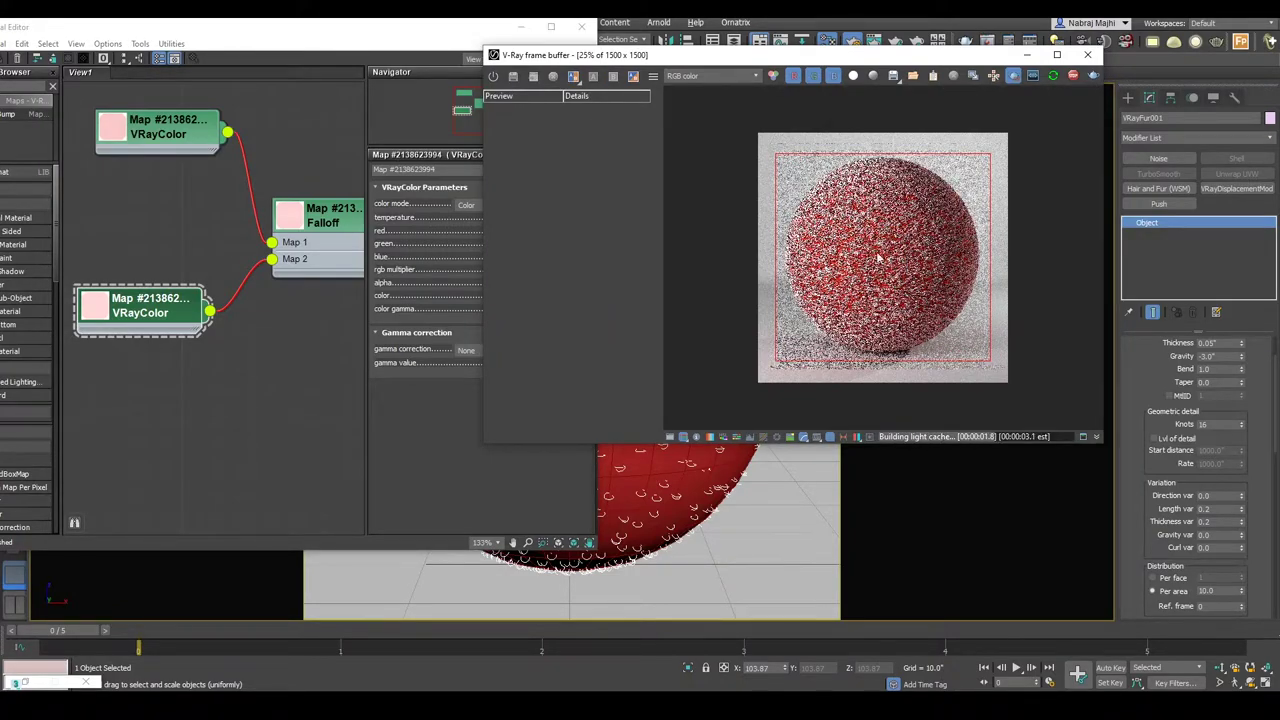
- Select Sphere001 and assign the Falloff-driven VRayMtl to it
{"action": "scroll", "coordinate": [813, 361], "scroll_direction": "up", "scroll_amount": 1}
{"action": "scroll", "coordinate": [267, 318], "scroll_direction": "down", "scroll_amount": 3}
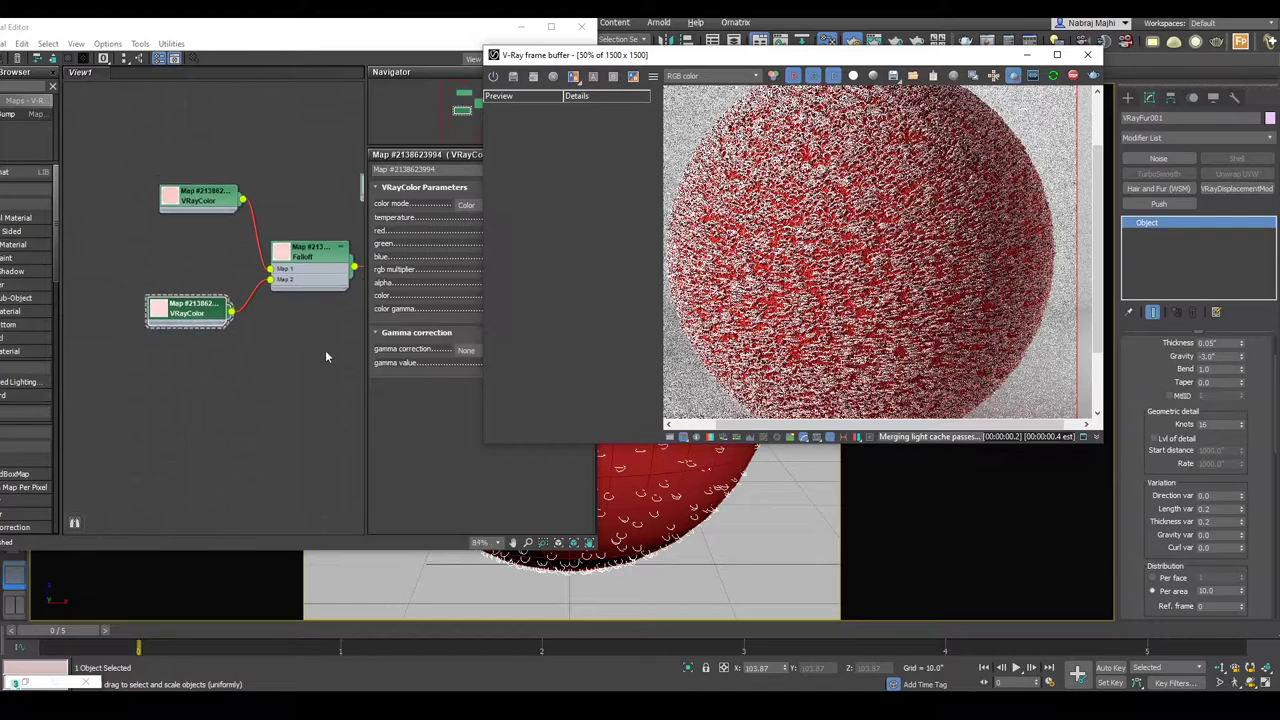
{"action": "left_click", "coordinate": [636, 468]}
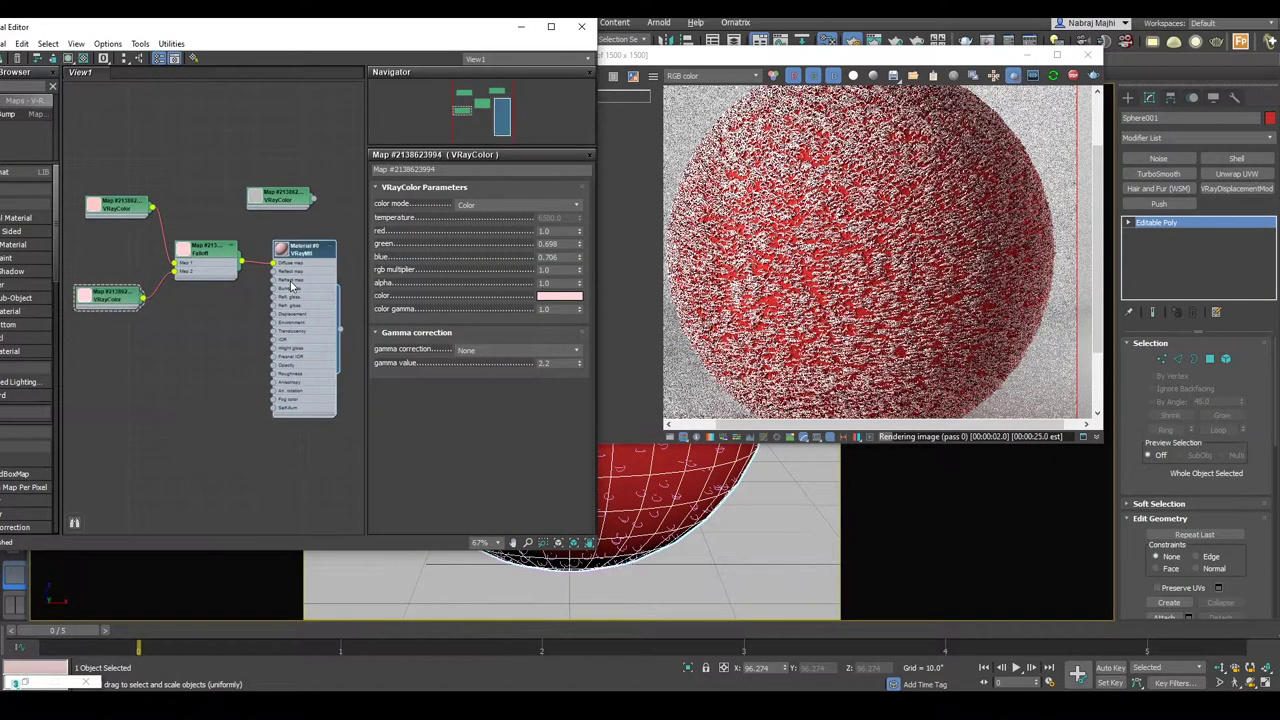
{"action": "right_click", "coordinate": [310, 282]}
{"action": "left_click", "coordinate": [364, 297]}
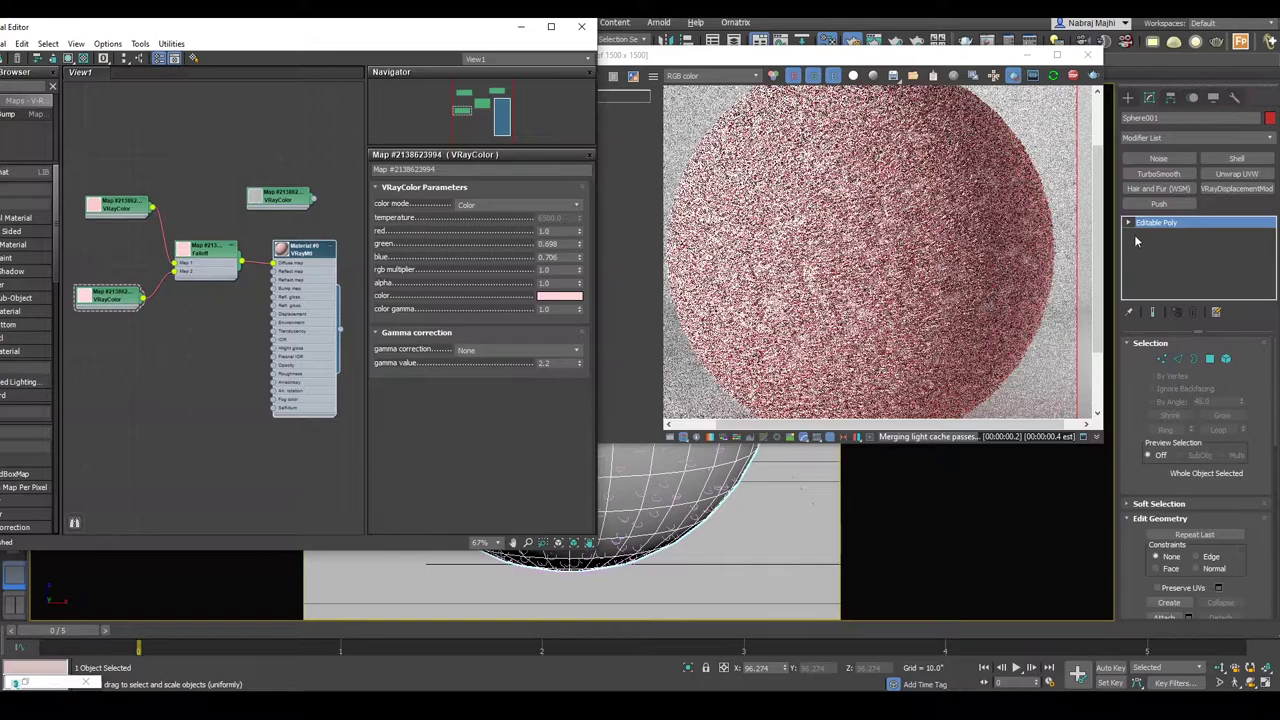
- Render the sphere and add a TurboSmooth modifier with 1 iteration
{"action": "key", "text": "shift+q"}
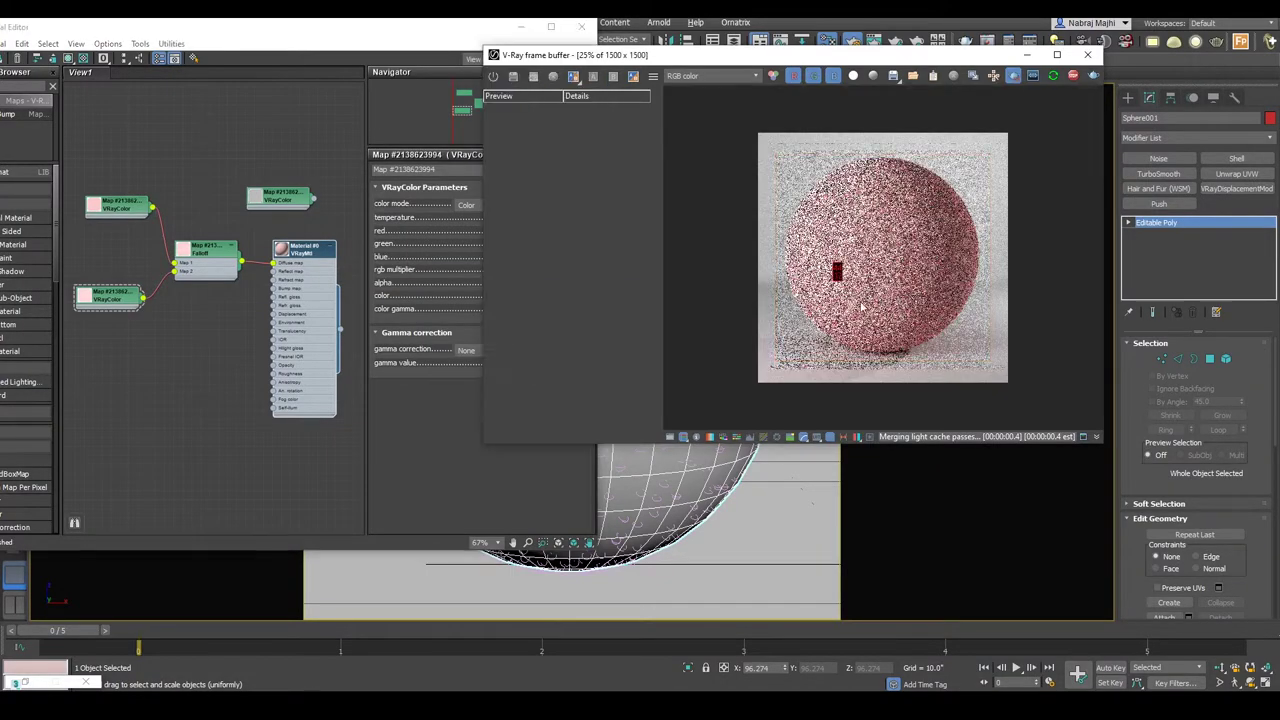
{"action": "double_click", "coordinate": [930, 378]}
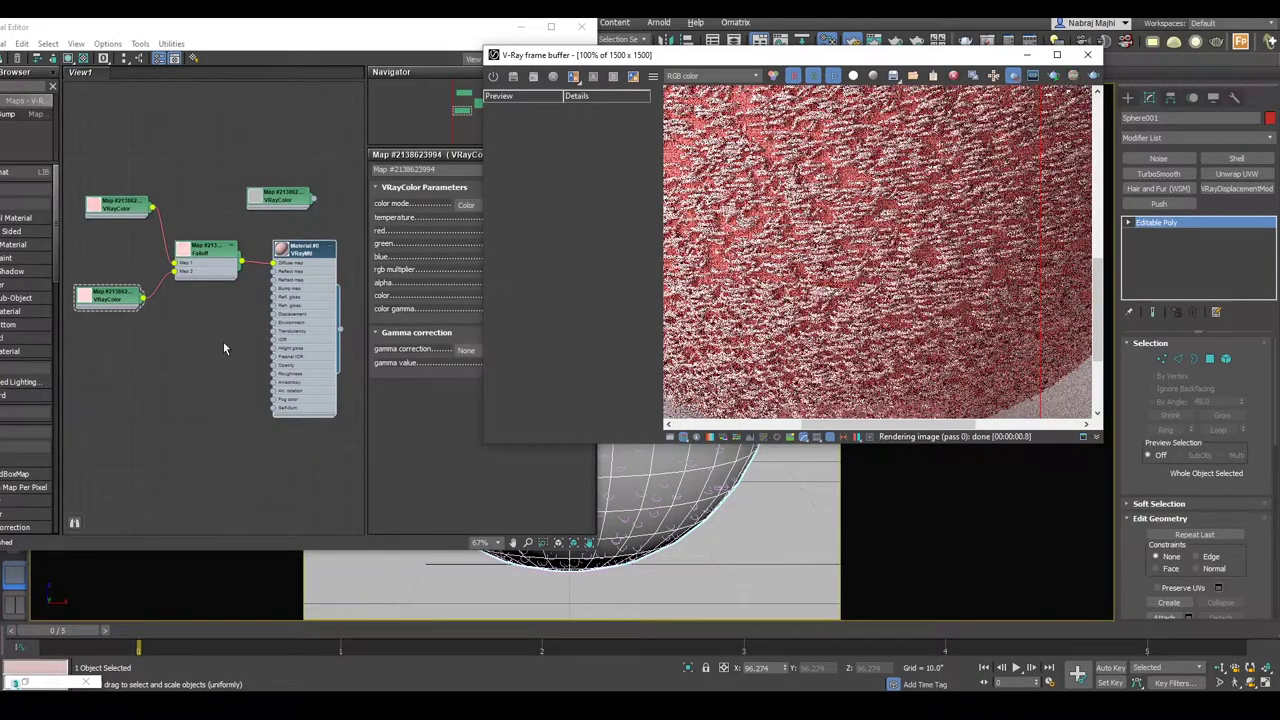
{"action": "left_click", "coordinate": [1158, 174]}
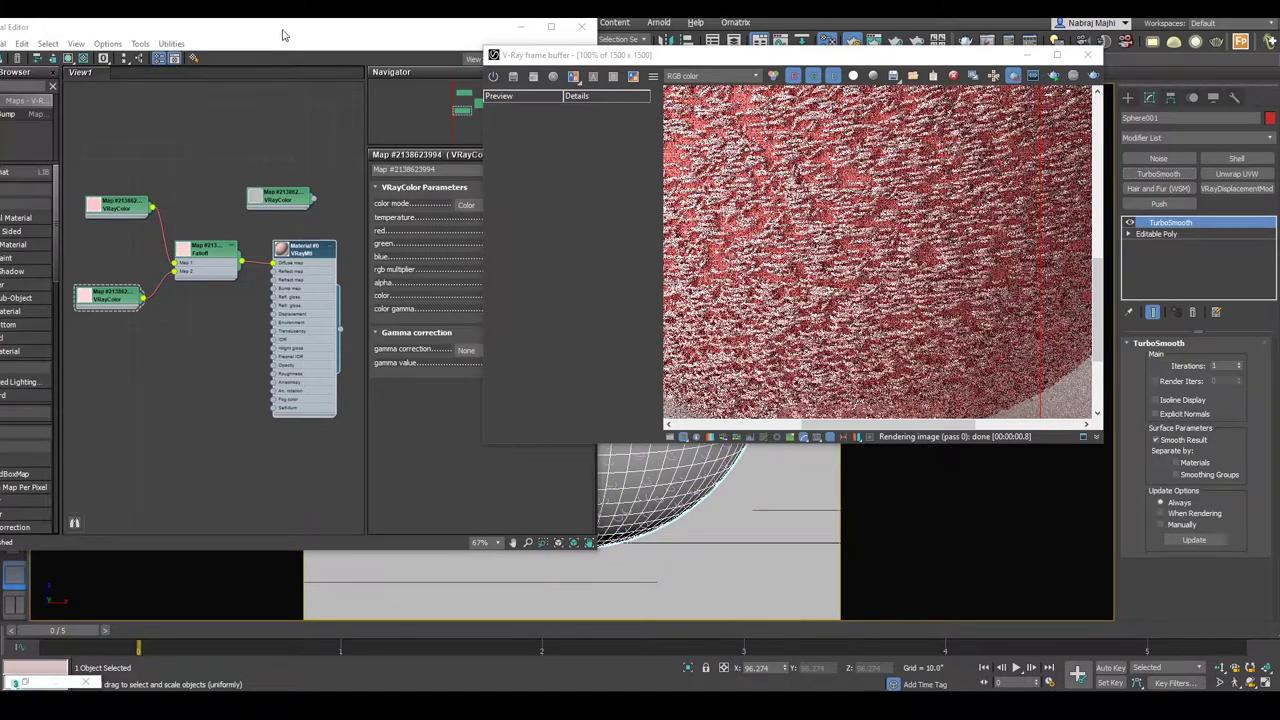
- Re-render the TurboSmoothed sphere from the V-Ray frame buffer using Render last
{"action": "left_click_drag", "start_coordinate": [285, 33], "coordinate": [336, 66]}
{"action": "scroll", "coordinate": [825, 232], "scroll_direction": "down", "scroll_amount": 3}
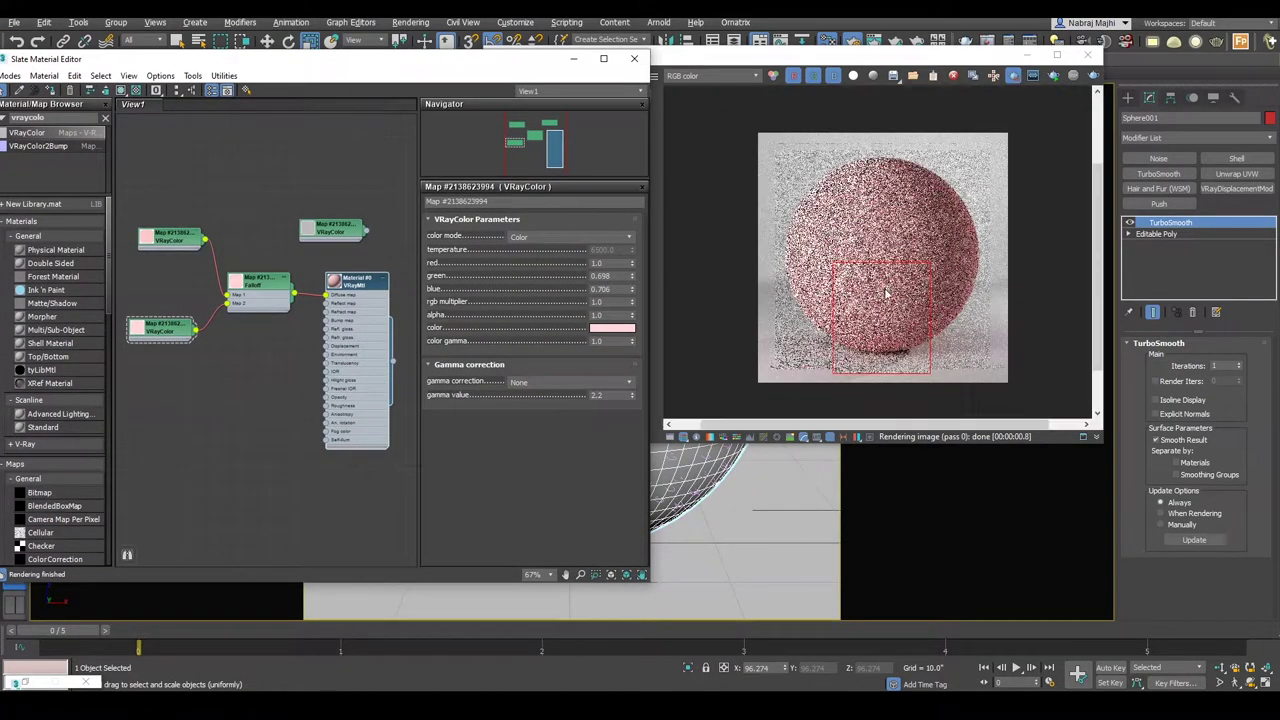
{"action": "scroll", "coordinate": [840, 235], "scroll_direction": "up", "scroll_amount": 2}
{"action": "scroll", "coordinate": [905, 230], "scroll_direction": "down", "scroll_amount": 3}
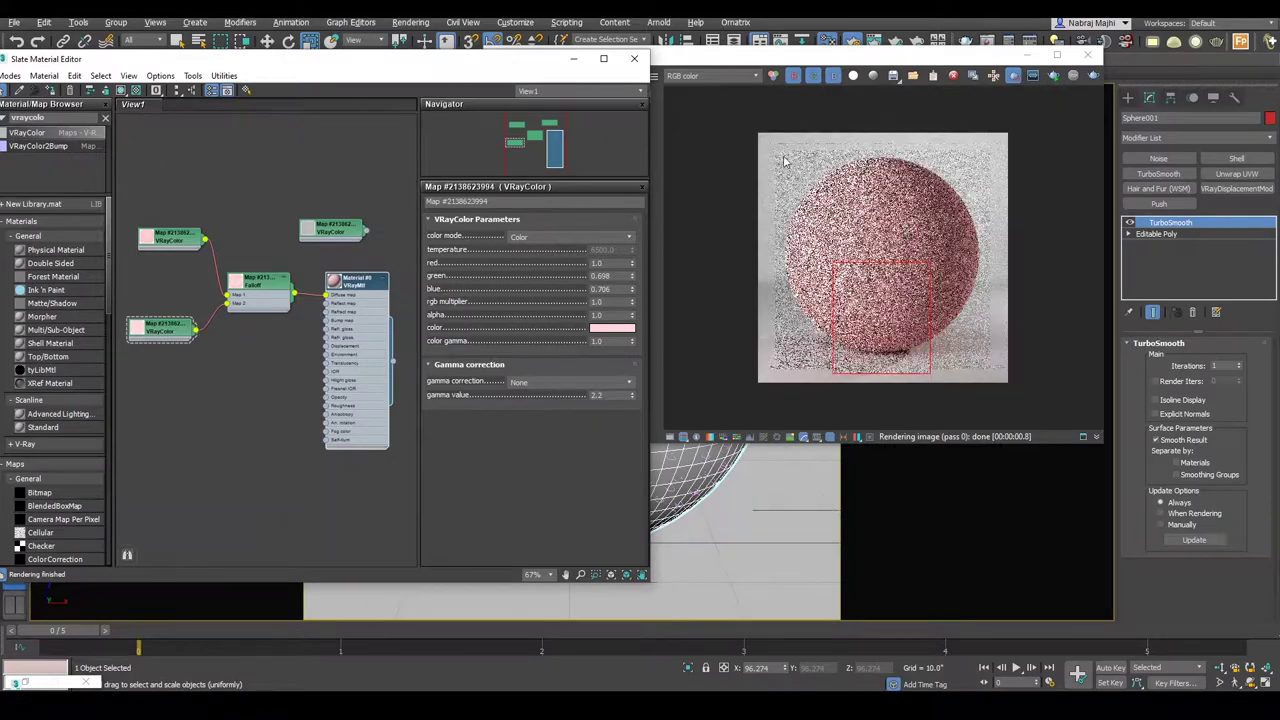
{"action": "left_click", "coordinate": [928, 300]}
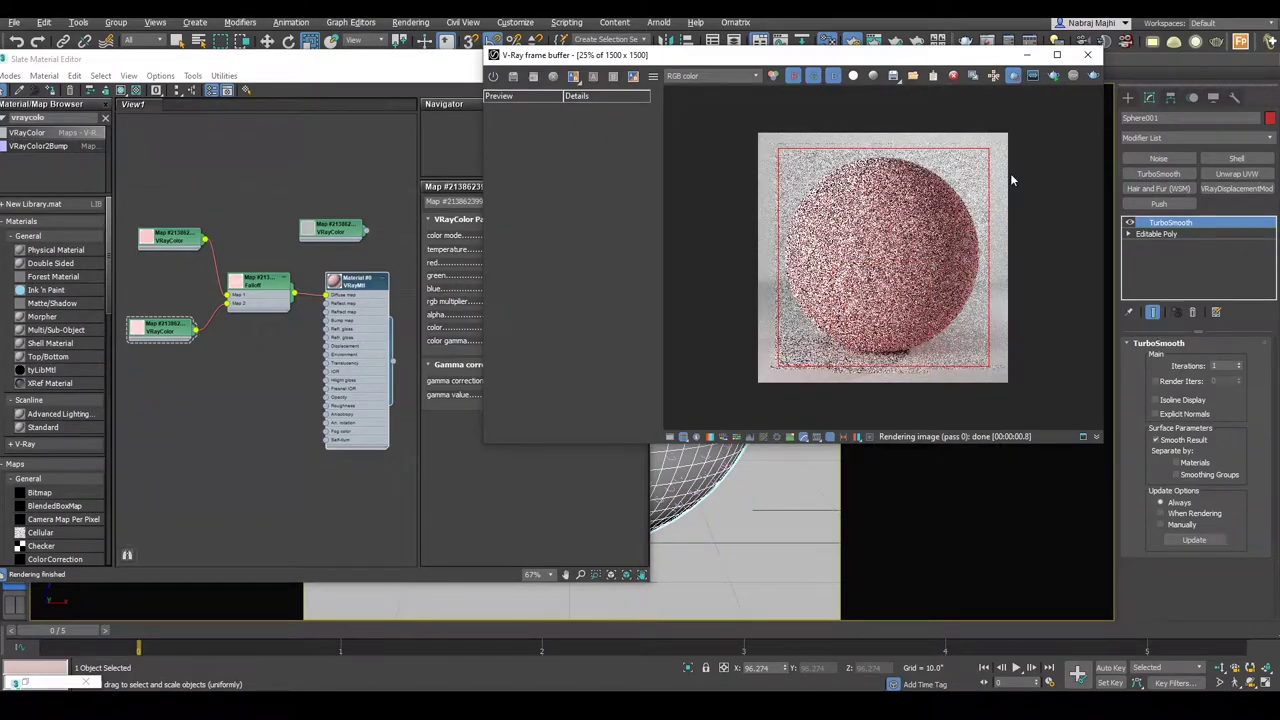
{"action": "left_click", "coordinate": [14, 22]}
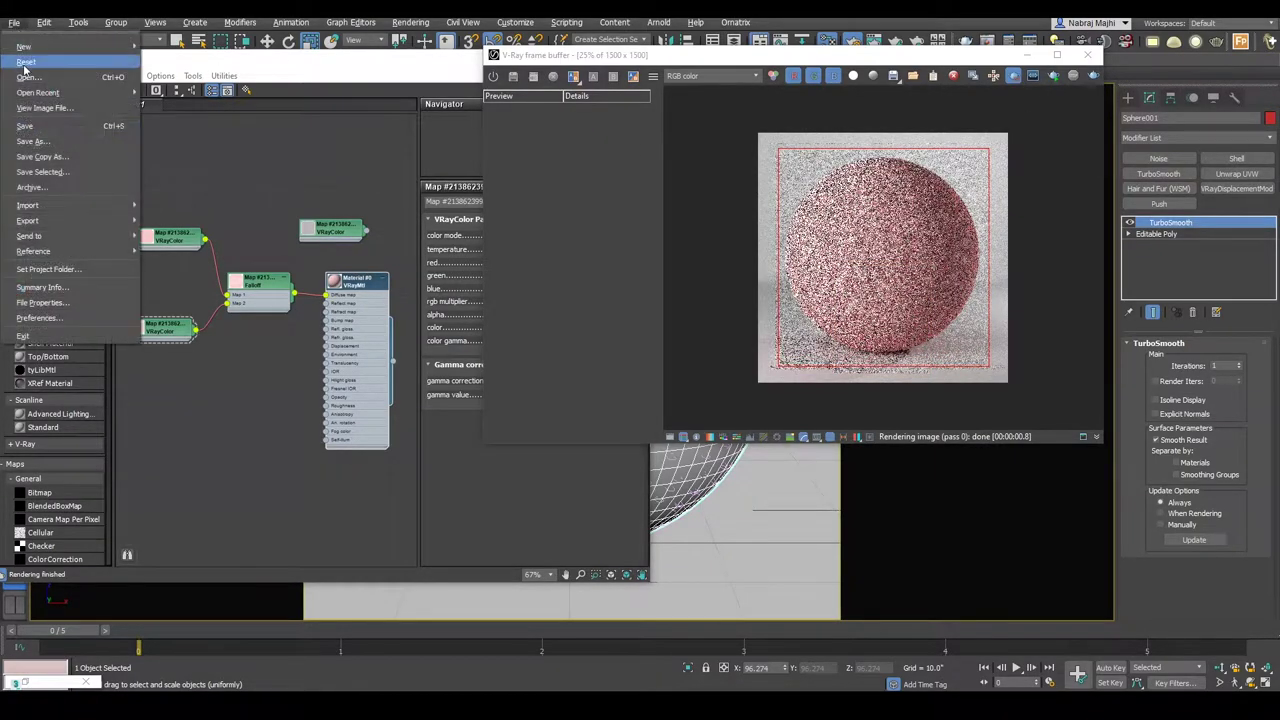
{"action": "left_click", "coordinate": [32, 127]}
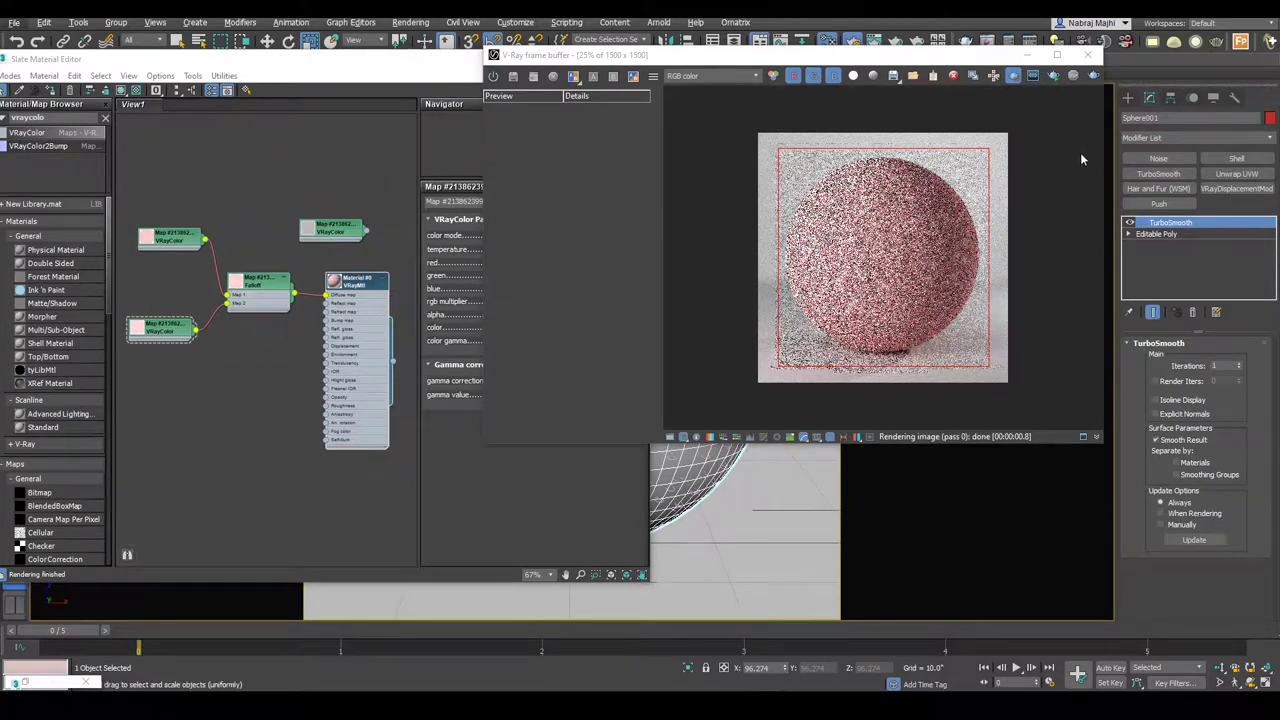
{"action": "left_click", "coordinate": [1095, 80]}
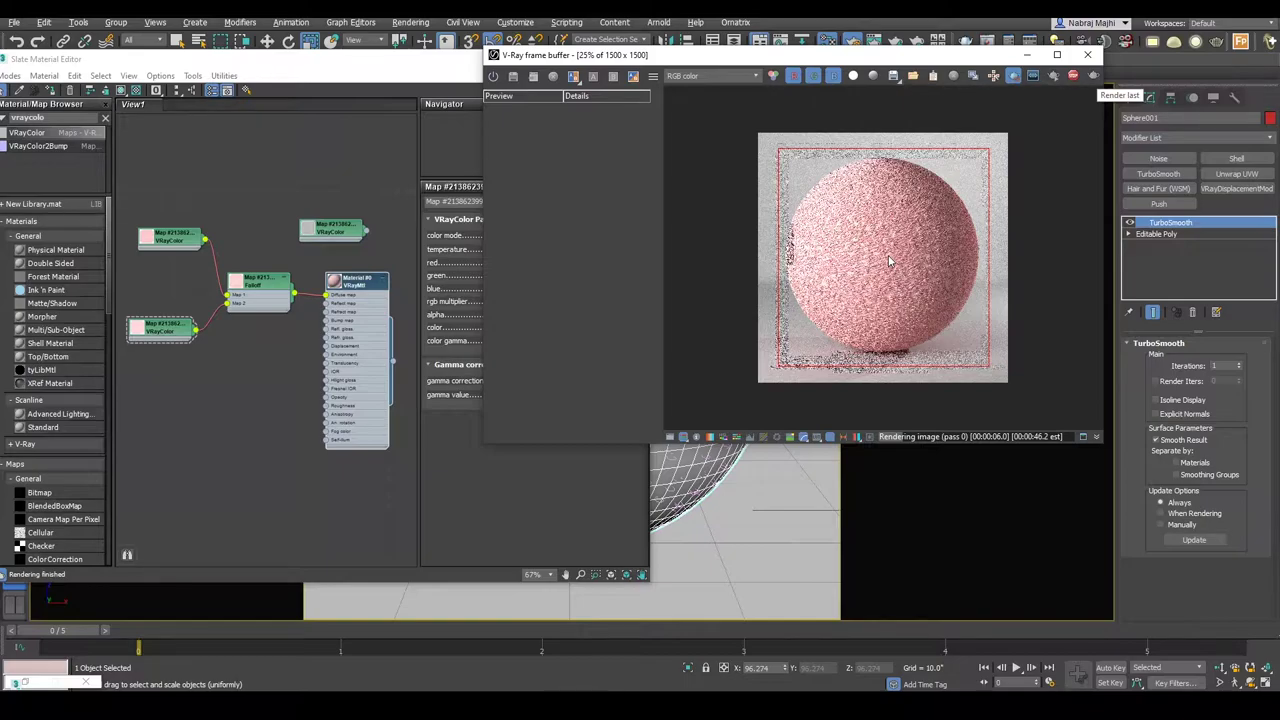
{"action": "scroll", "coordinate": [889, 262], "scroll_direction": "up", "scroll_amount": 1}
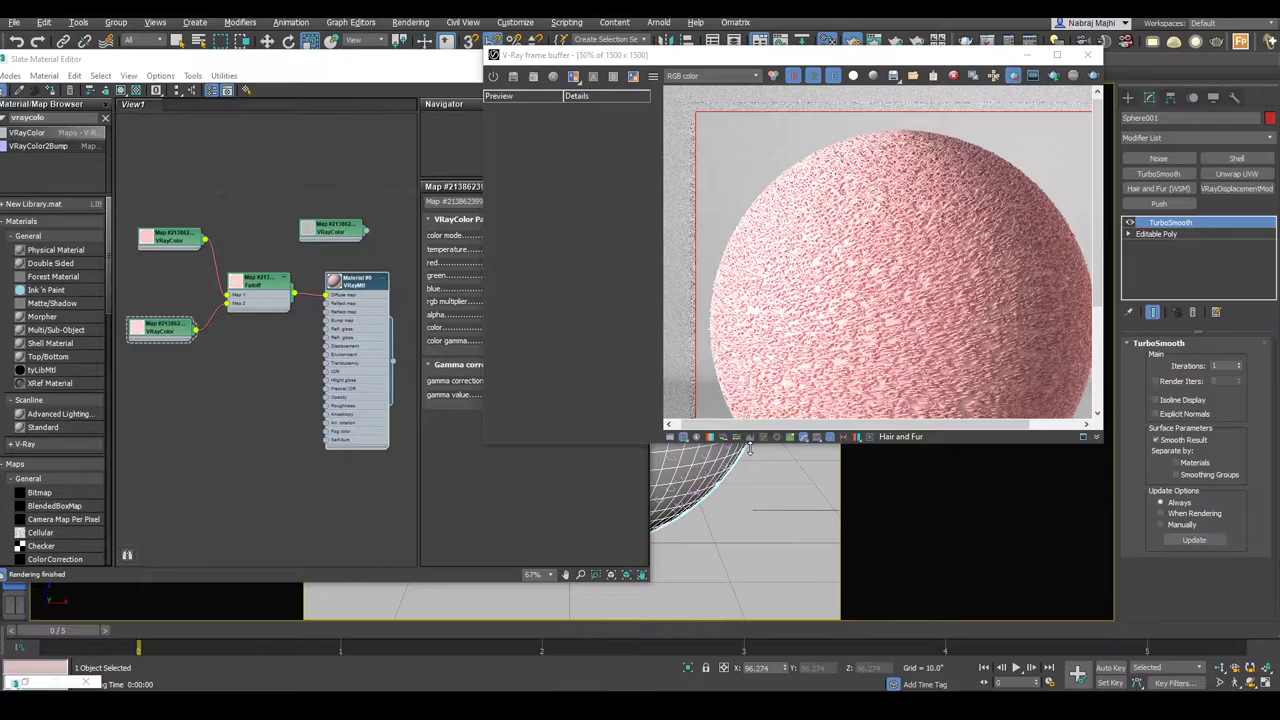
- Select VRayFur001 and set its Per area distribution density to 20
{"action": "left_click", "coordinate": [749, 449]}
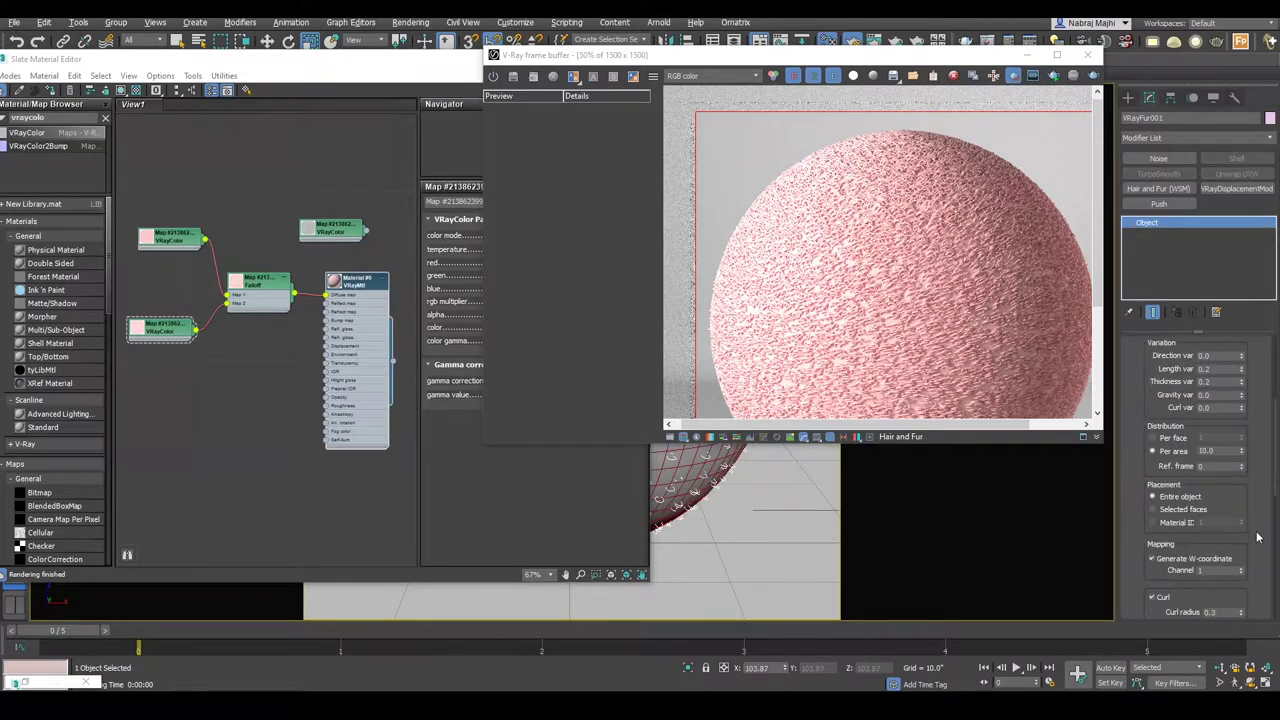
{"action": "scroll", "coordinate": [1257, 403], "scroll_direction": "up", "scroll_amount": 1}
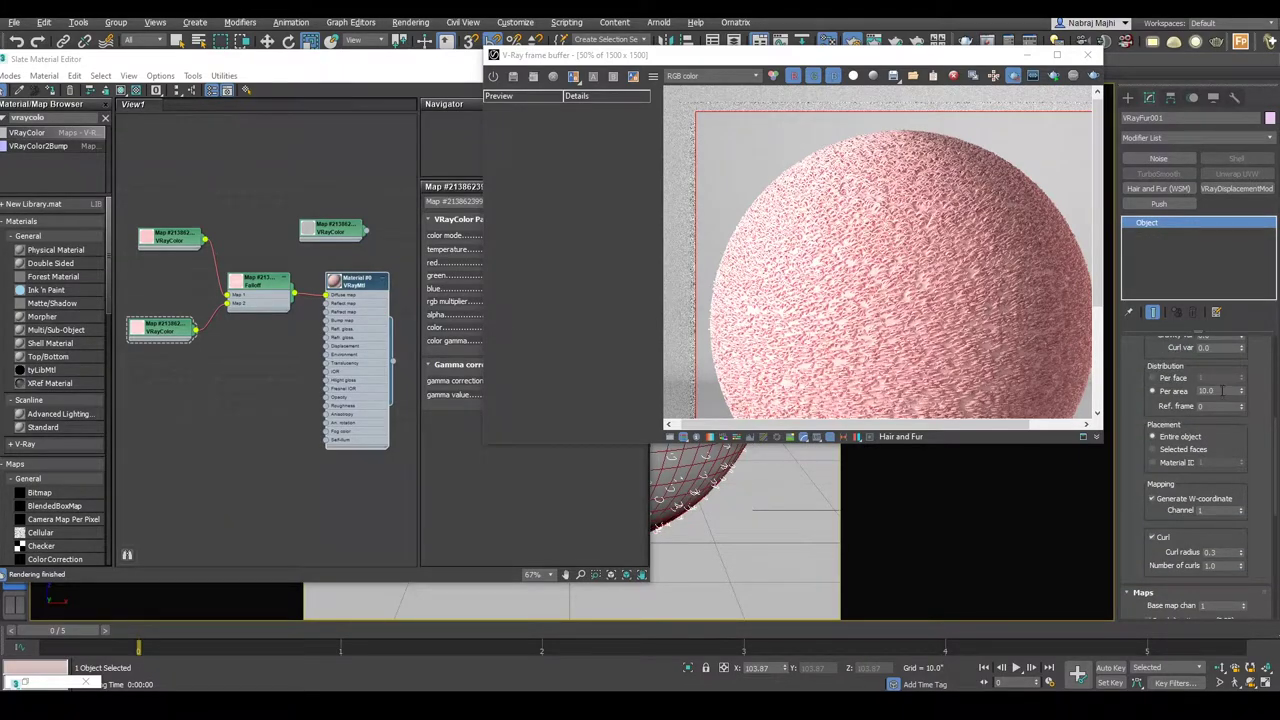
{"action": "double_click", "coordinate": [1207, 390]}
{"action": "type", "text": "20"}
{"action": "key", "text": "Return"}
{"action": "double_click", "coordinate": [1226, 391]}
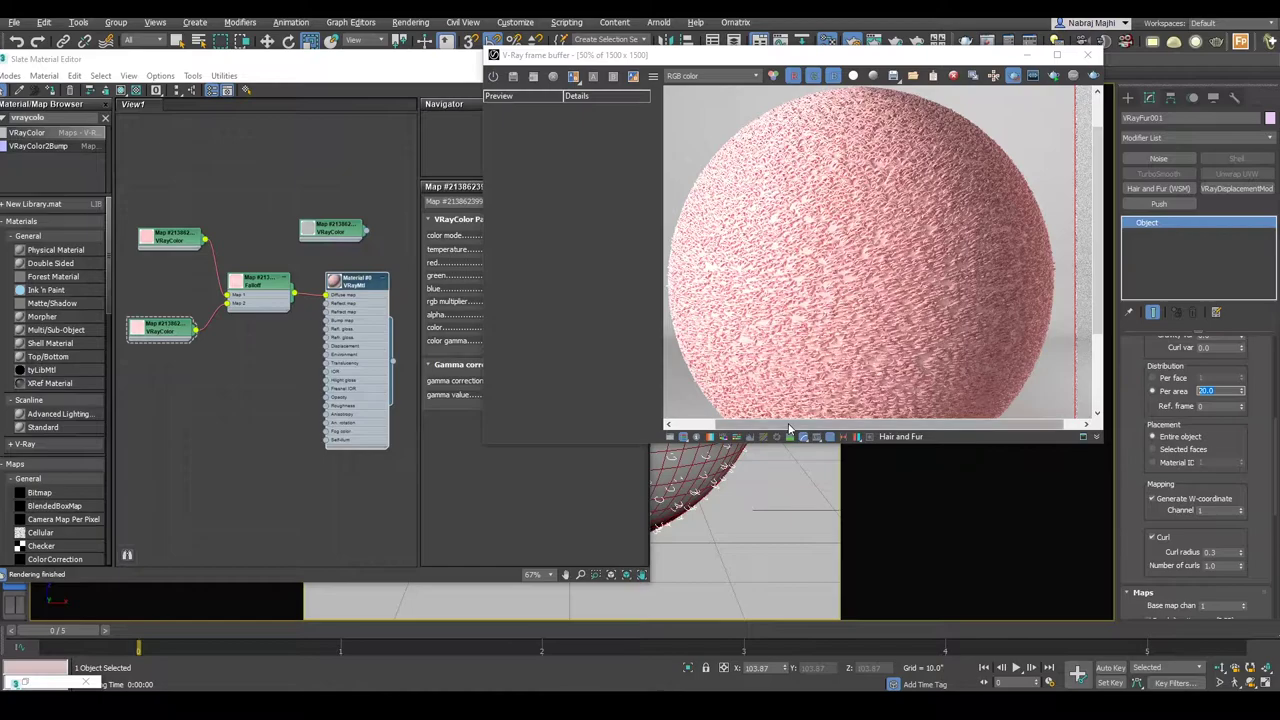
{"action": "scroll", "coordinate": [950, 308], "scroll_direction": "down", "scroll_amount": 2}
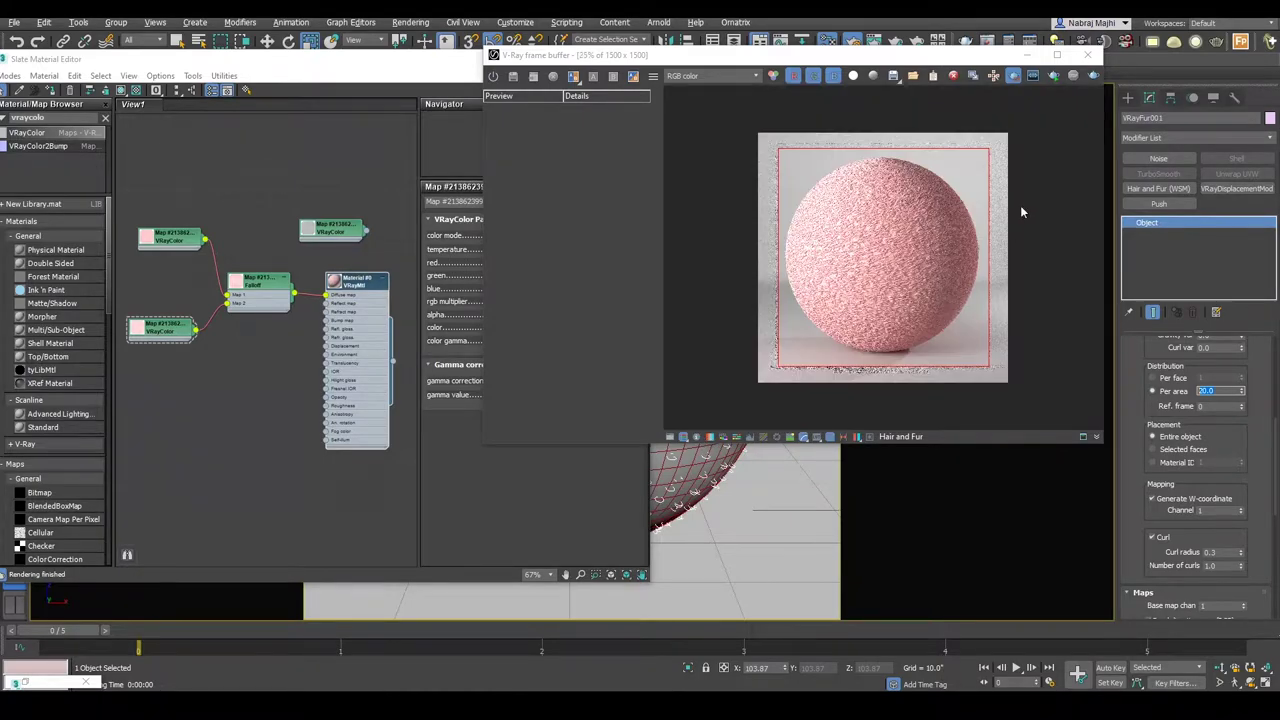
- Re-render a region over the sphere's top to check the denser fur
{"action": "left_click_drag", "start_coordinate": [941, 55], "coordinate": [853, 65]}
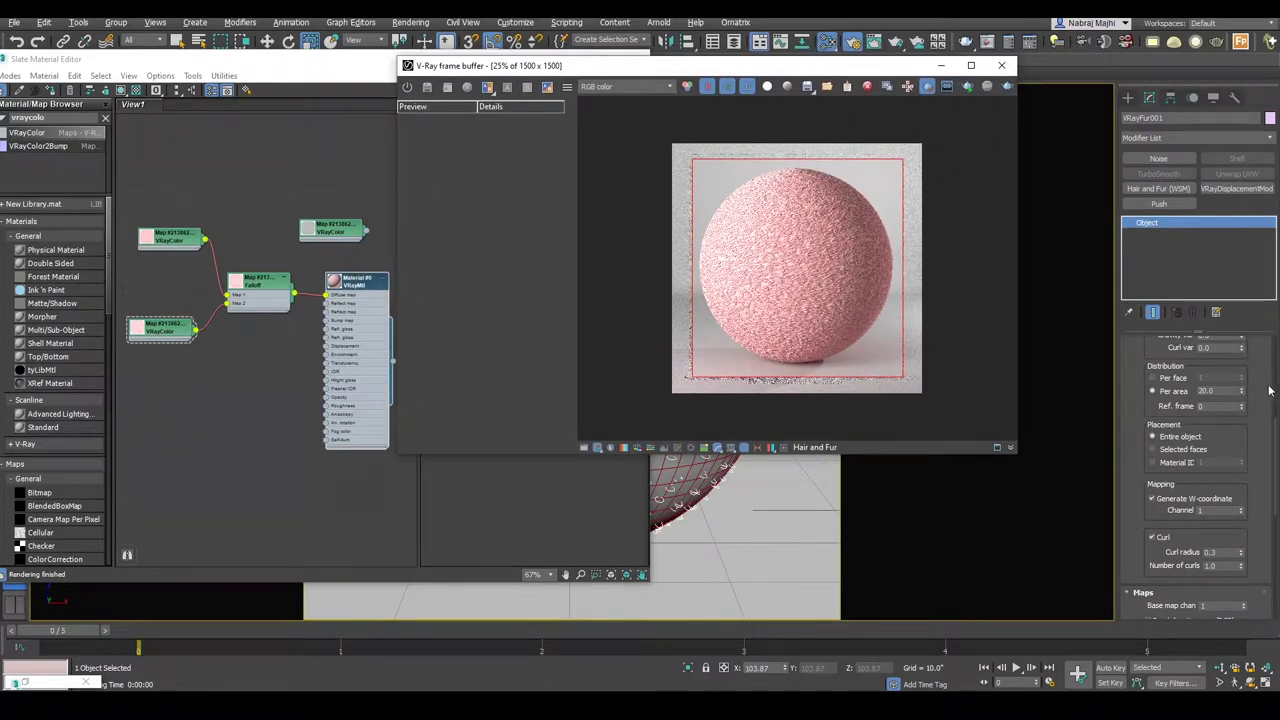
{"action": "left_click", "coordinate": [1212, 391]}
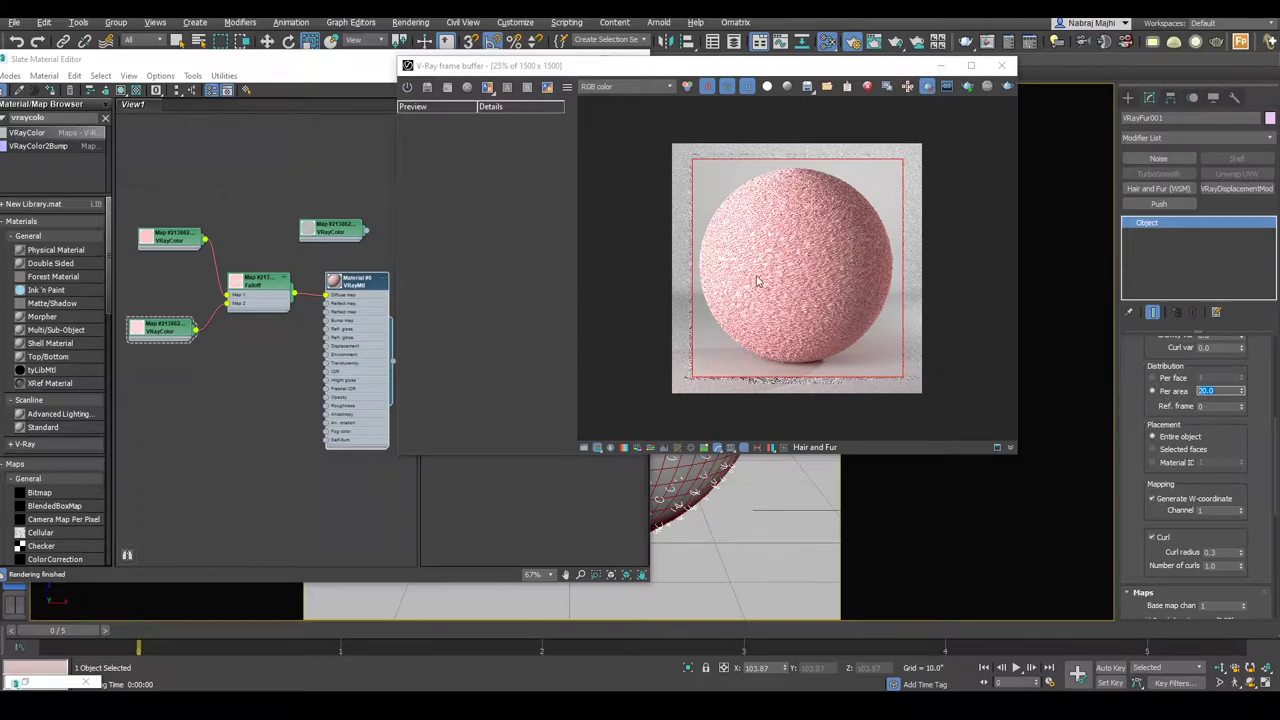
{"action": "scroll", "coordinate": [757, 282], "scroll_direction": "up", "scroll_amount": 2}
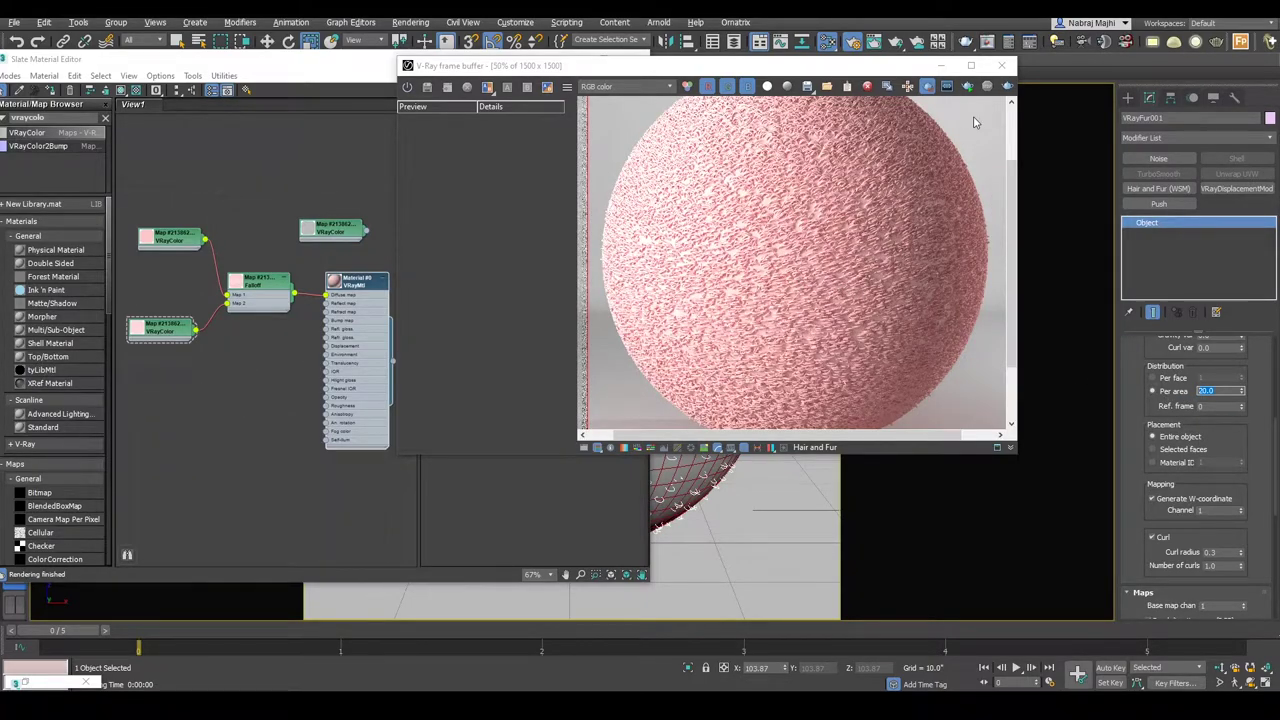
{"action": "scroll", "coordinate": [932, 178], "scroll_direction": "down", "scroll_amount": 1}
{"action": "scroll", "coordinate": [824, 243], "scroll_direction": "up", "scroll_amount": 1}
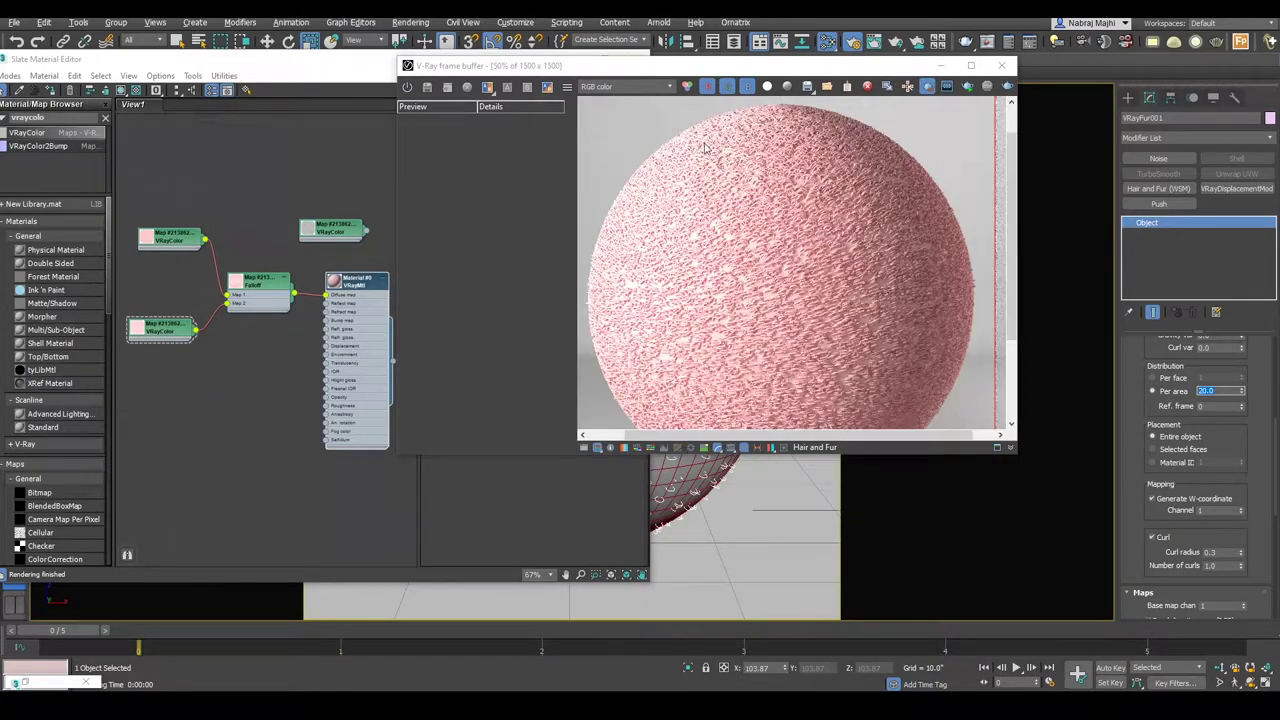
{"action": "left_click_drag", "start_coordinate": [649, 118], "coordinate": [929, 288]}
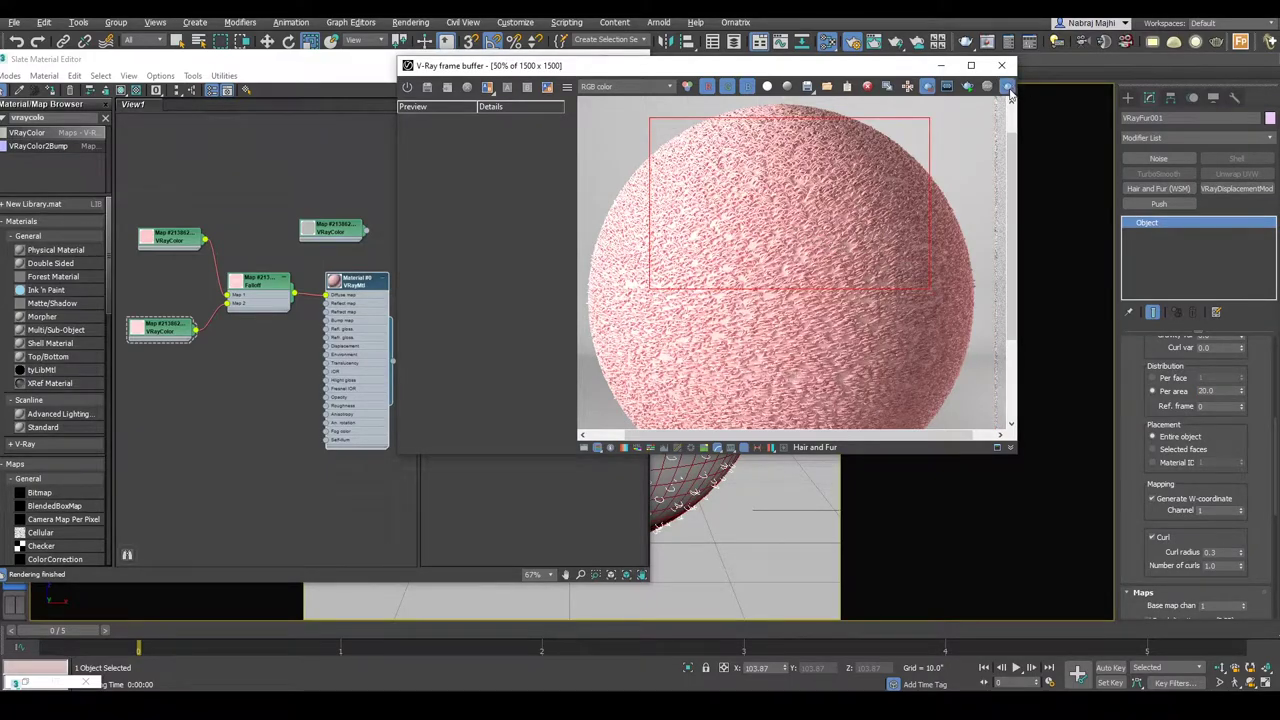
{"action": "left_click", "coordinate": [1008, 87]}
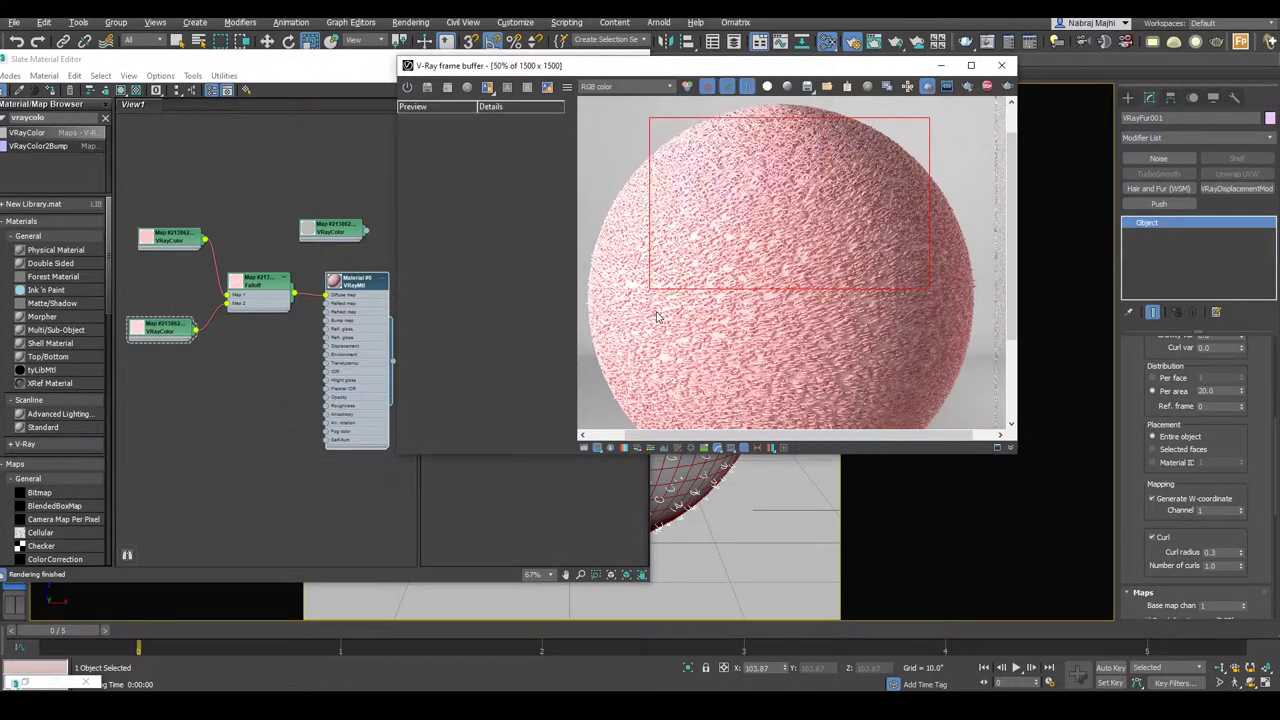
{"action": "key", "text": "shift+q"}
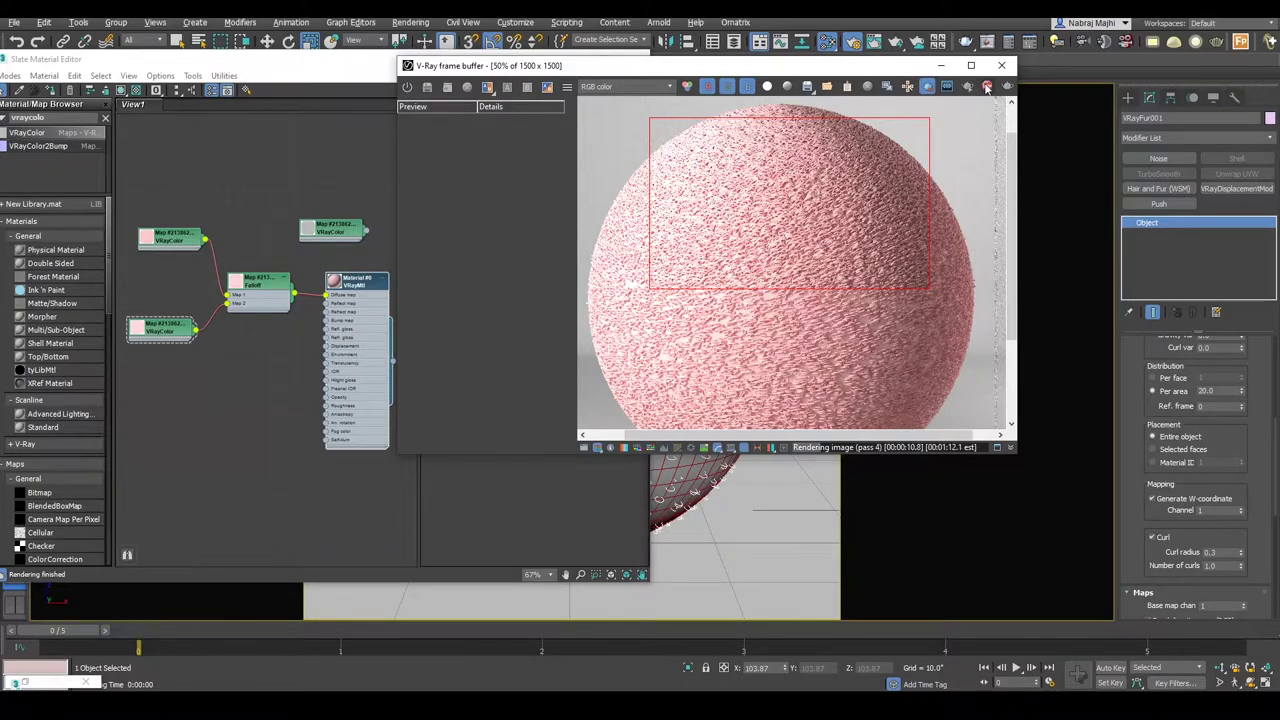
- Set the fur Curl radius to 0.25 and render a region covering the whole sphere
{"action": "scroll", "coordinate": [1261, 582], "scroll_direction": "down", "scroll_amount": 2}
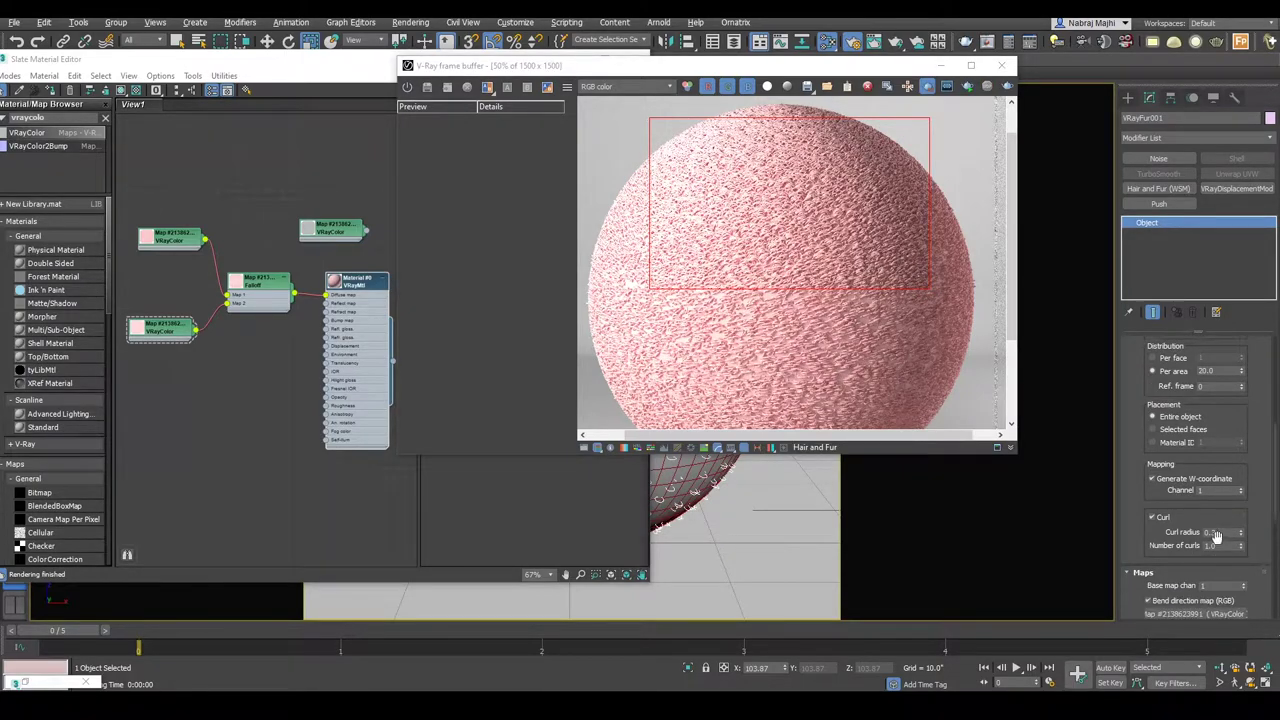
{"action": "double_click", "coordinate": [1218, 532]}
{"action": "scroll", "coordinate": [787, 247], "scroll_direction": "down", "scroll_amount": 1}
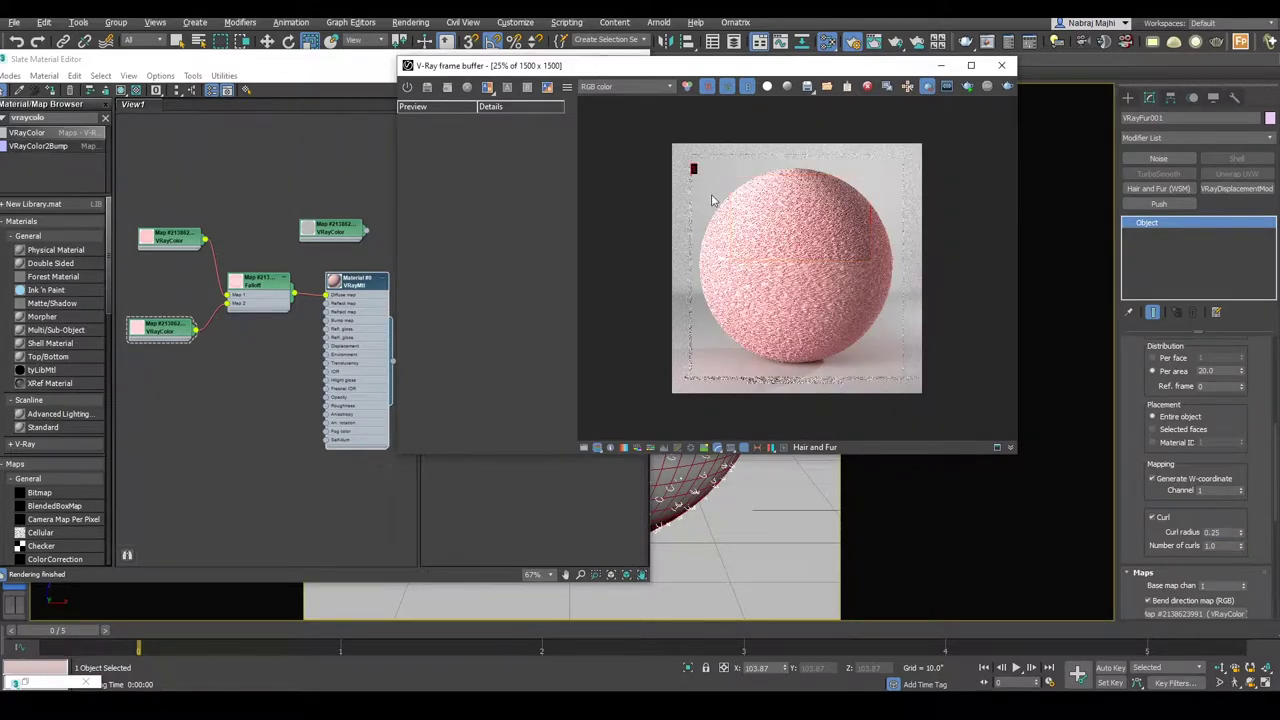
{"action": "mouse_move", "coordinate": [692, 165]}
{"action": "left_mouse_down"}
{"action": "mouse_move", "coordinate": [904, 352]}
{"action": "mouse_move", "coordinate": [906, 370]}
{"action": "left_mouse_up"}
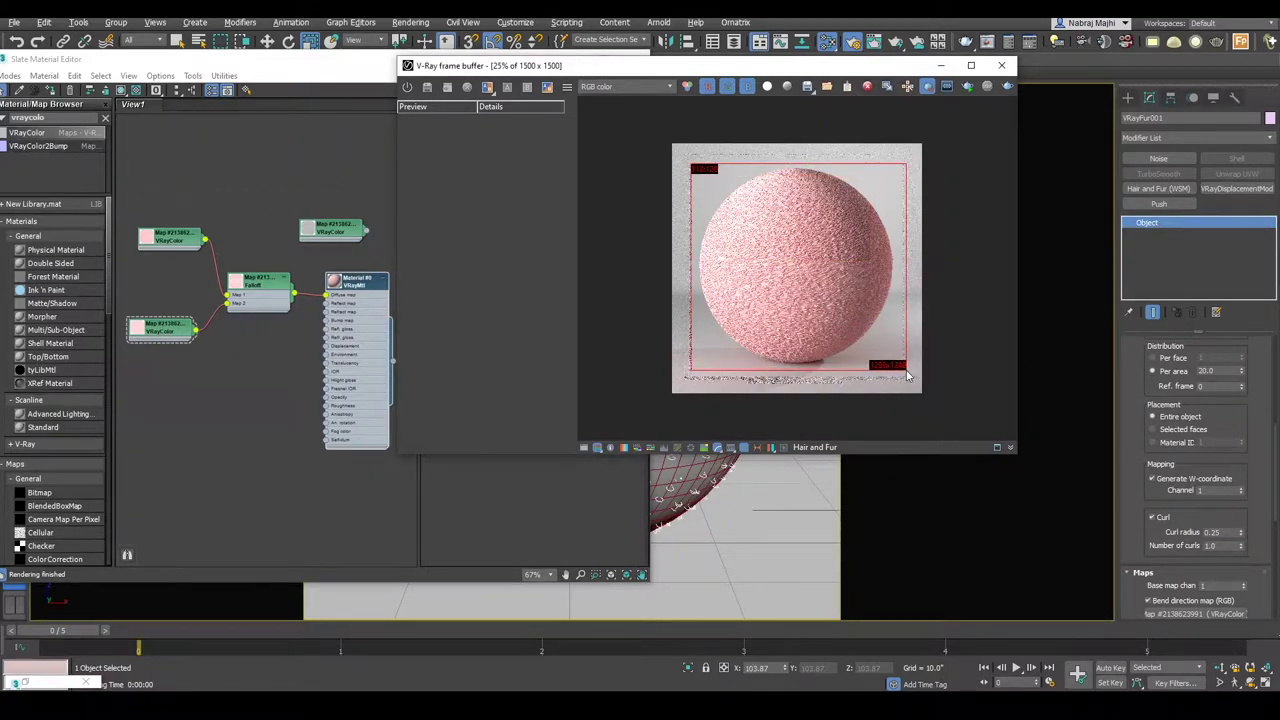
{"action": "left_click", "coordinate": [1007, 88]}
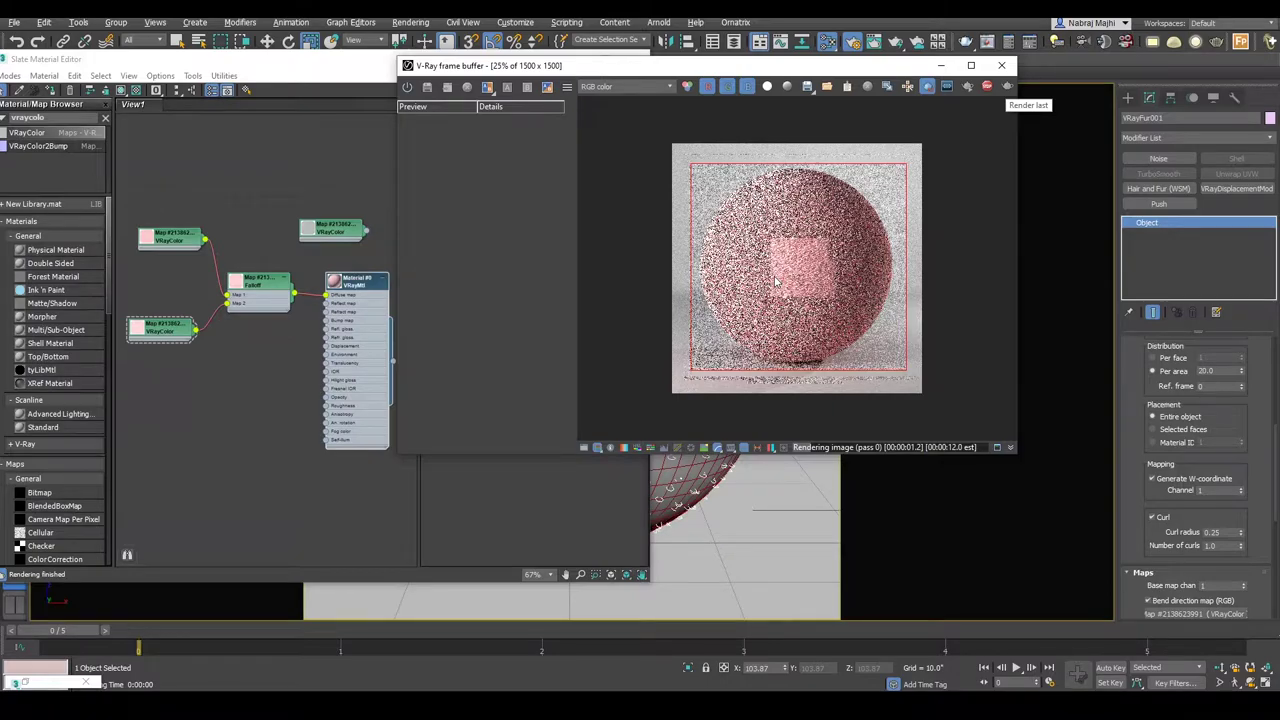
{"action": "scroll", "coordinate": [819, 285], "scroll_direction": "up", "scroll_amount": 1}
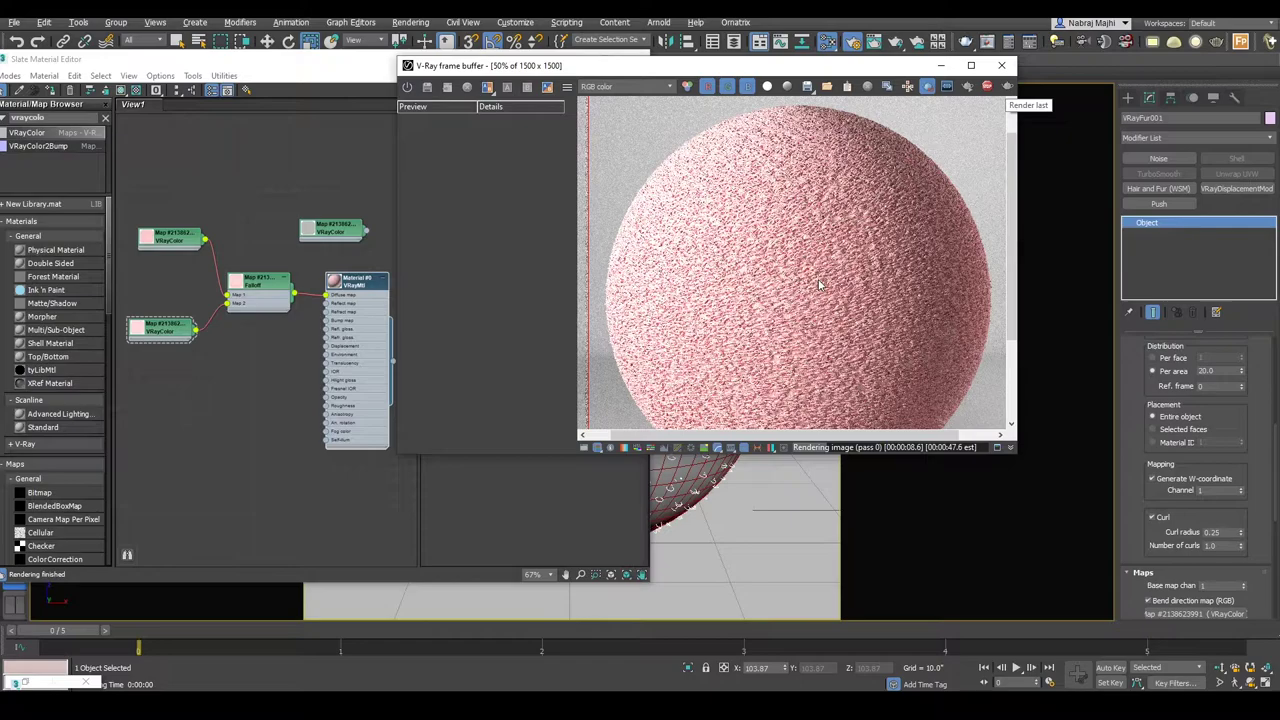
{"action": "left_click", "coordinate": [940, 68]}
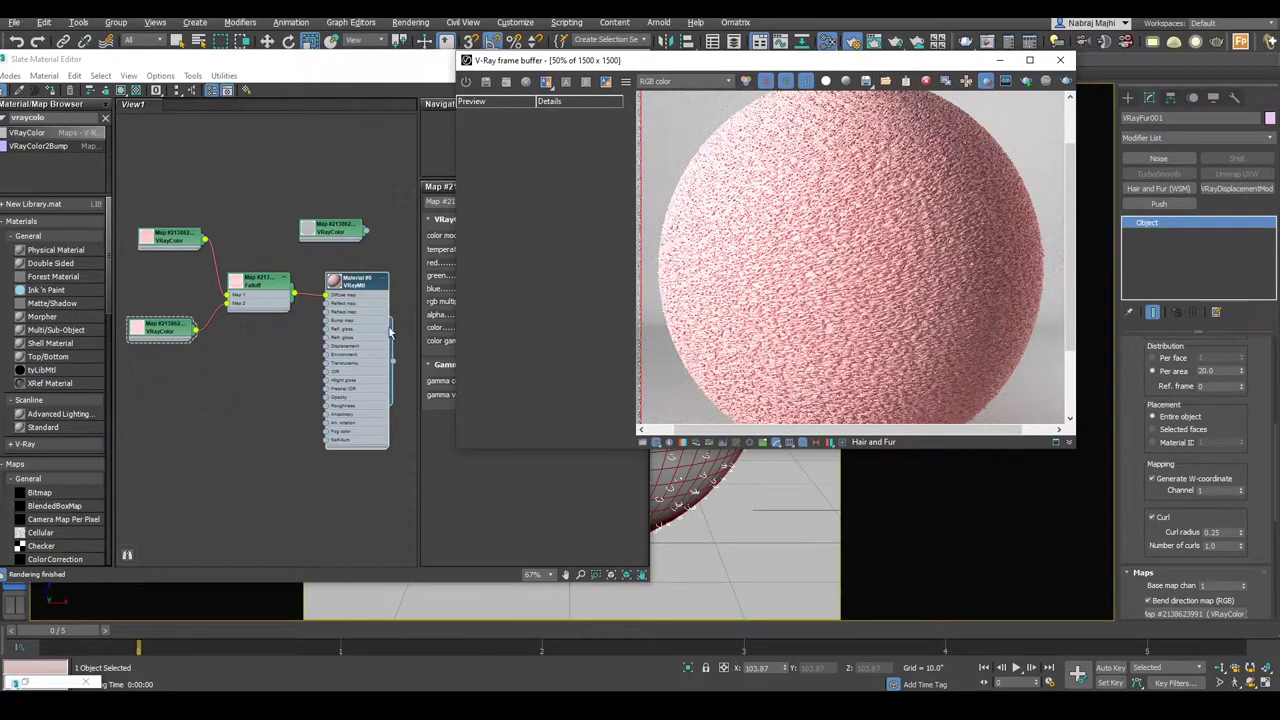
- Add the Bend direction VRayColor map to the Slate Material Editor as an instance
{"action": "left_click", "coordinate": [332, 228]}
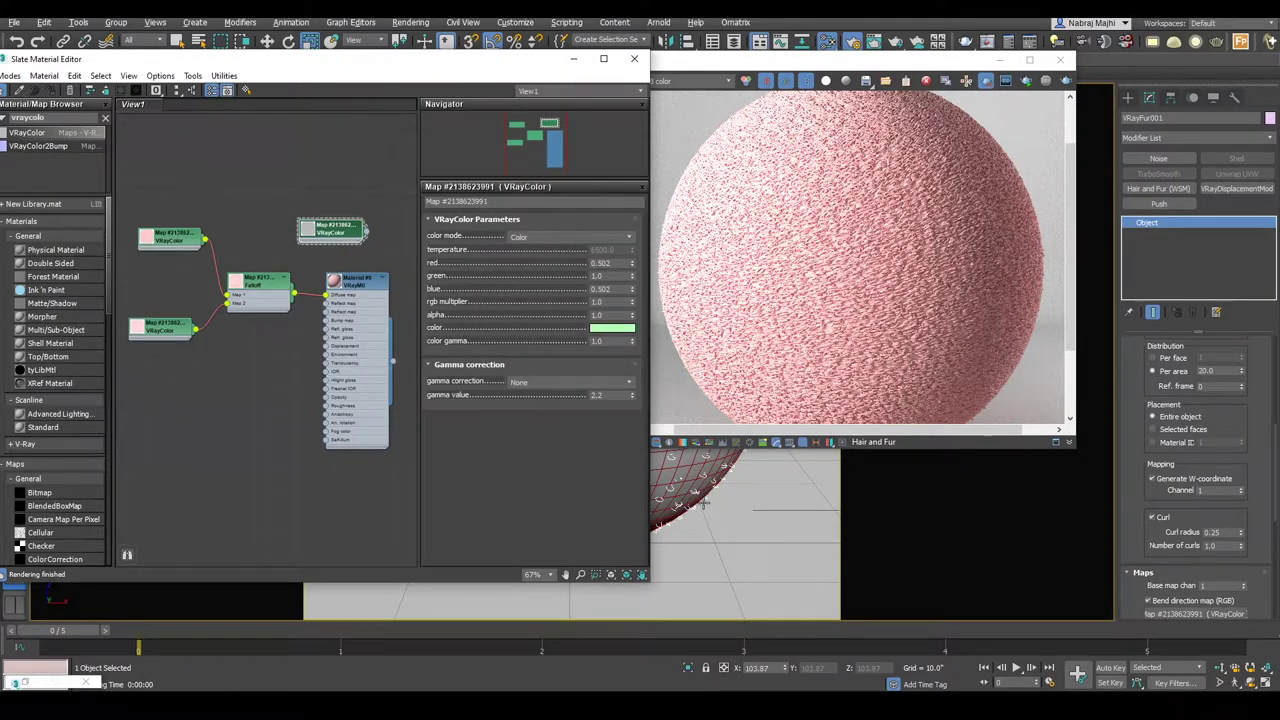
{"action": "scroll", "coordinate": [1130, 470], "scroll_direction": "down", "scroll_amount": 4}
{"action": "left_click_drag", "start_coordinate": [1190, 475], "coordinate": [333, 168]}
{"action": "left_click", "coordinate": [294, 363]}
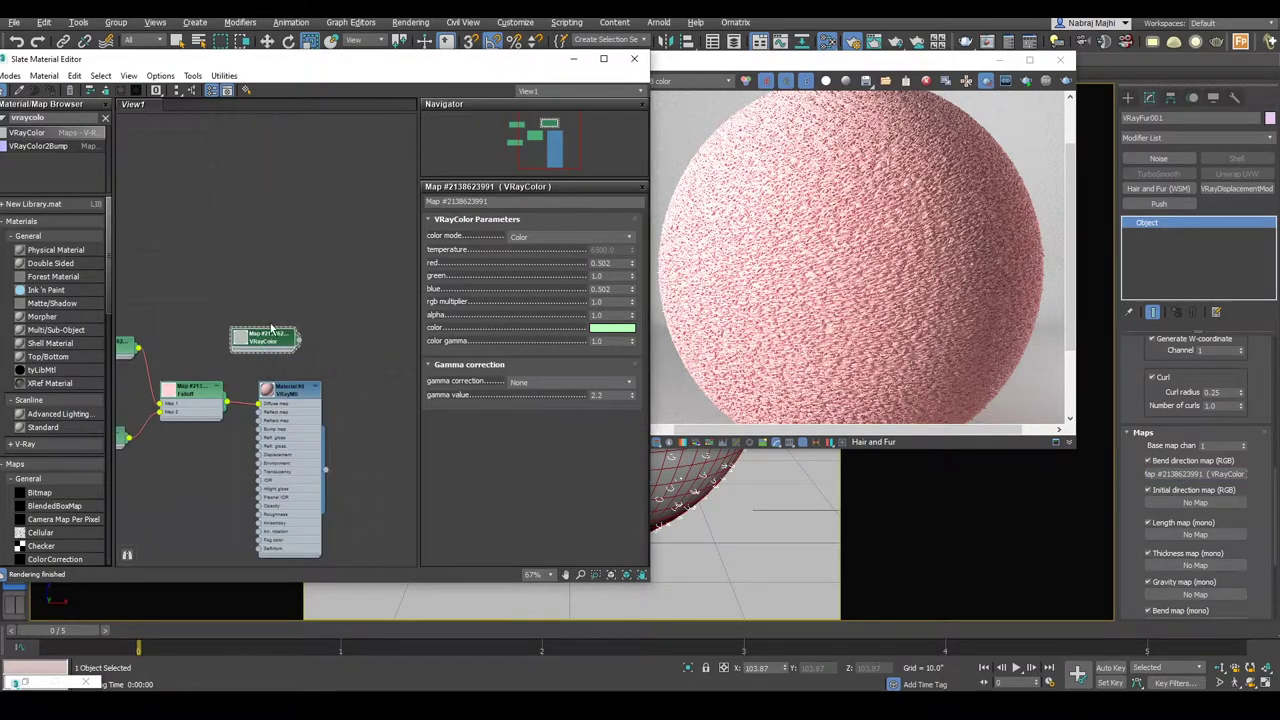
{"action": "left_click_drag", "start_coordinate": [270, 345], "coordinate": [273, 243]}
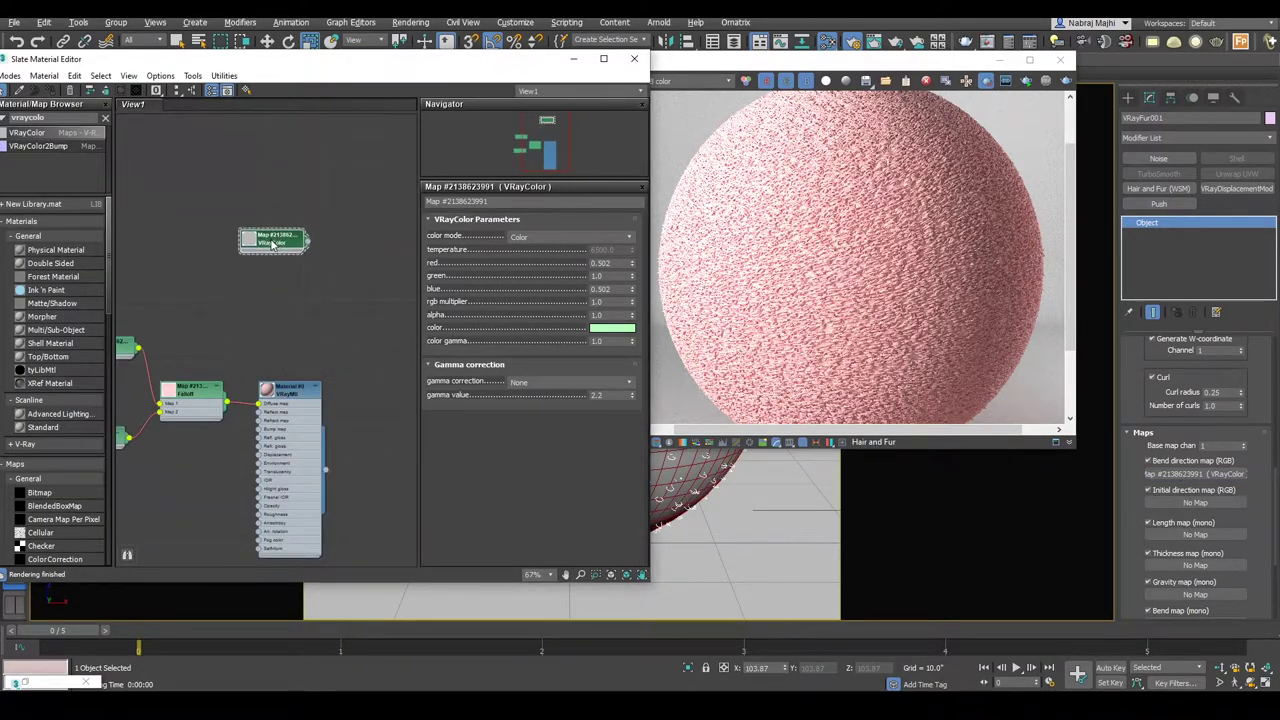
- Open the VRayColor map's colour picker and close the V-Ray frame buffer
{"action": "left_click", "coordinate": [612, 327]}
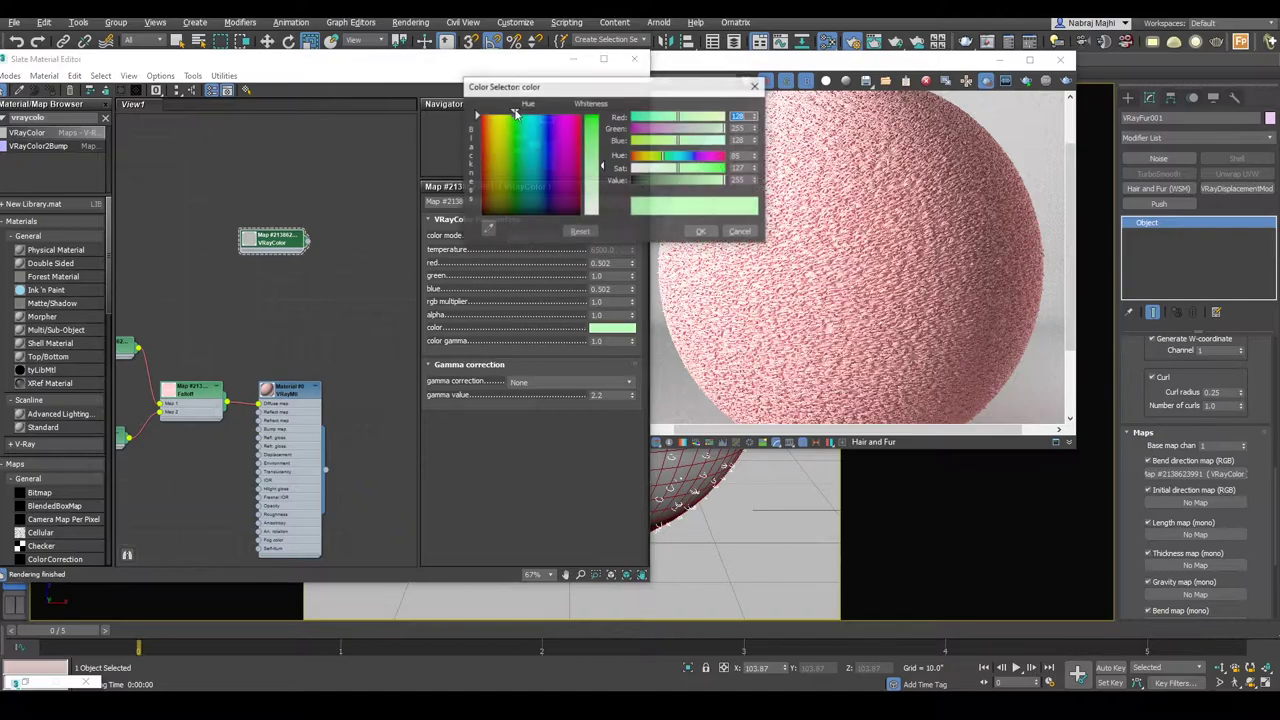
{"action": "left_click", "coordinate": [998, 62]}
{"action": "left_click_drag", "start_coordinate": [478, 66], "coordinate": [219, 88]}
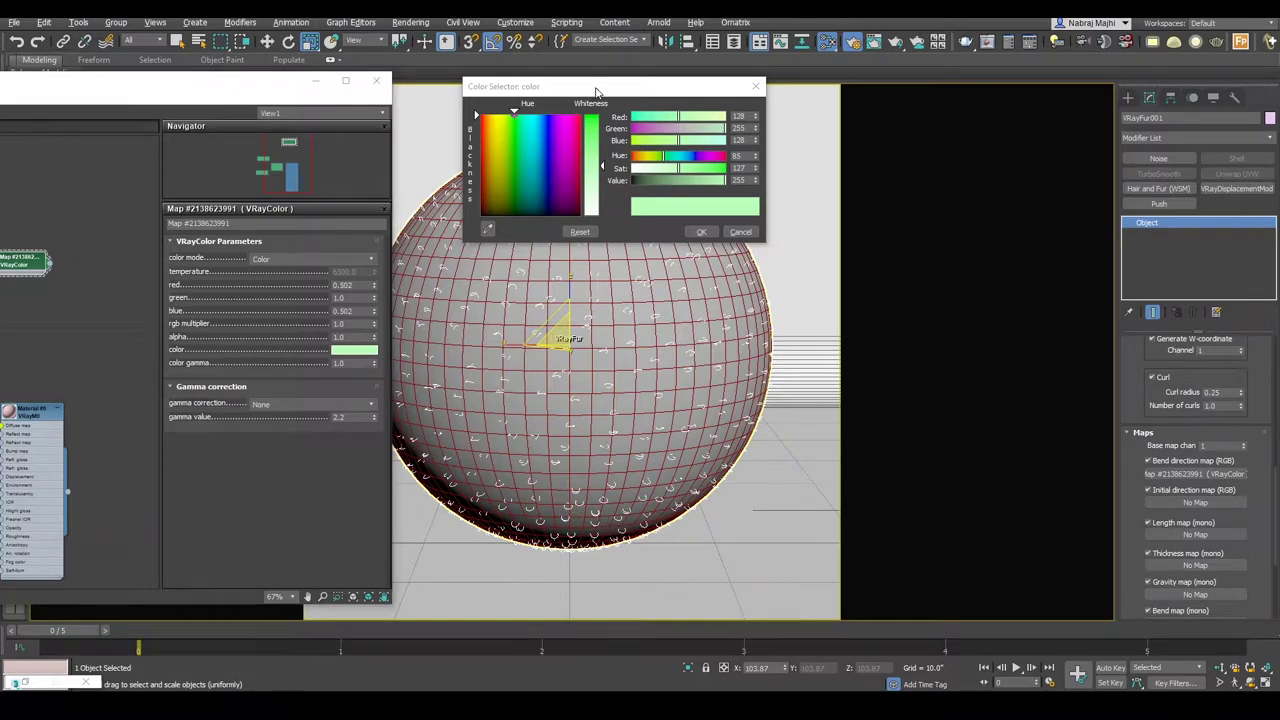
{"action": "left_click_drag", "start_coordinate": [600, 86], "coordinate": [617, 79]}
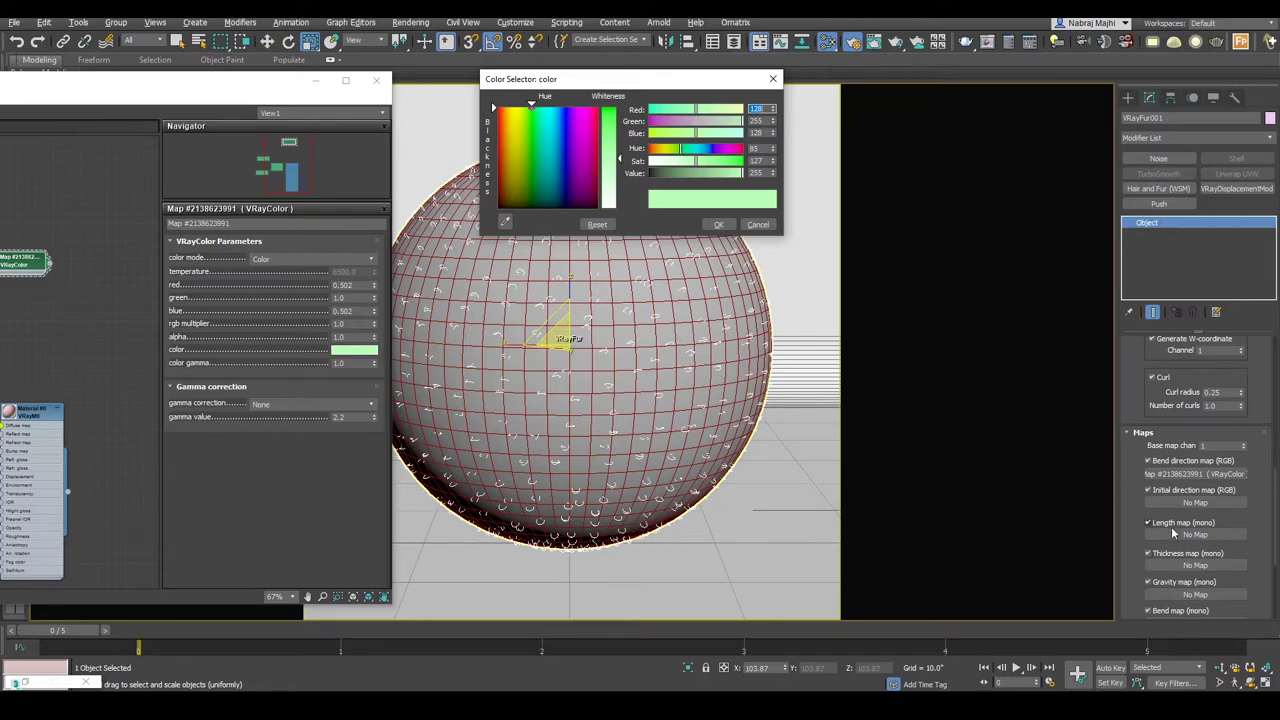
{"action": "scroll", "coordinate": [1128, 536], "scroll_direction": "down", "scroll_amount": 5}
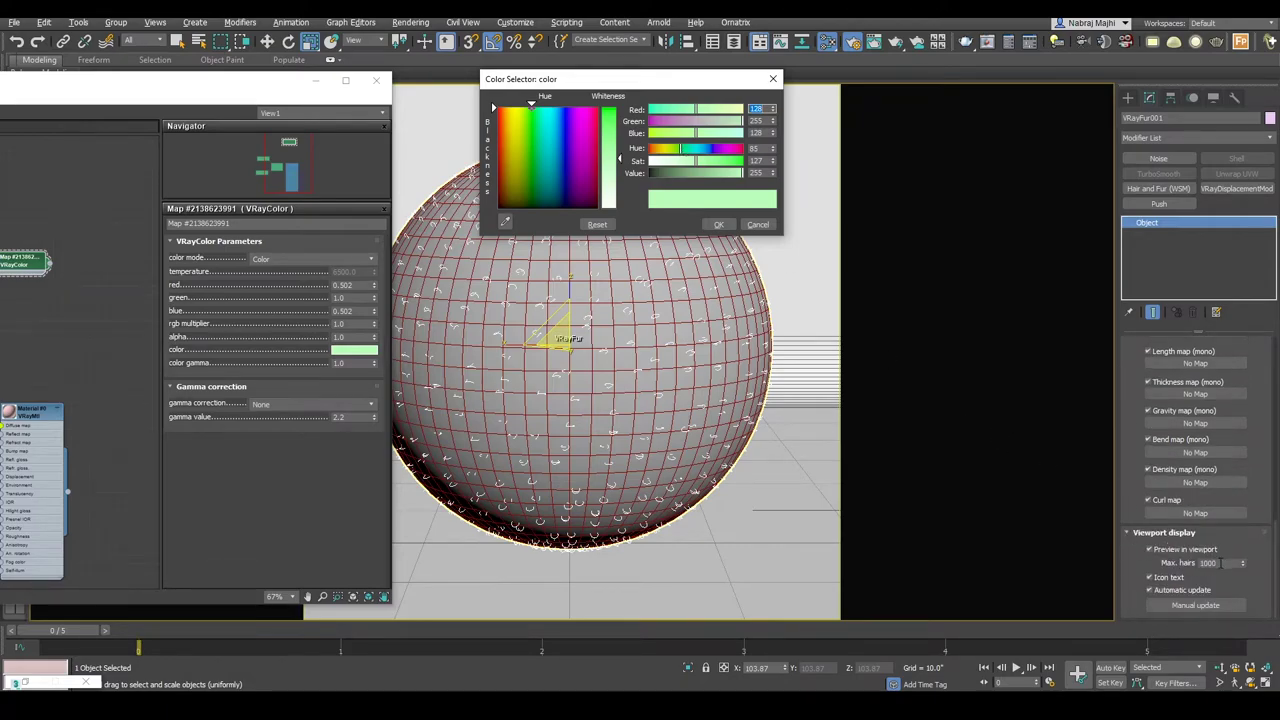
- Set viewport Max. hairs to 5000 and shift the bend-direction hue to pink (255, 128, 128)
{"action": "left_click", "coordinate": [1212, 563]}
{"action": "type", "text": "5000"}
{"action": "key", "text": "Return"}
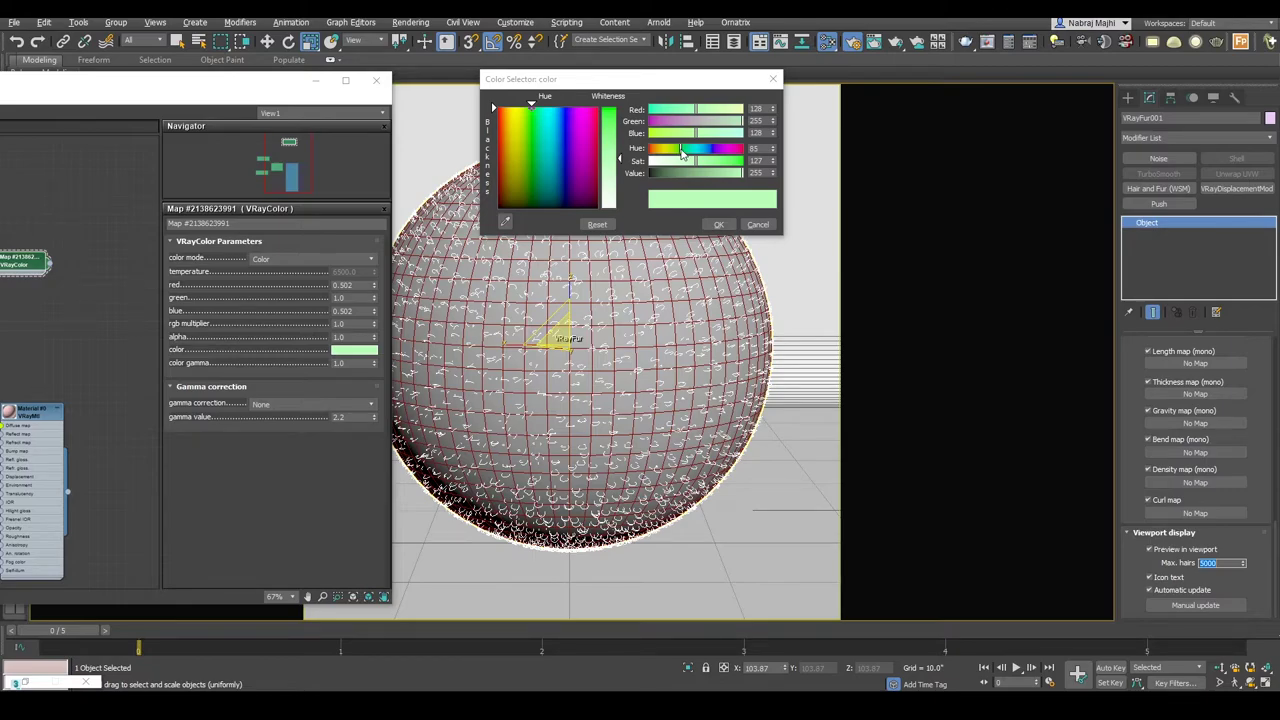
{"action": "left_click_drag", "start_coordinate": [681, 151], "coordinate": [746, 163]}
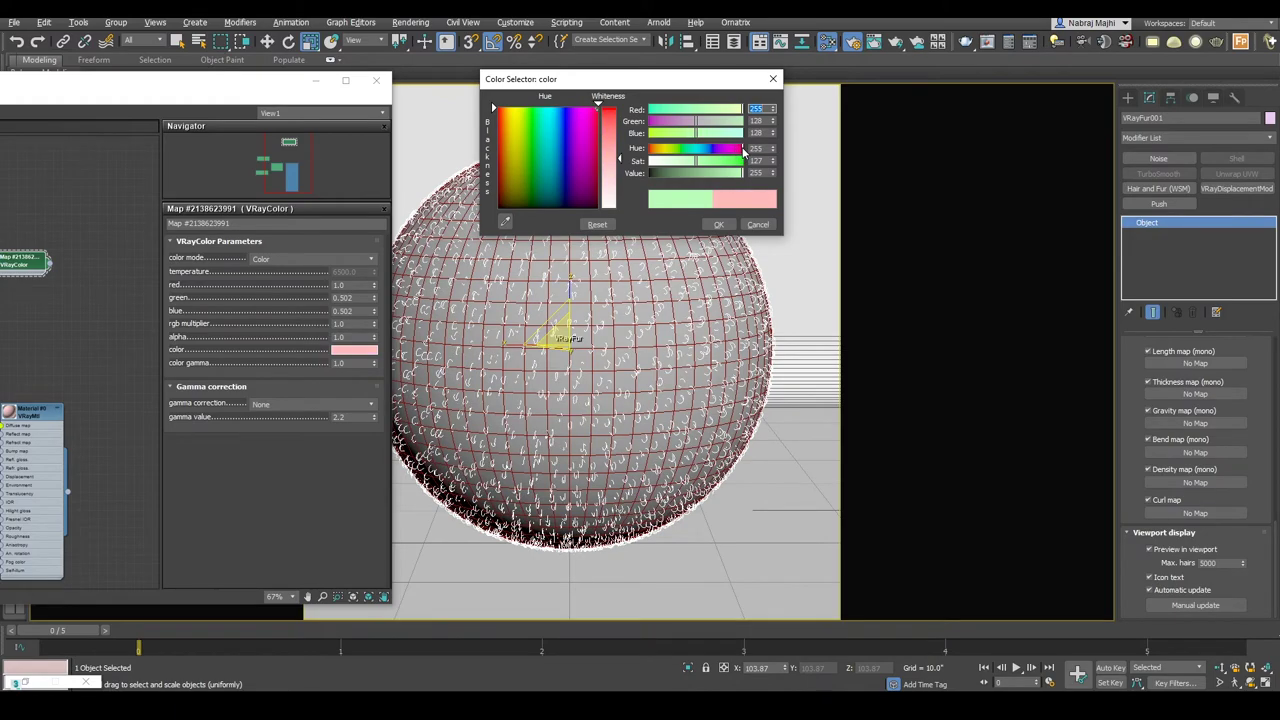
{"action": "left_click_drag", "start_coordinate": [743, 150], "coordinate": [645, 155]}
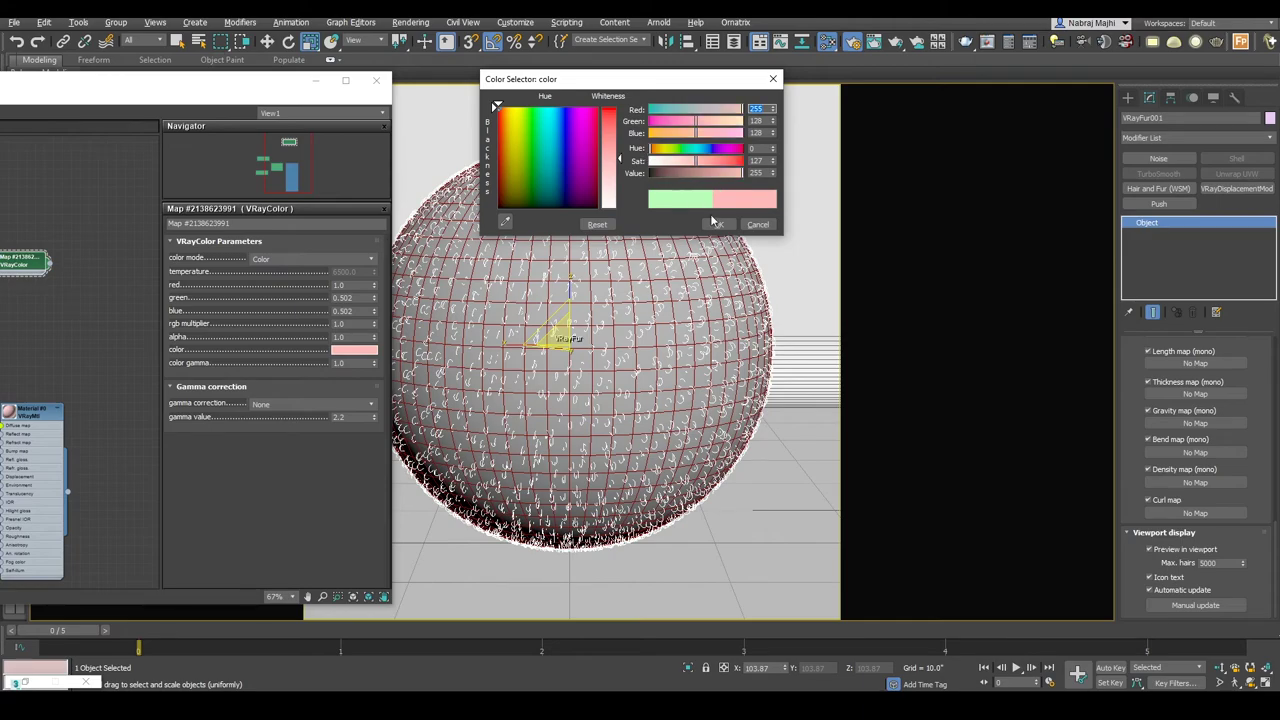